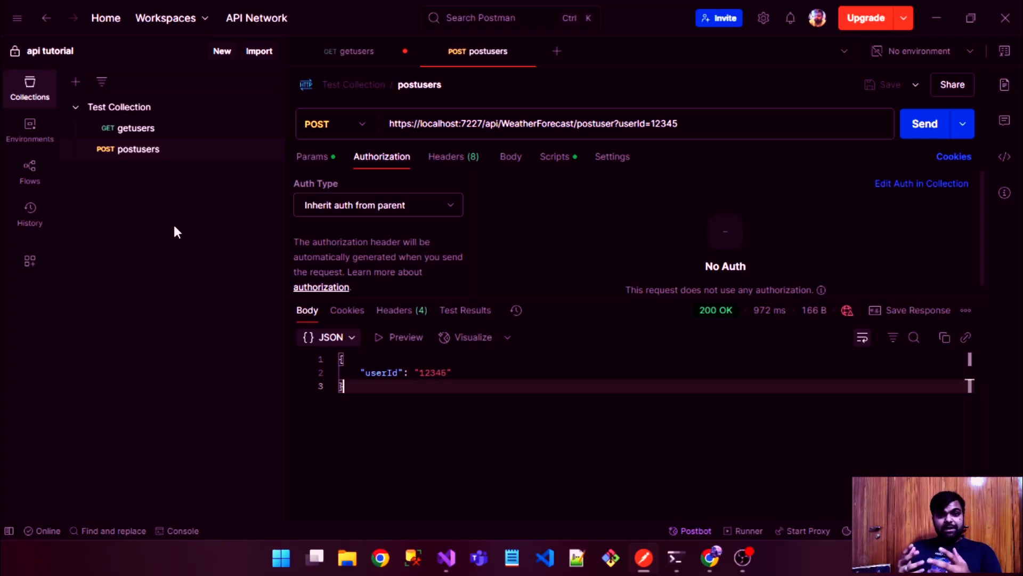
Review the getusers and postusers requests in Test Collection together with their existing responses.
click(174, 226)
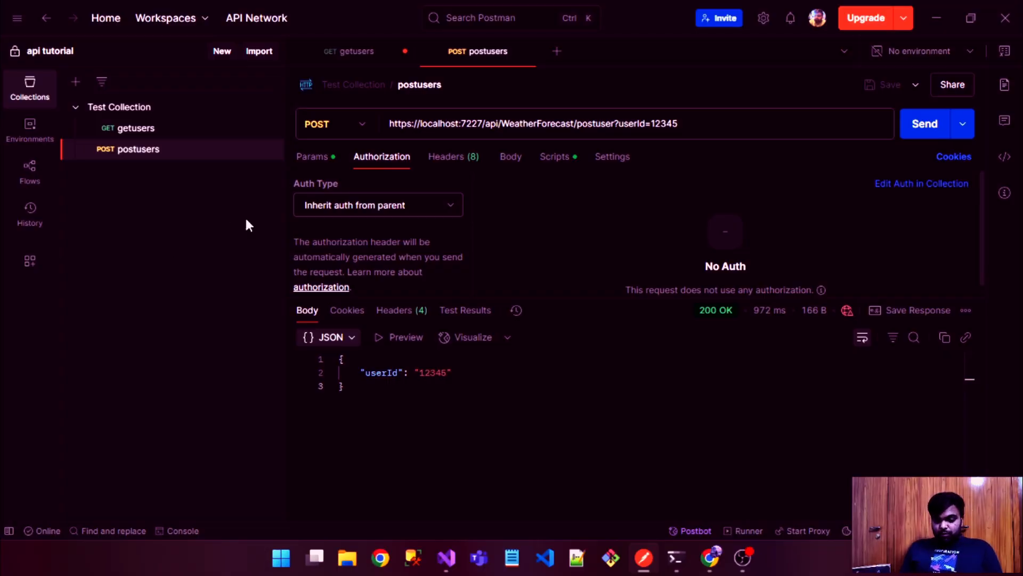
click(210, 132)
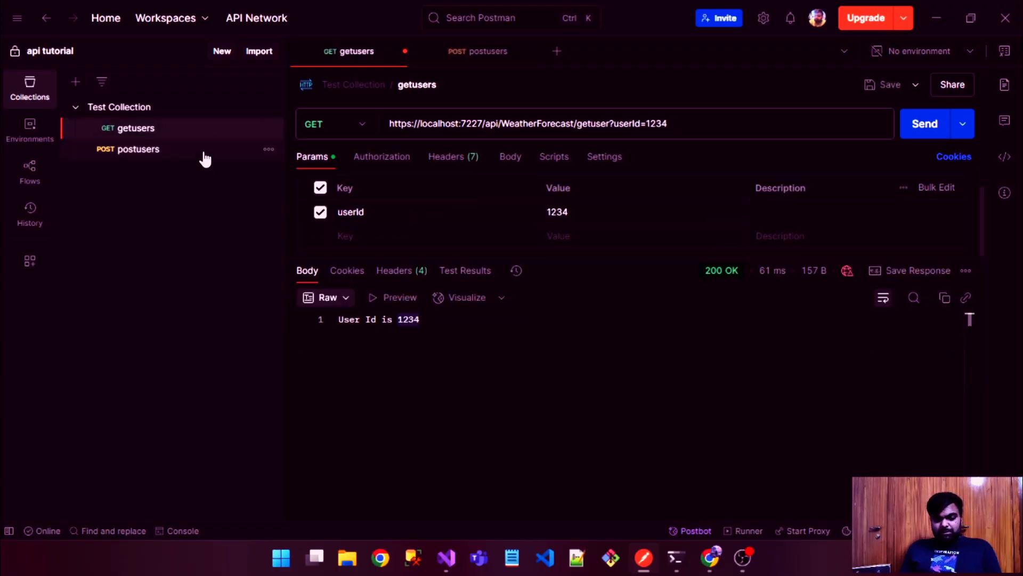
click(205, 154)
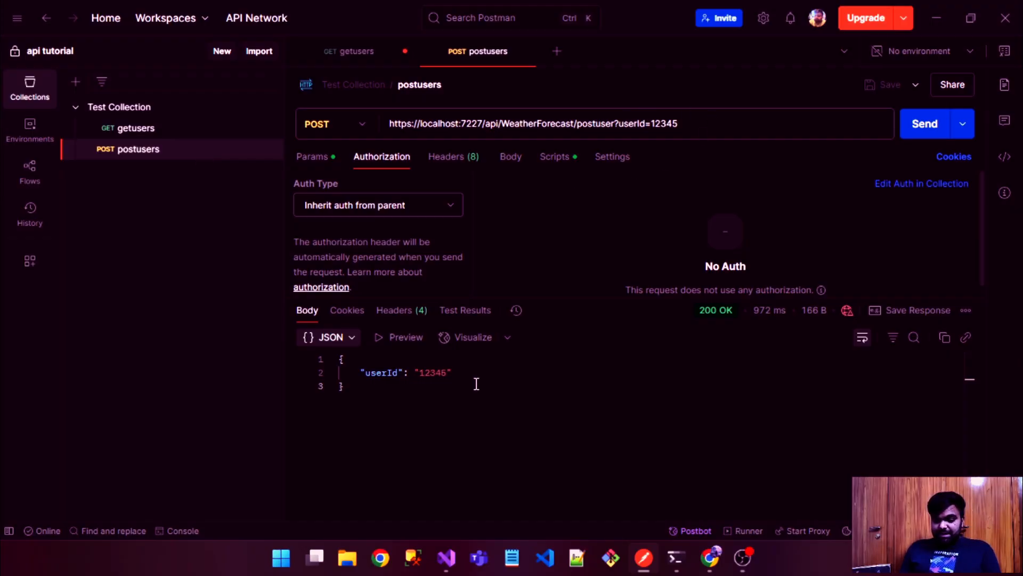
click(391, 412)
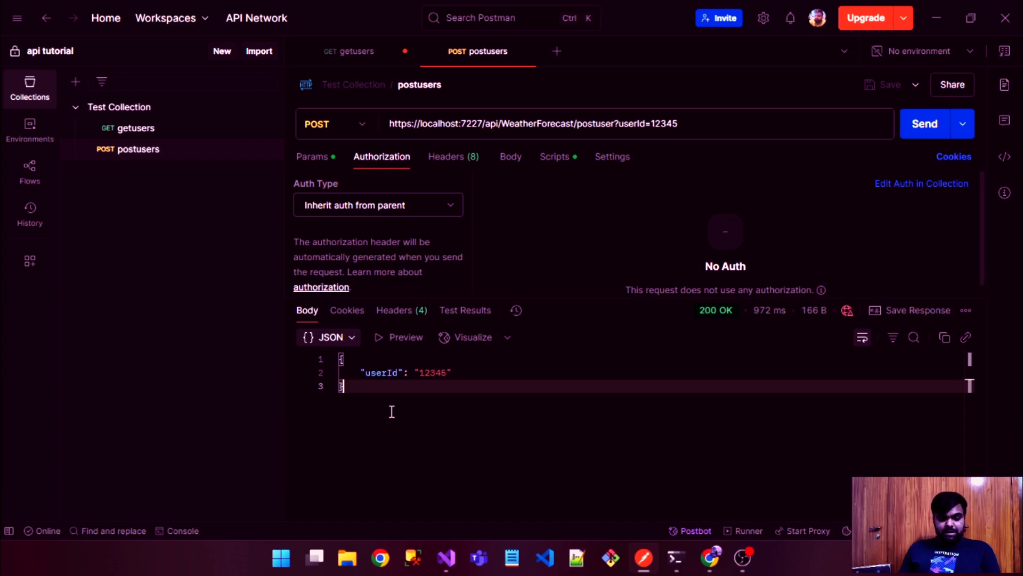
click(213, 135)
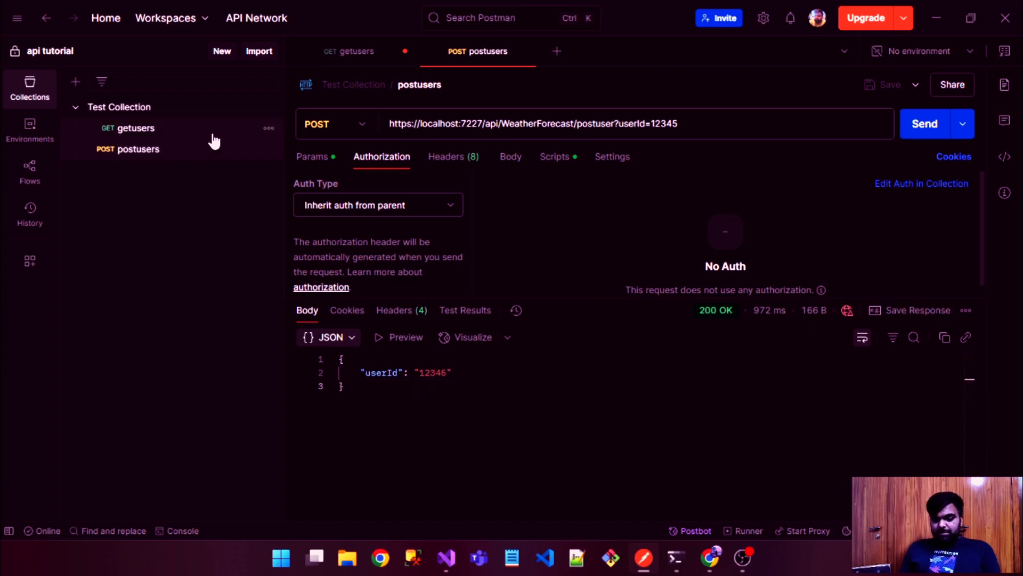
click(212, 134)
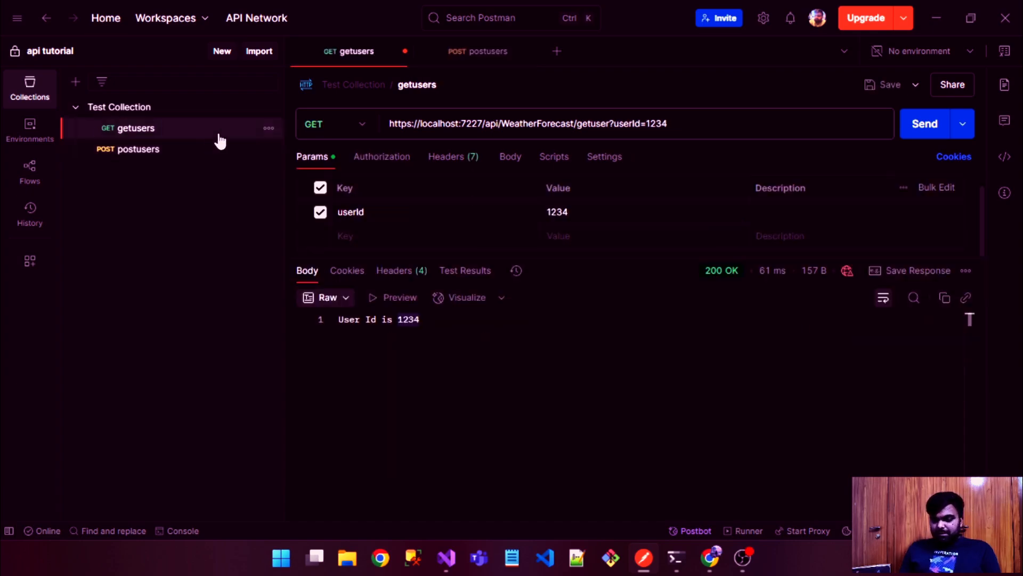
click(399, 344)
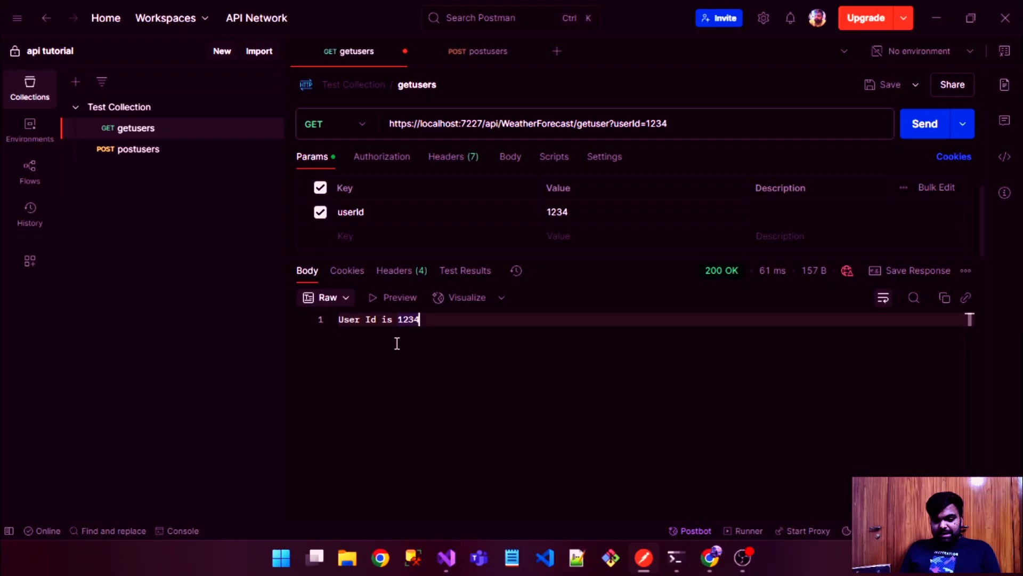
Send the postusers request and the getusers request from Test Collection.
click(175, 150)
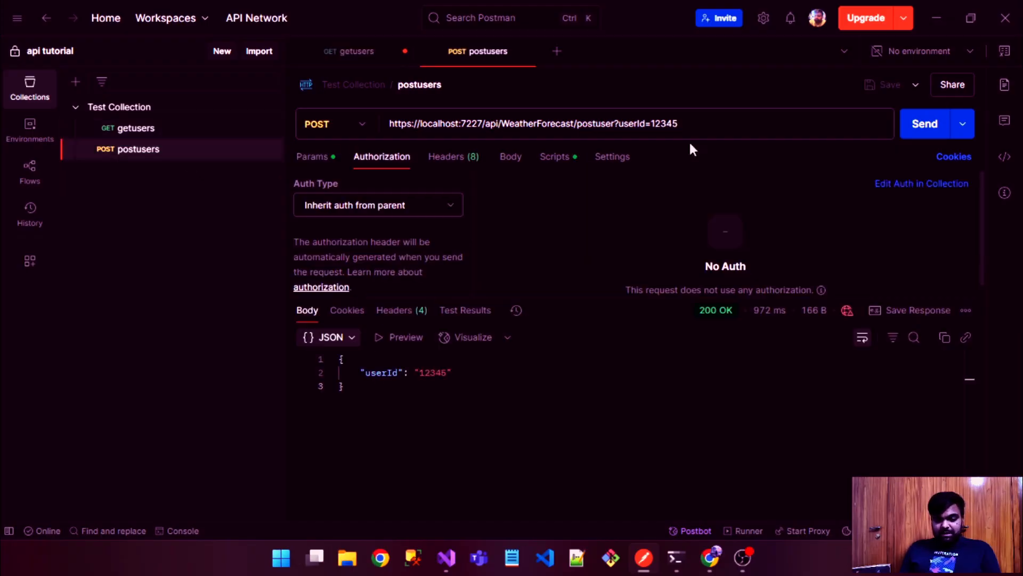
click(912, 126)
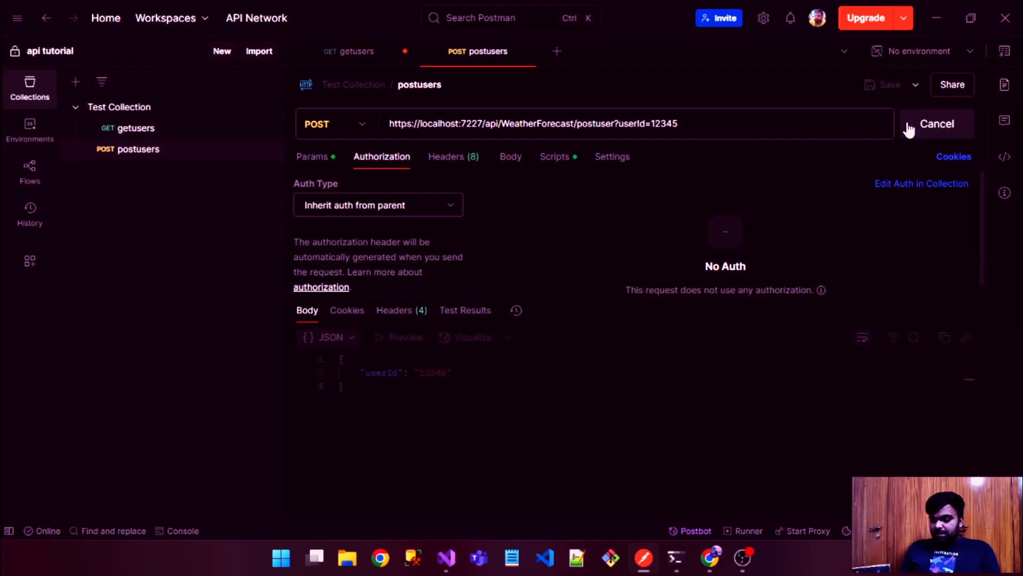
click(545, 420)
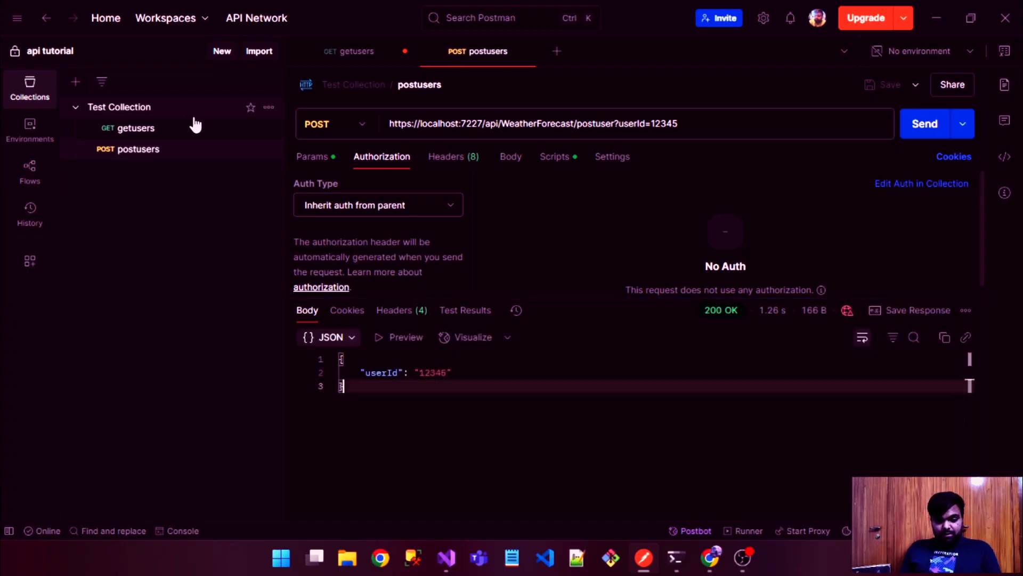
click(193, 132)
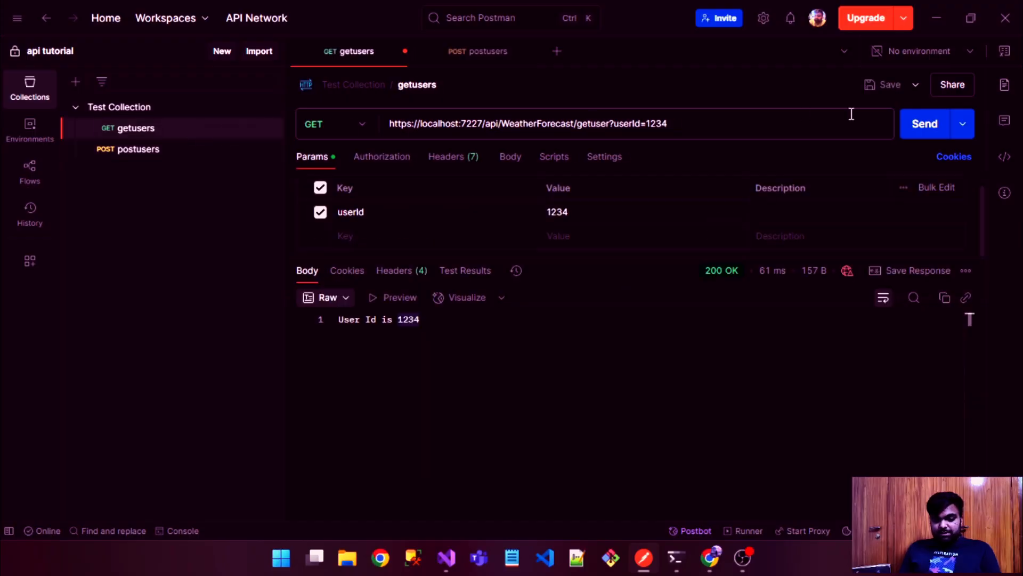
click(930, 137)
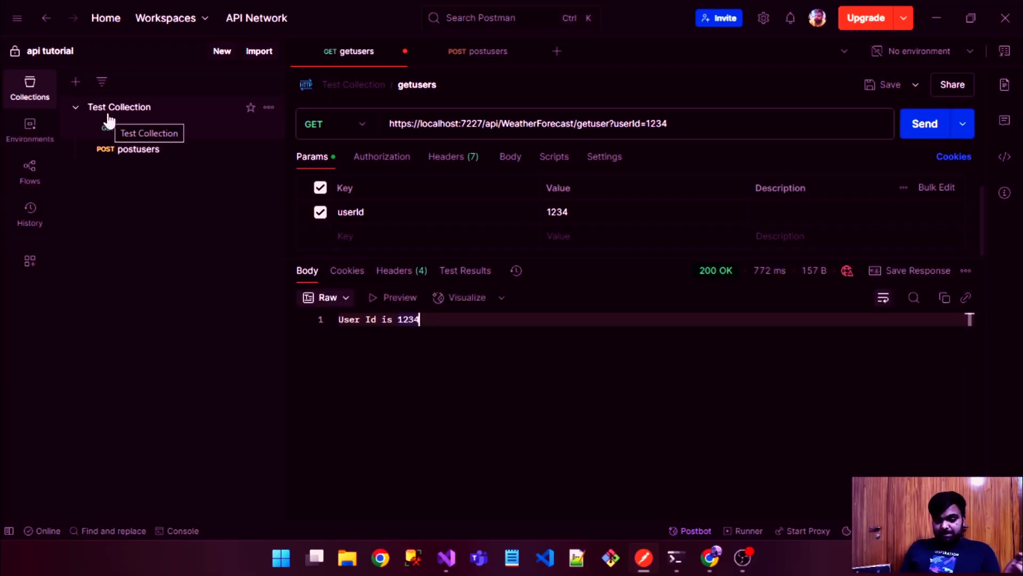
click(180, 221)
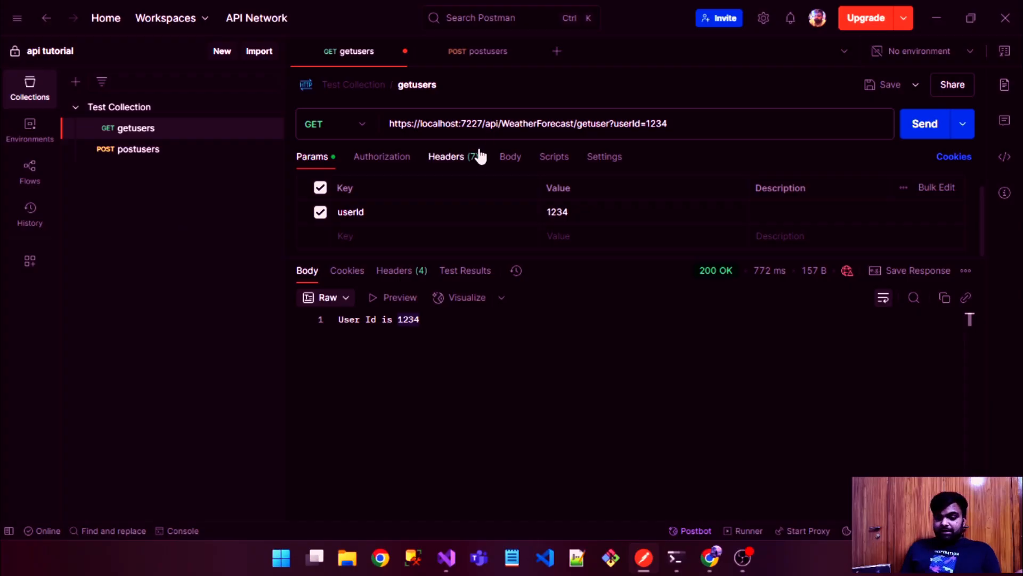
click(504, 128)
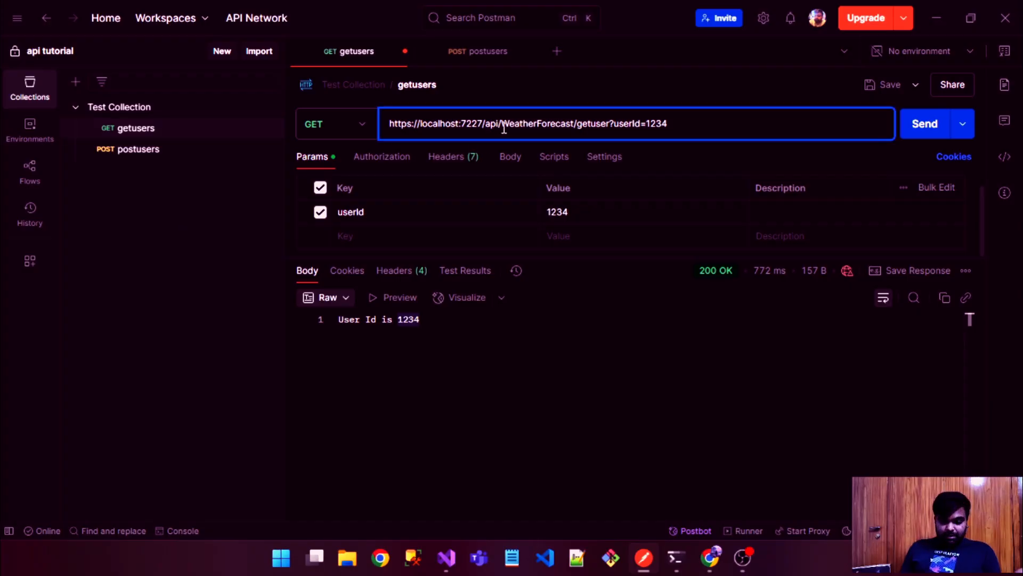
click(157, 292)
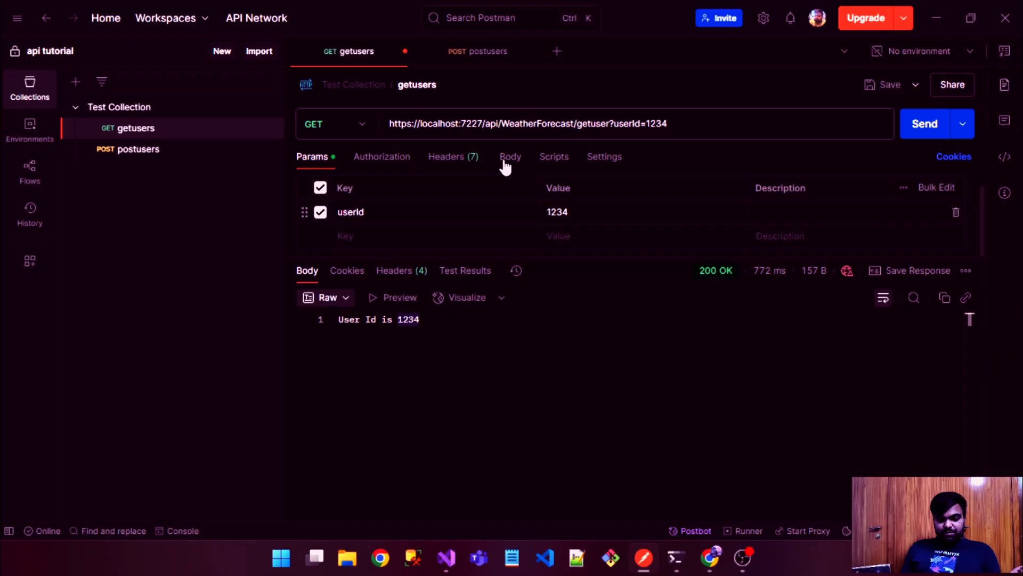
click(234, 156)
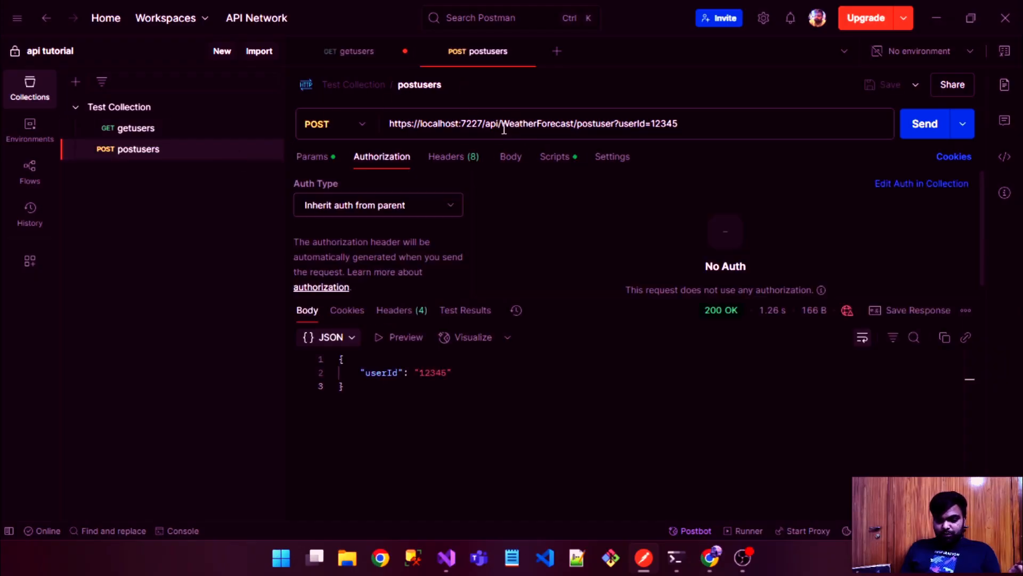
drag(504, 129, 389, 128)
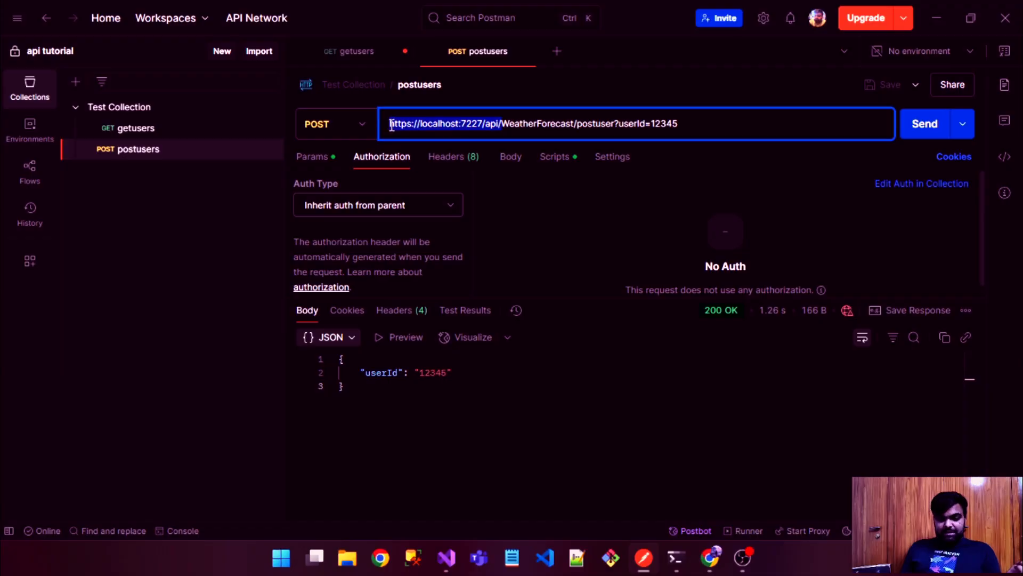
click(510, 128)
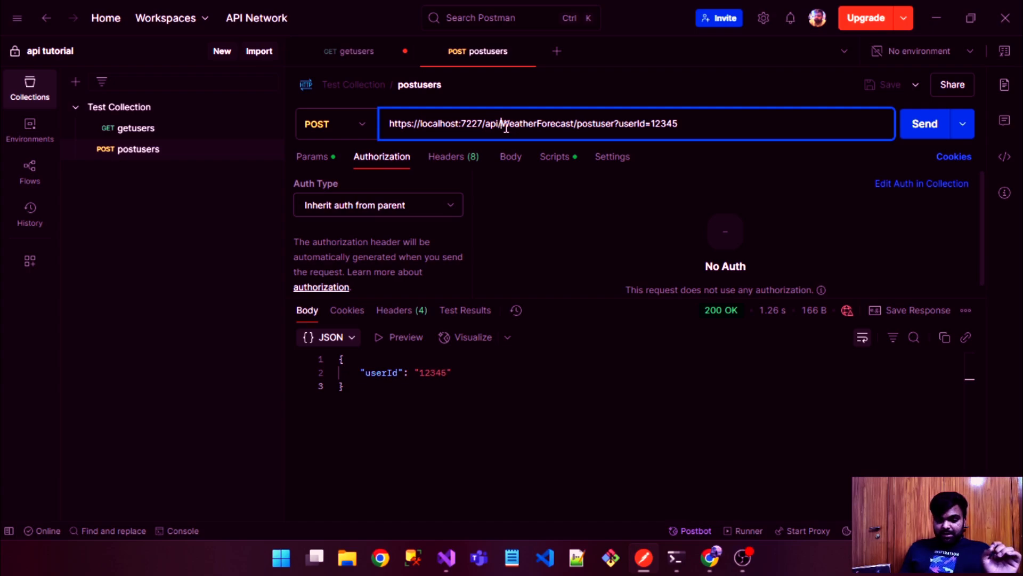
drag(506, 128, 393, 126)
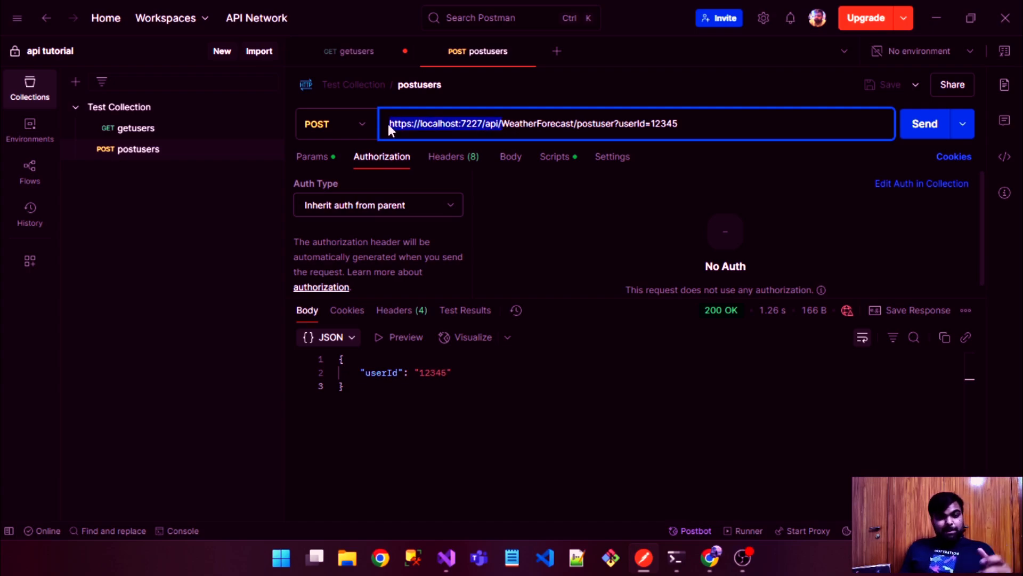
click(230, 237)
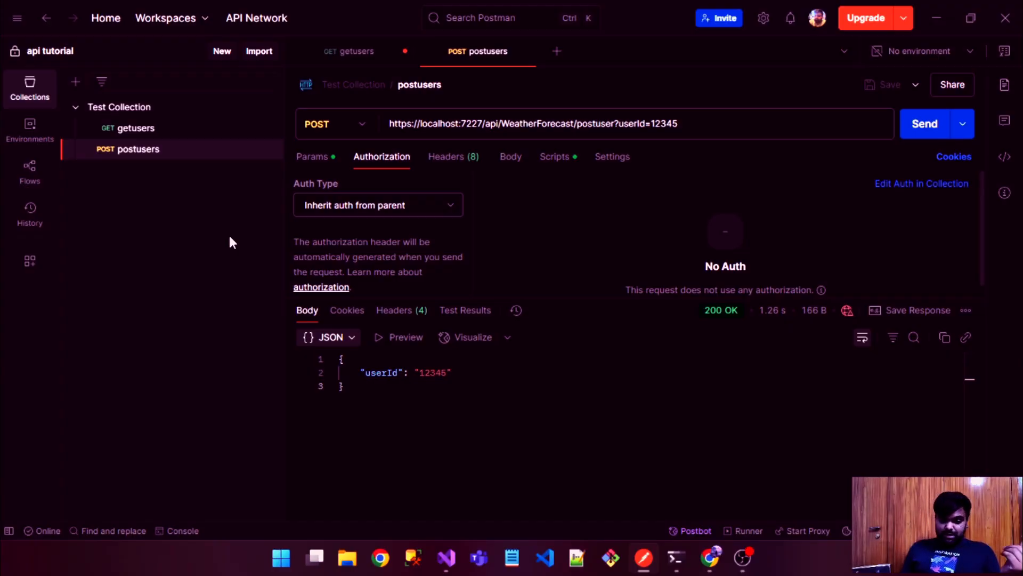
Create a new environment named Local in the api tutorial workspace.
click(21, 133)
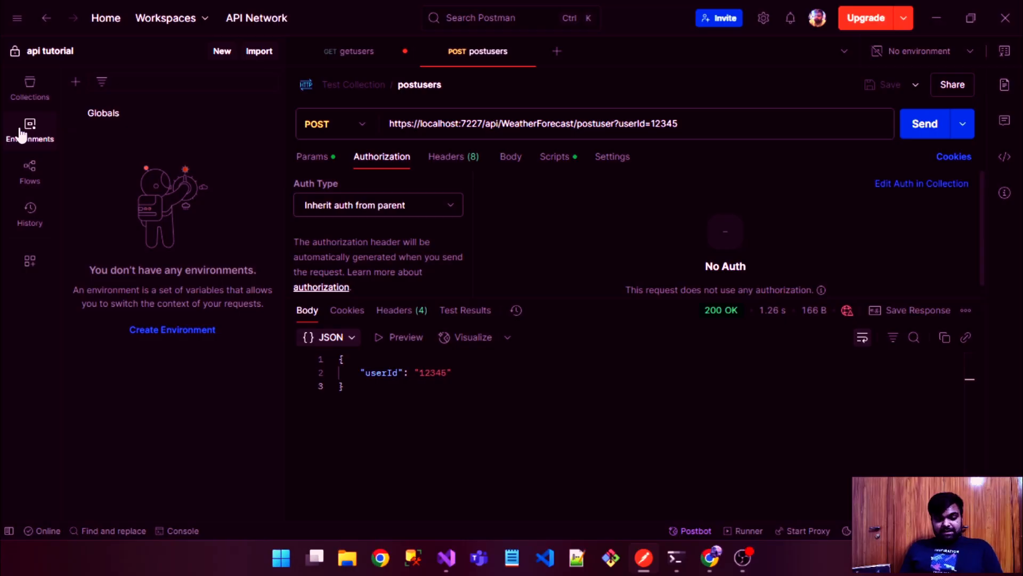
click(76, 84)
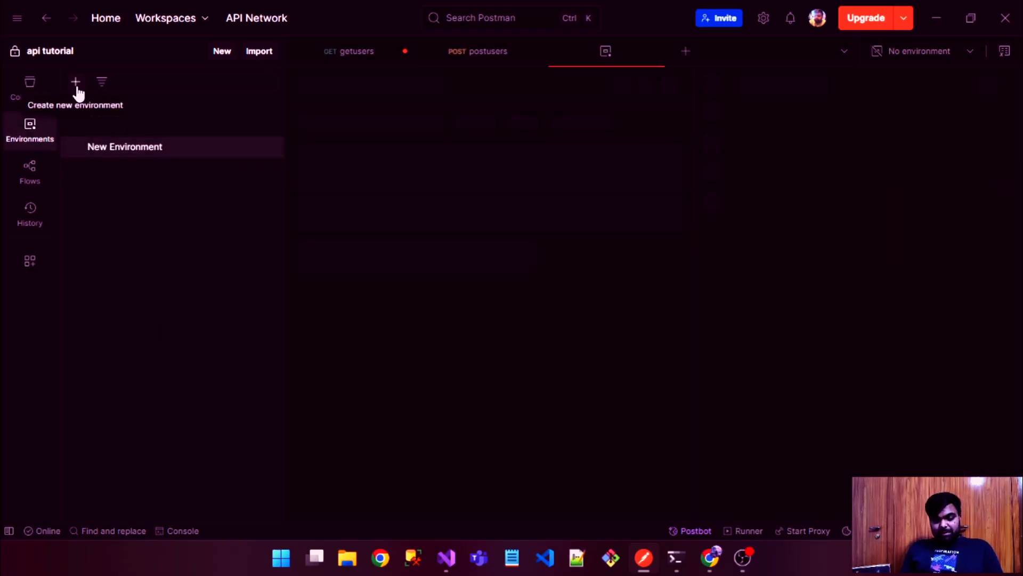
text(Local)
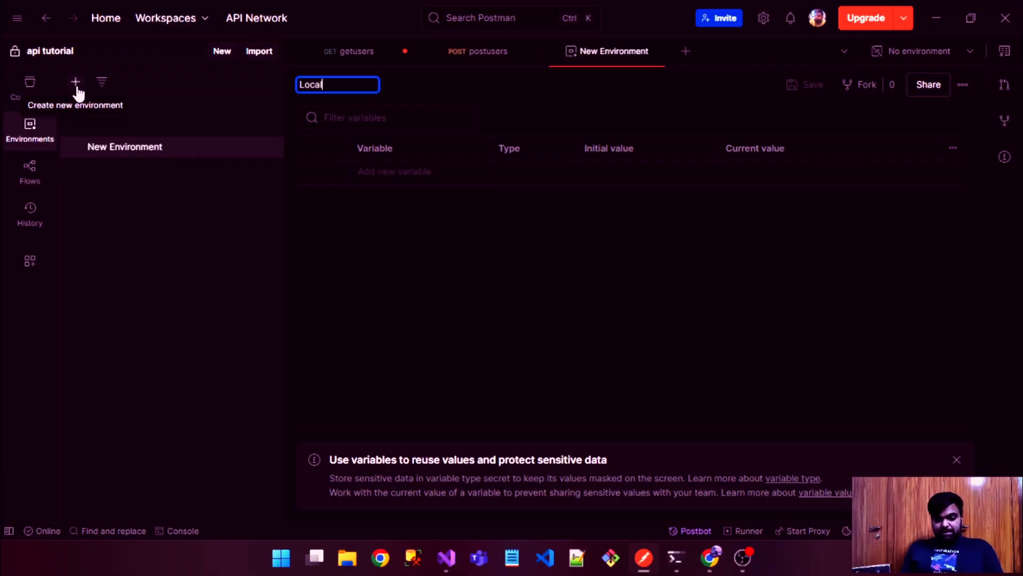
key(Return)
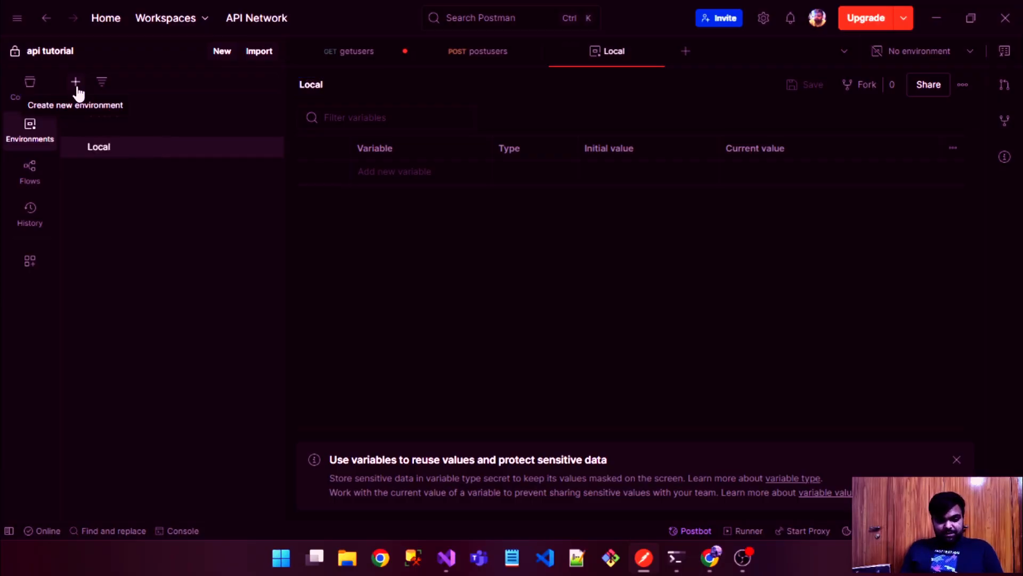
Create two more environments named Dev and Production.
click(76, 83)
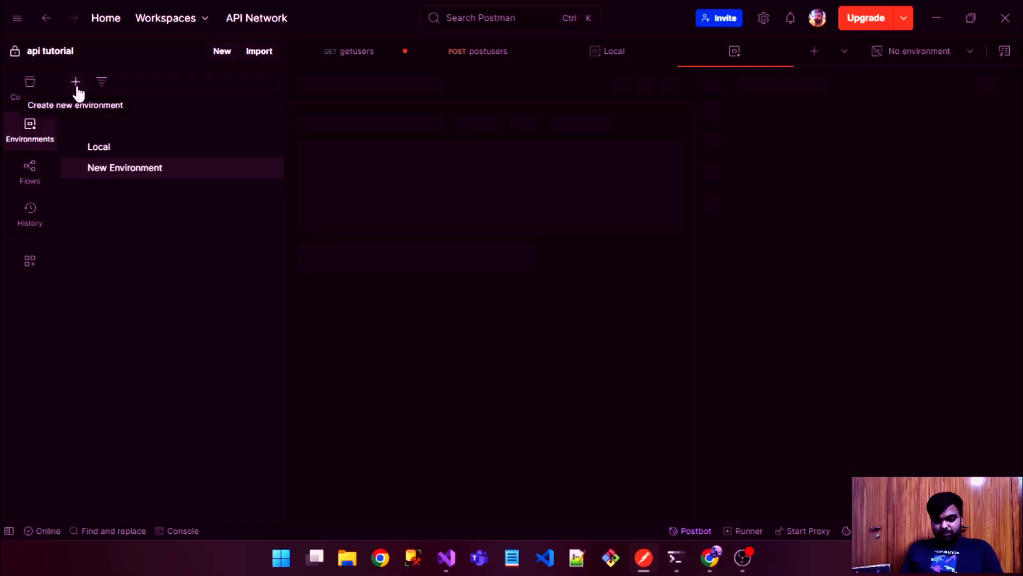
text(Dev)
key(Return)
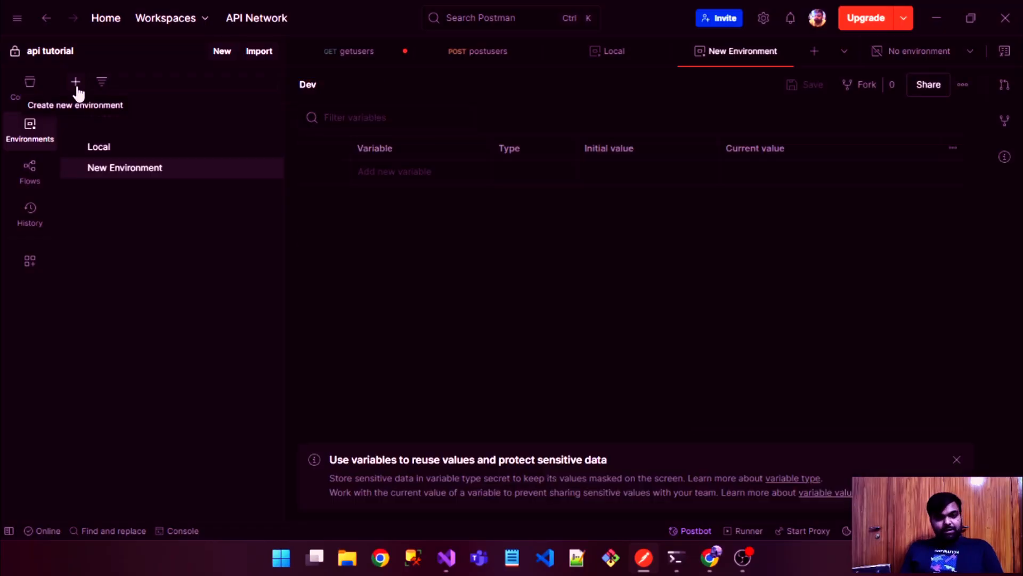
click(77, 88)
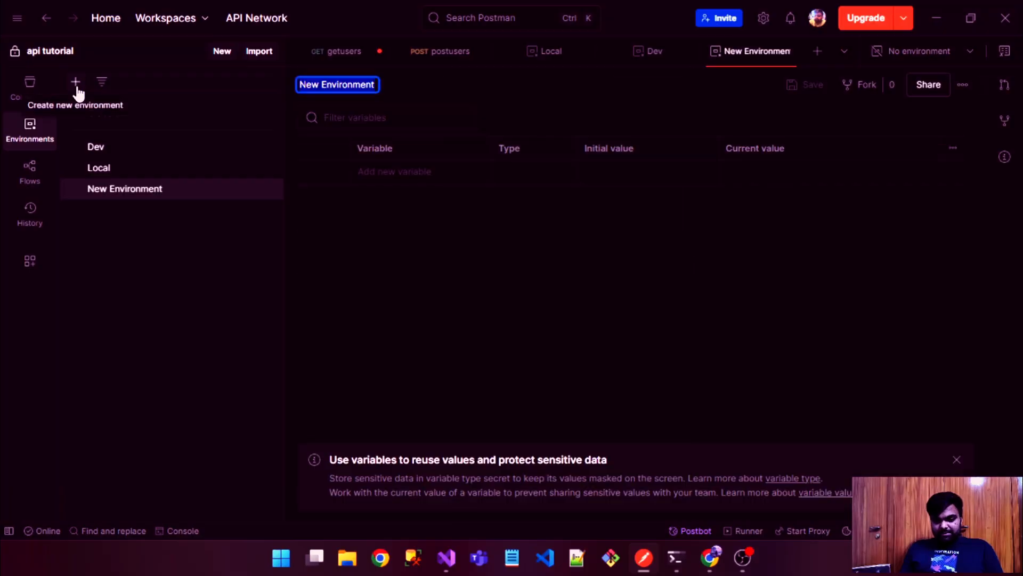
text(Production)
key(Return)
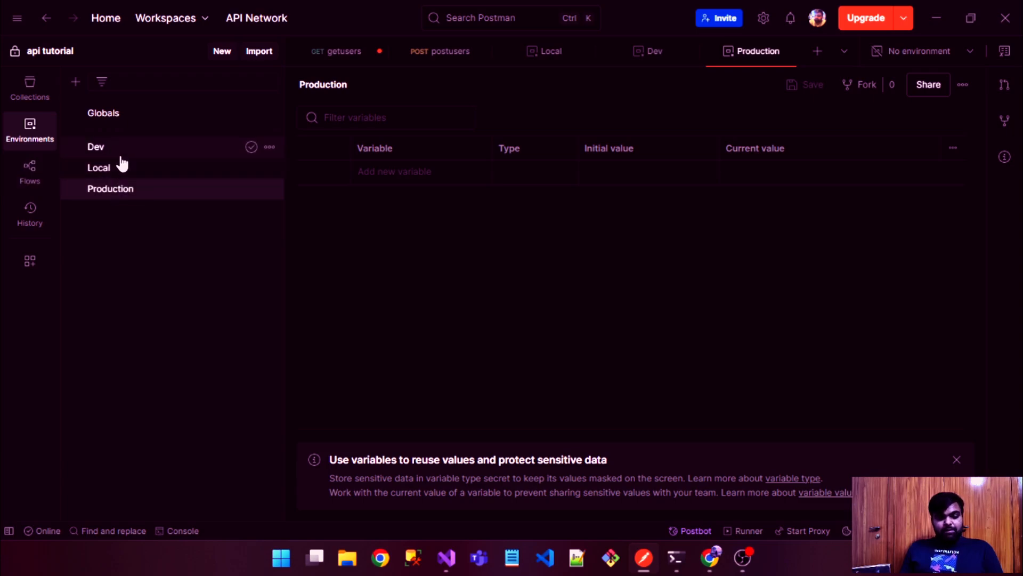
Add a default-type variable named url to the Dev environment, without any value.
click(120, 155)
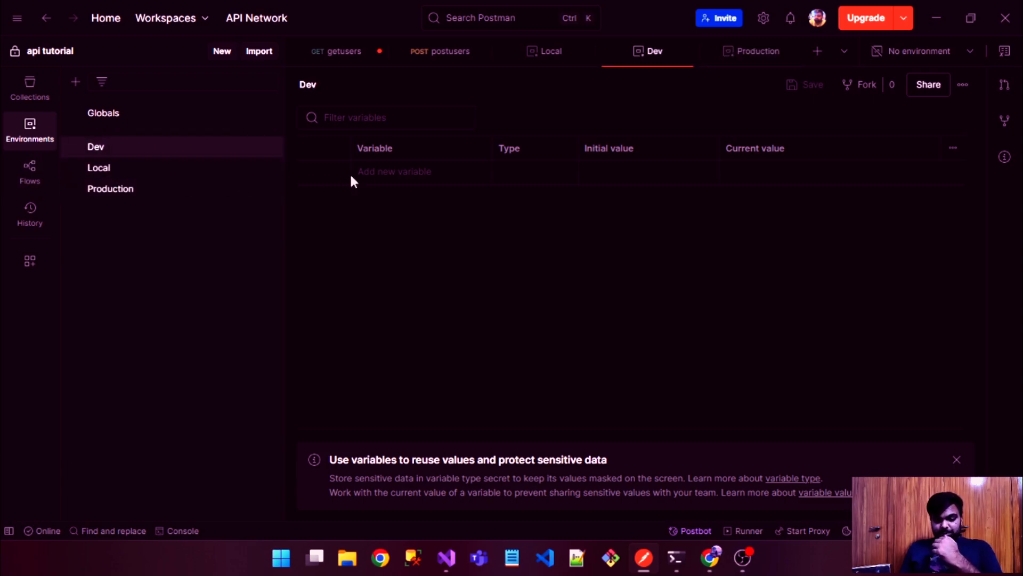
click(373, 173)
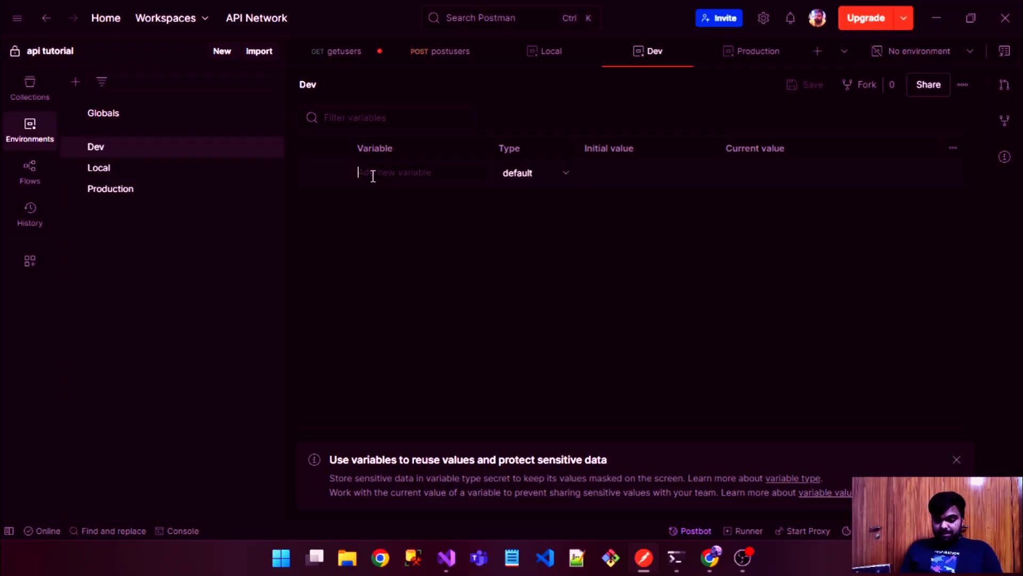
text(url)
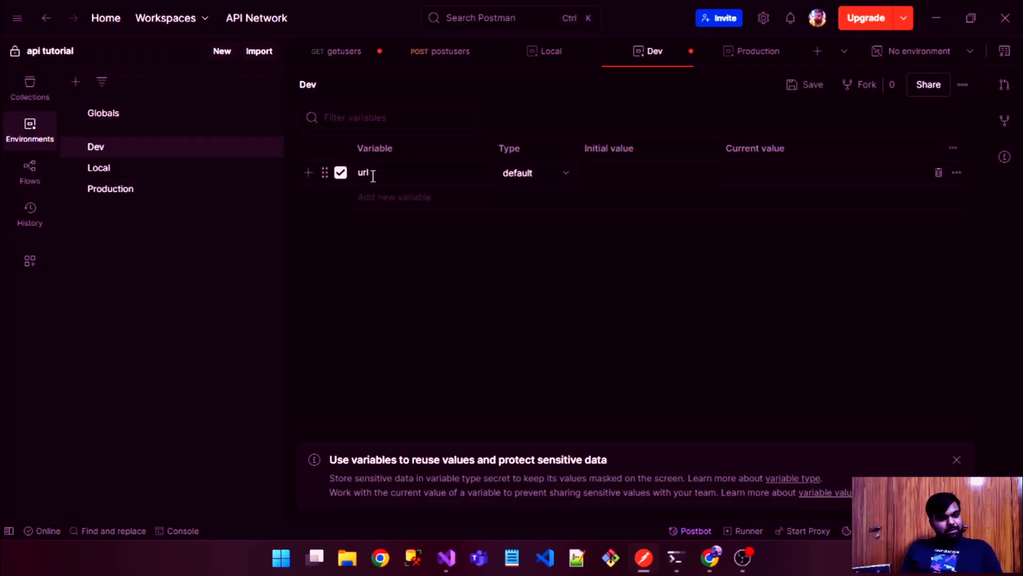
key(Tab)
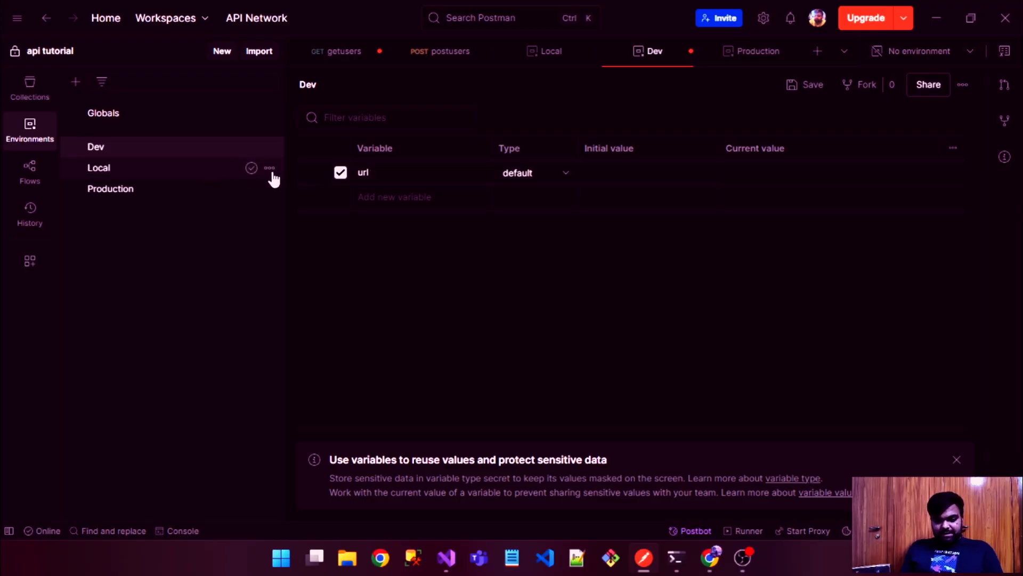
Add a variable named url to the Local environment and save the environment.
click(273, 176)
click(399, 177)
text(url)
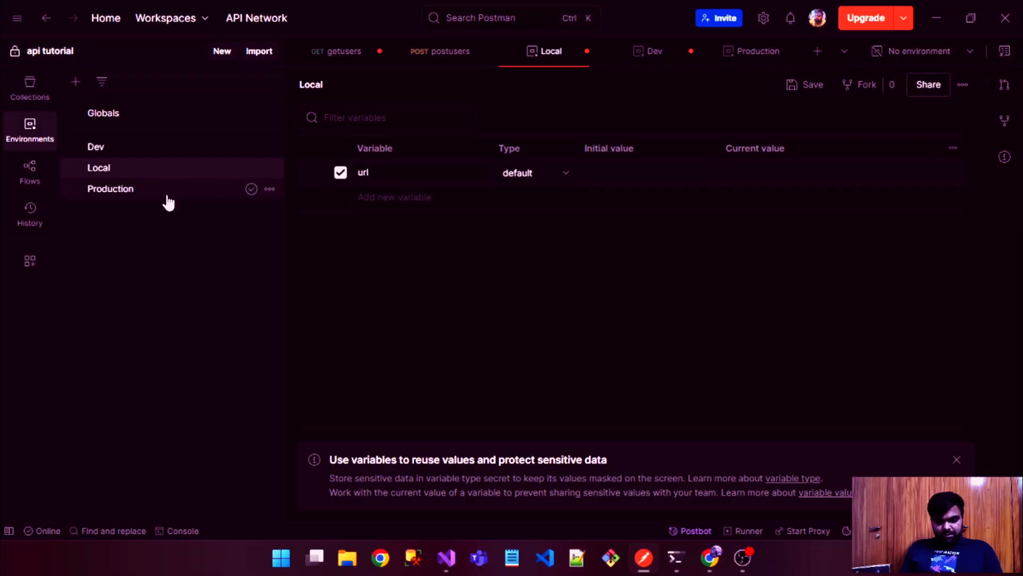
key(ctrl+s)
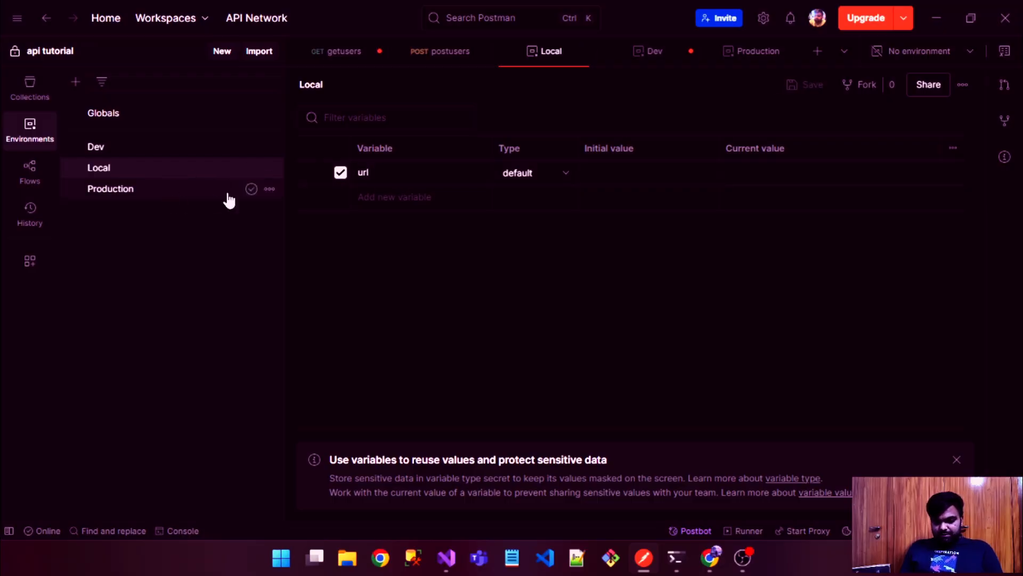
Add a variable named url to the Production environment and save the environment.
click(226, 197)
click(423, 173)
text(url)
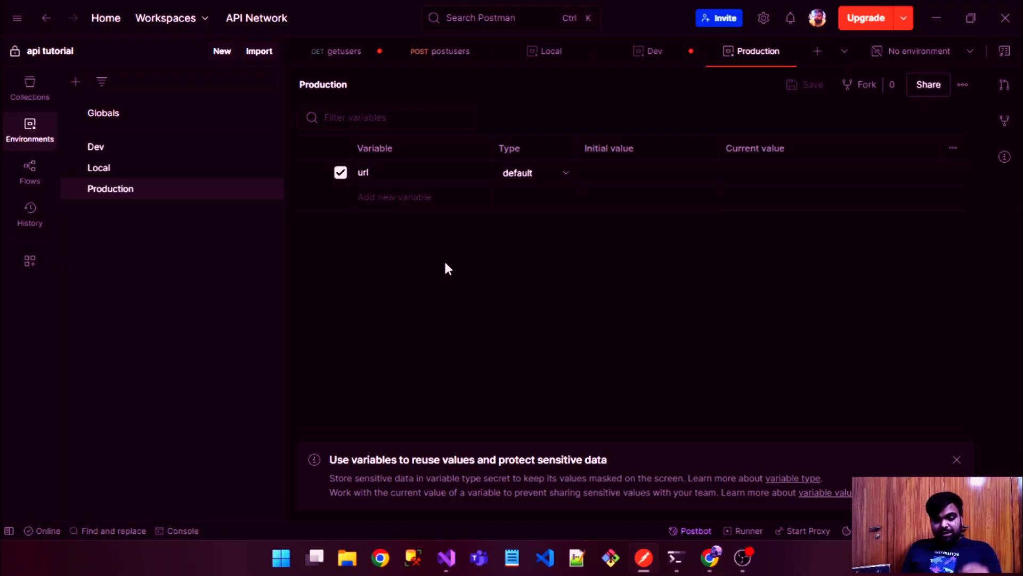
click(30, 84)
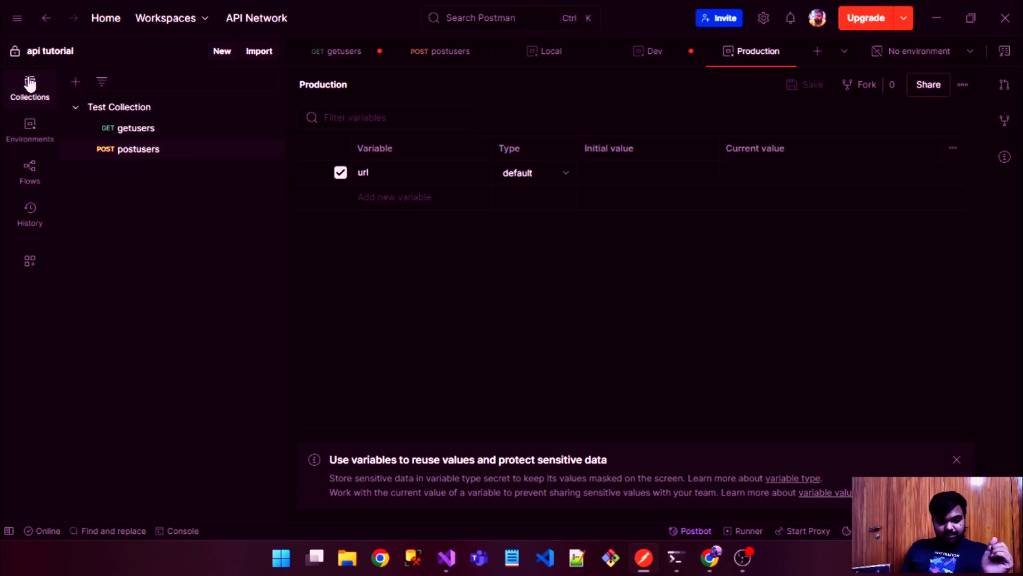
click(179, 154)
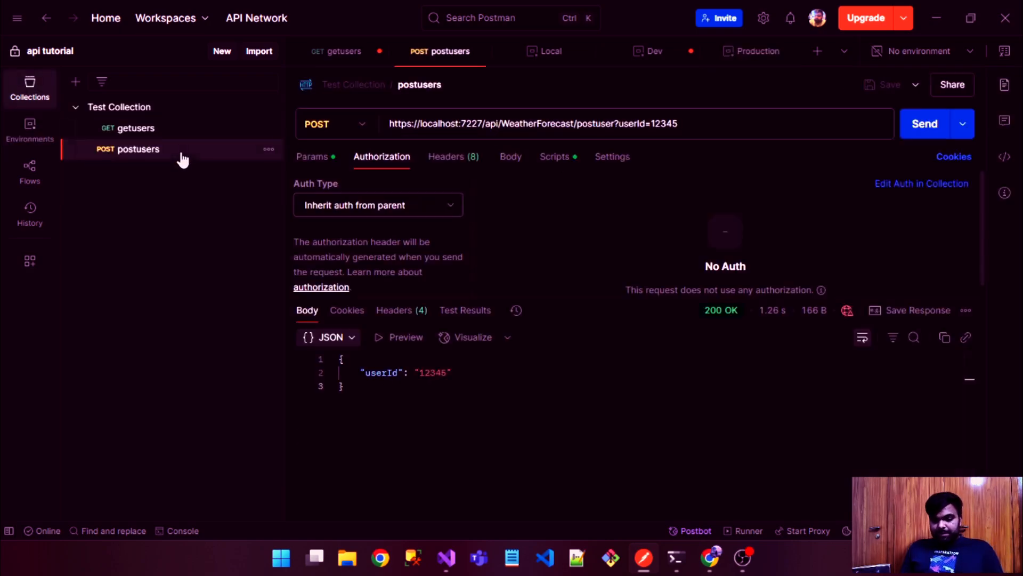
click(502, 124)
key(shift+Home)
key(ctrl+c)
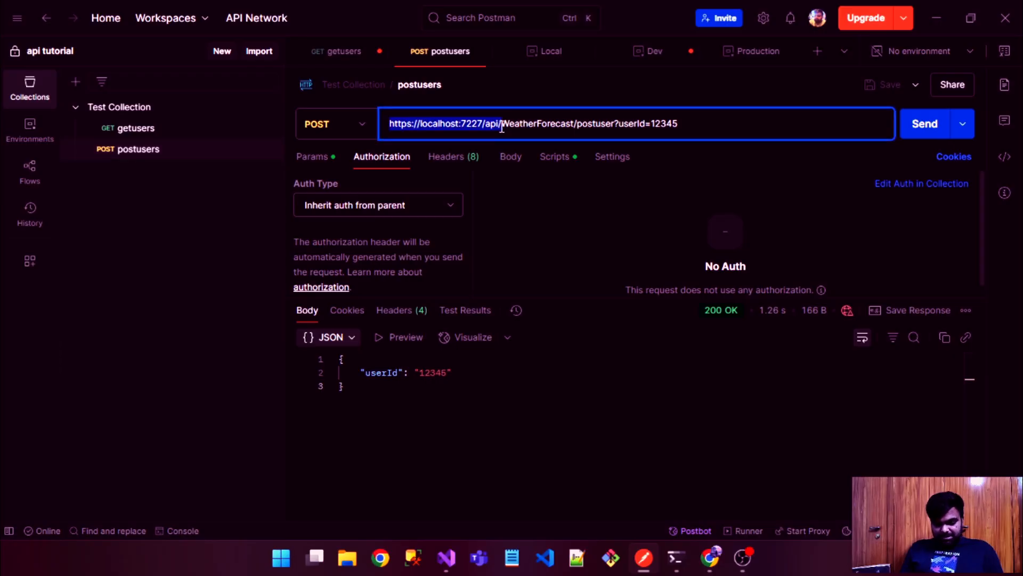
key(BackSpace)
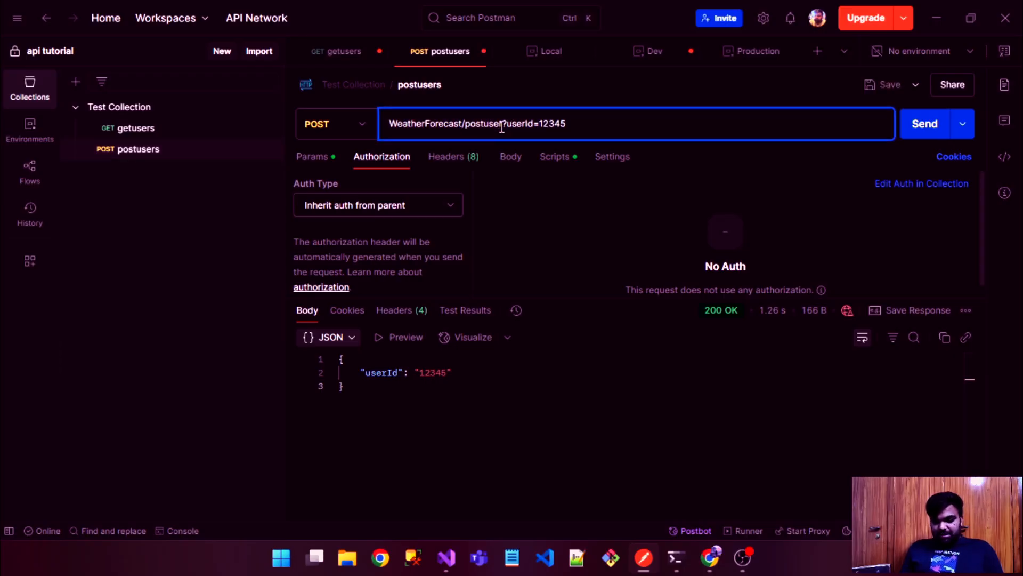
text({{)
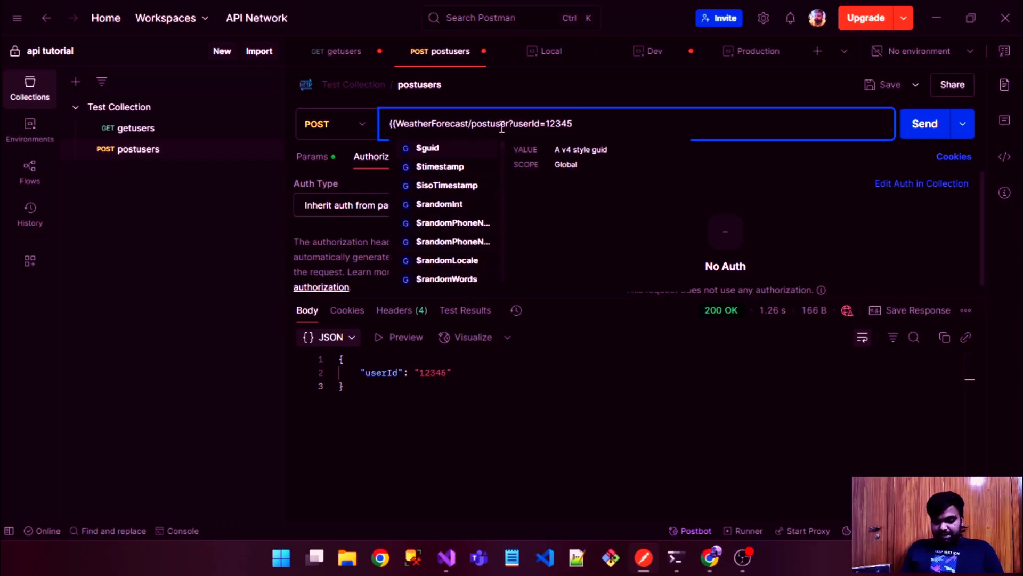
text(url)
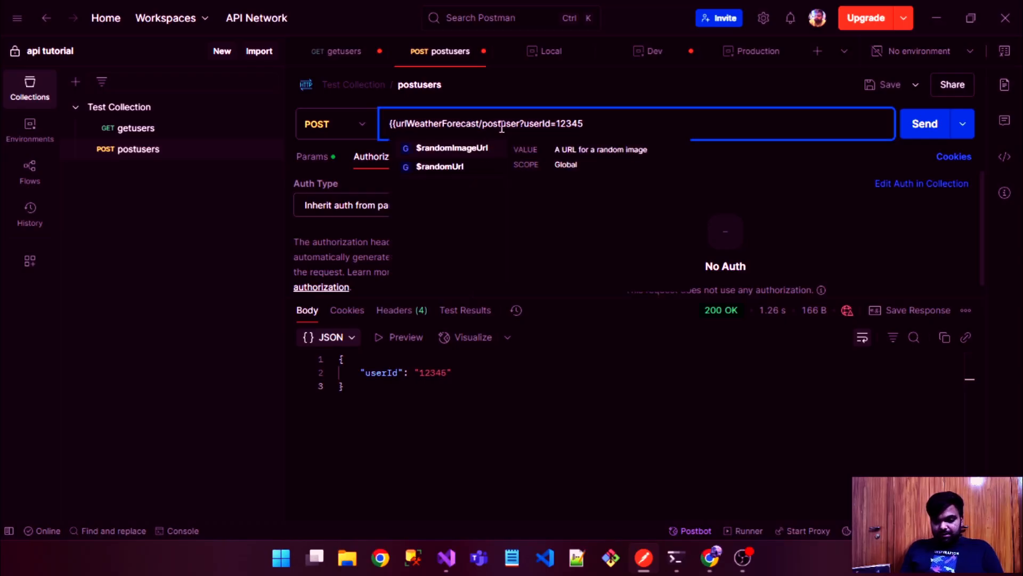
text(}})
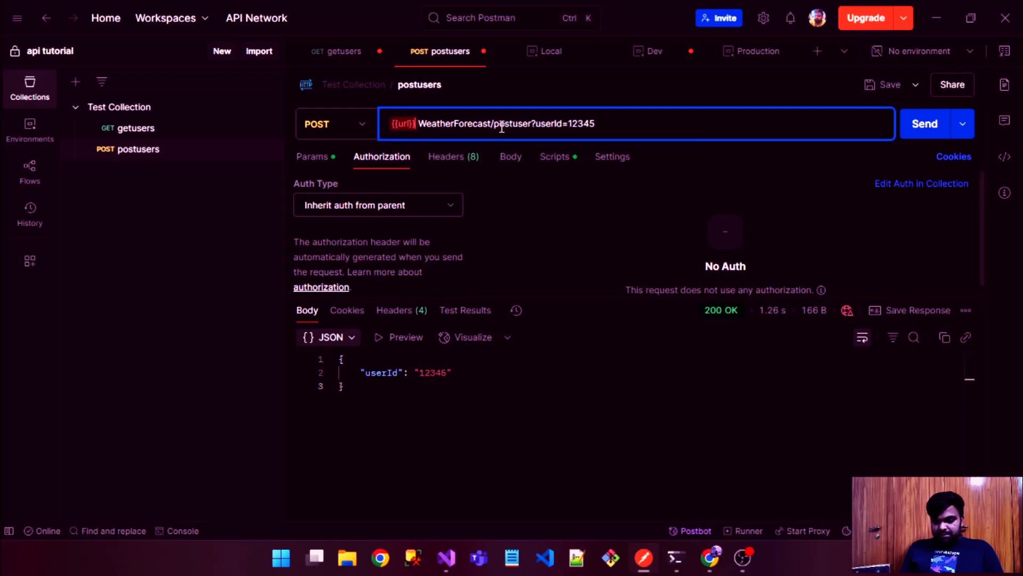
click(533, 187)
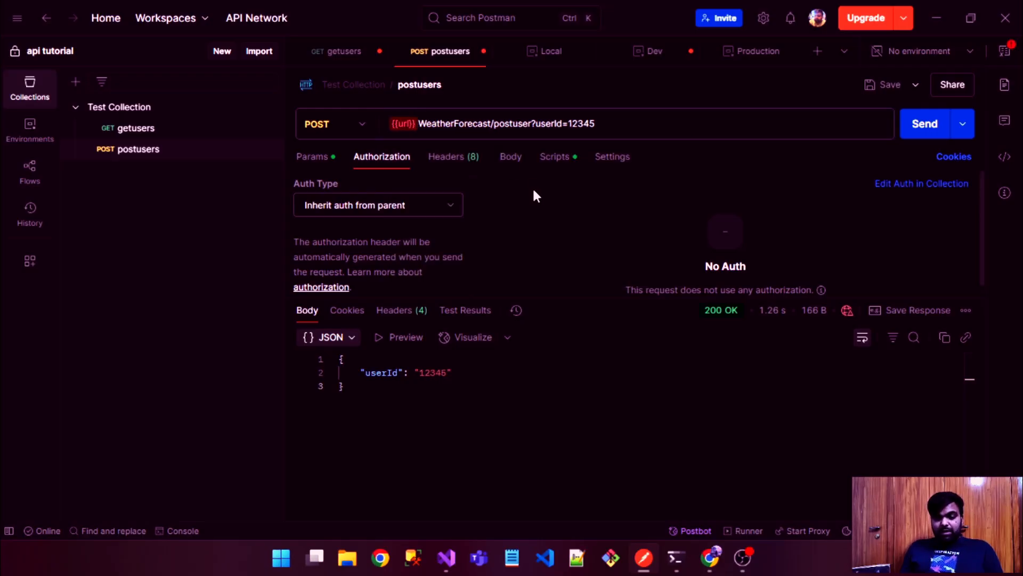
Make Local the active environment and open the value of the url variable in the postusers request.
mouse_move(392, 120)
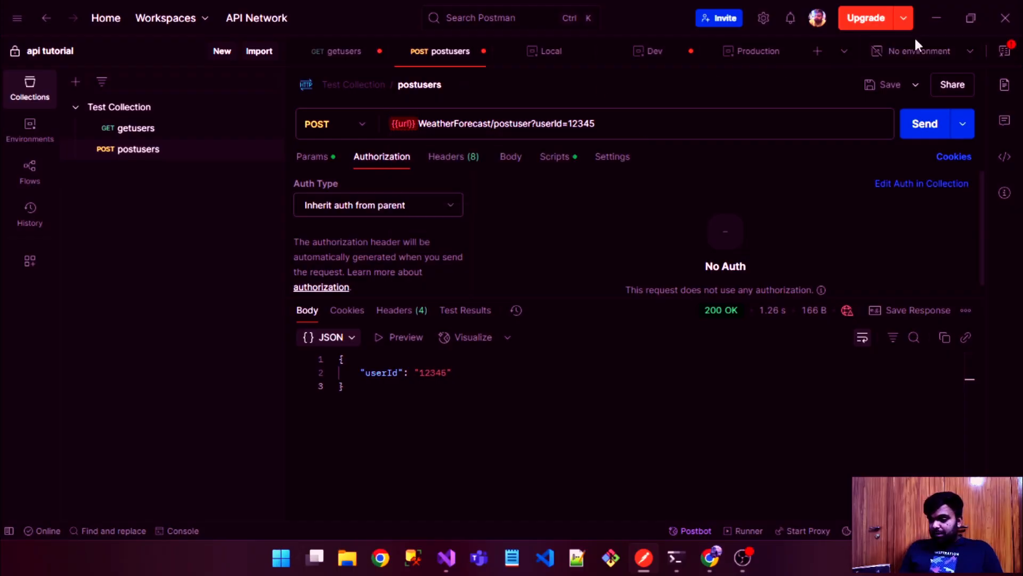
click(928, 59)
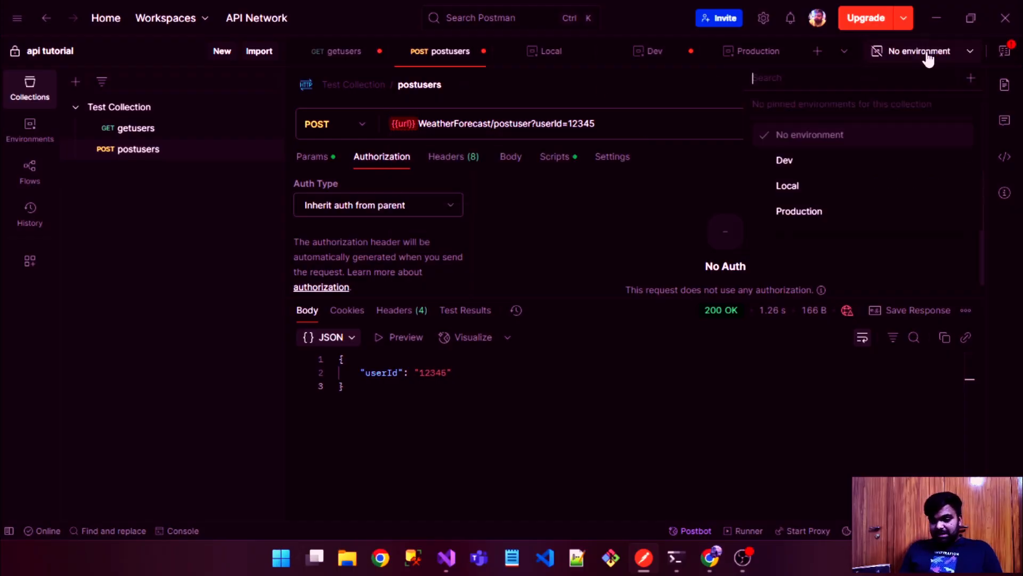
click(862, 195)
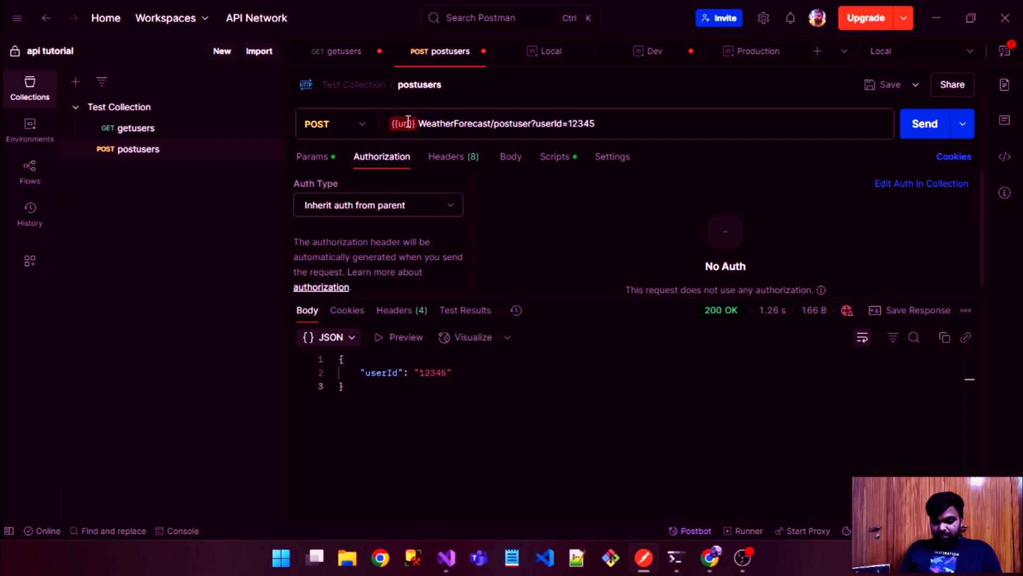
mouse_move(403, 123)
click(432, 152)
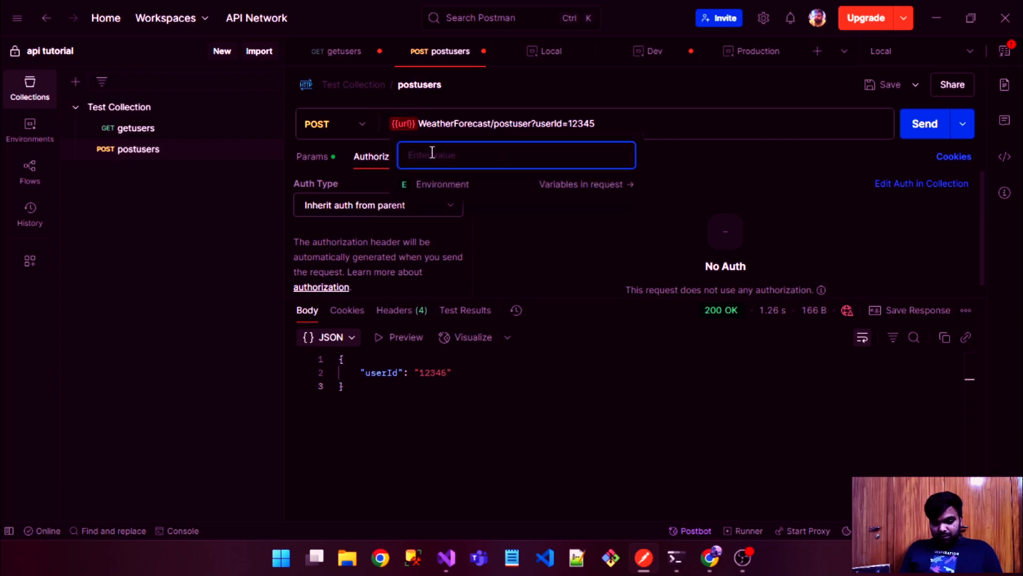
click(31, 127)
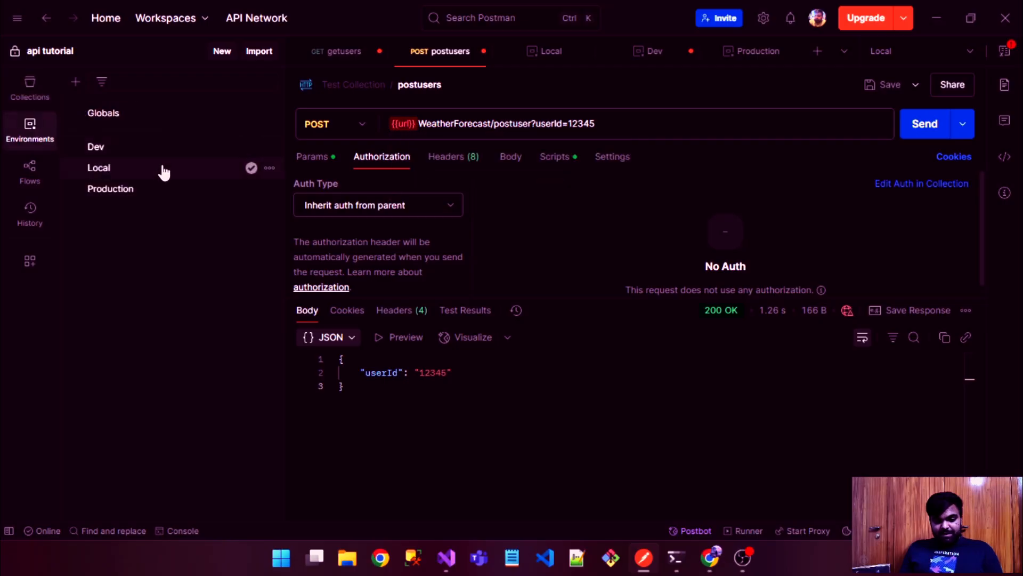
click(176, 173)
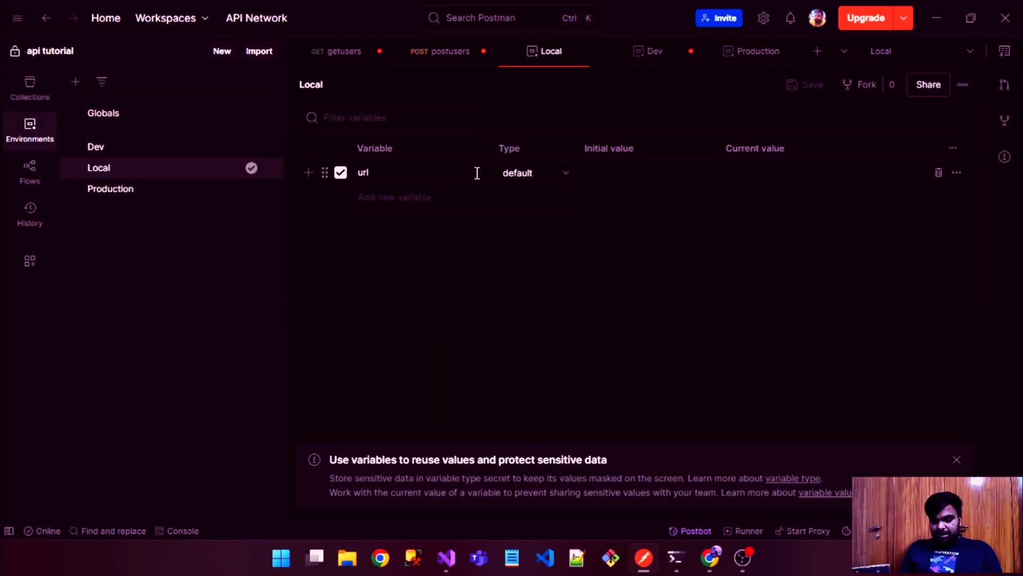
click(620, 175)
key(ctrl+v)
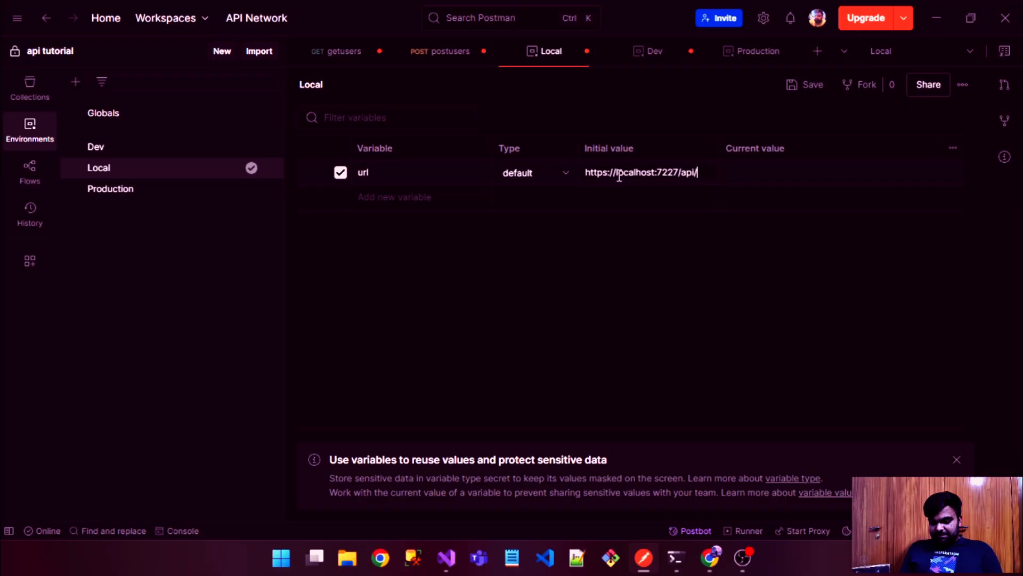
click(777, 174)
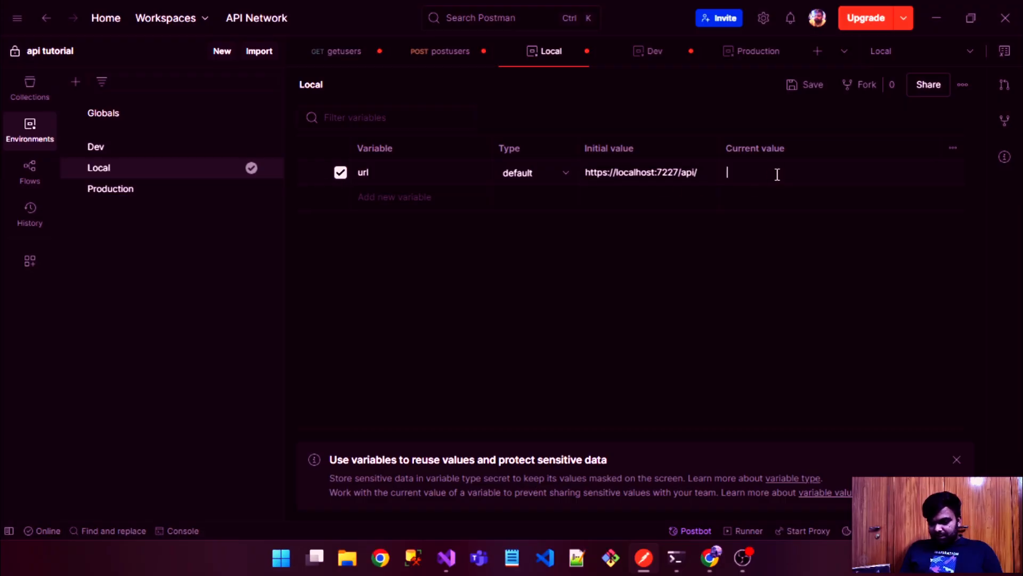
key(ctrl+v)
key(ctrl+s)
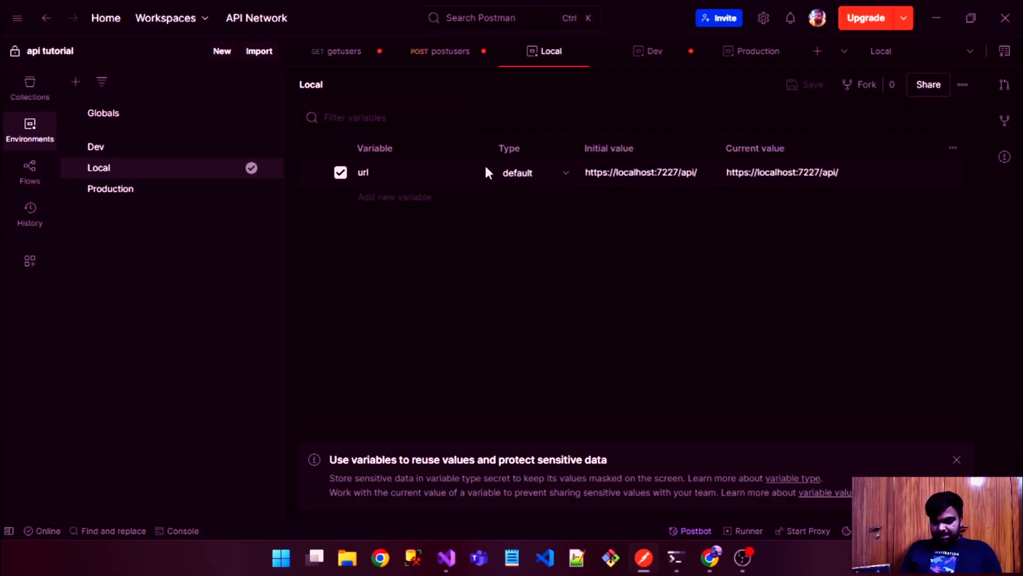
Send the postusers request with the Local environment's url and check its response body.
click(33, 83)
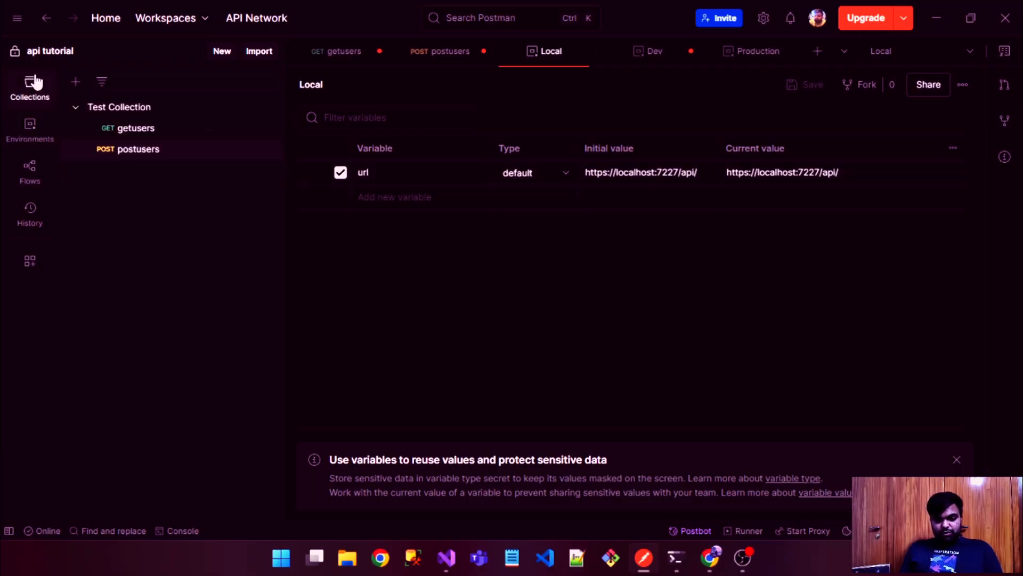
click(151, 150)
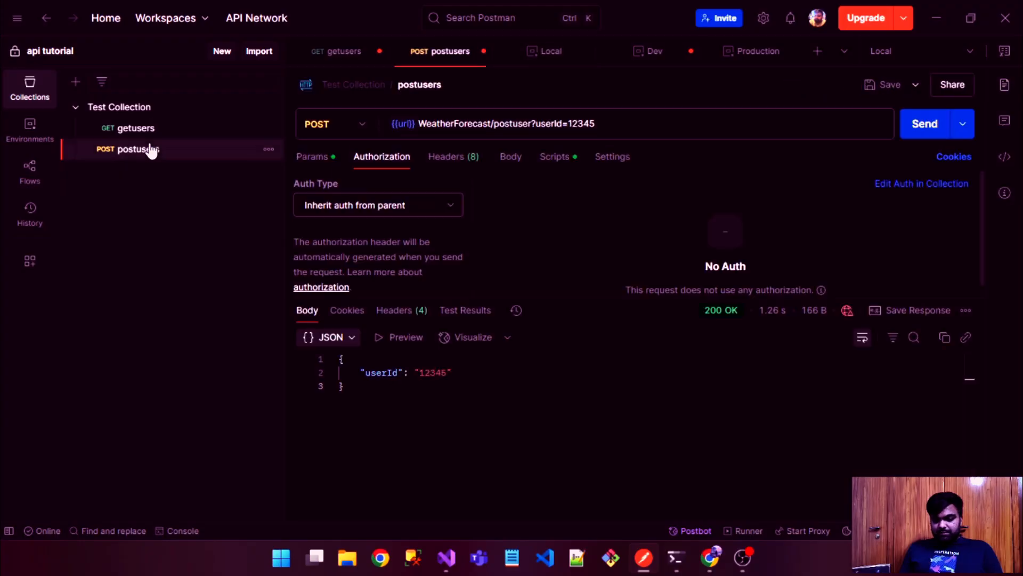
mouse_move(403, 130)
click(925, 133)
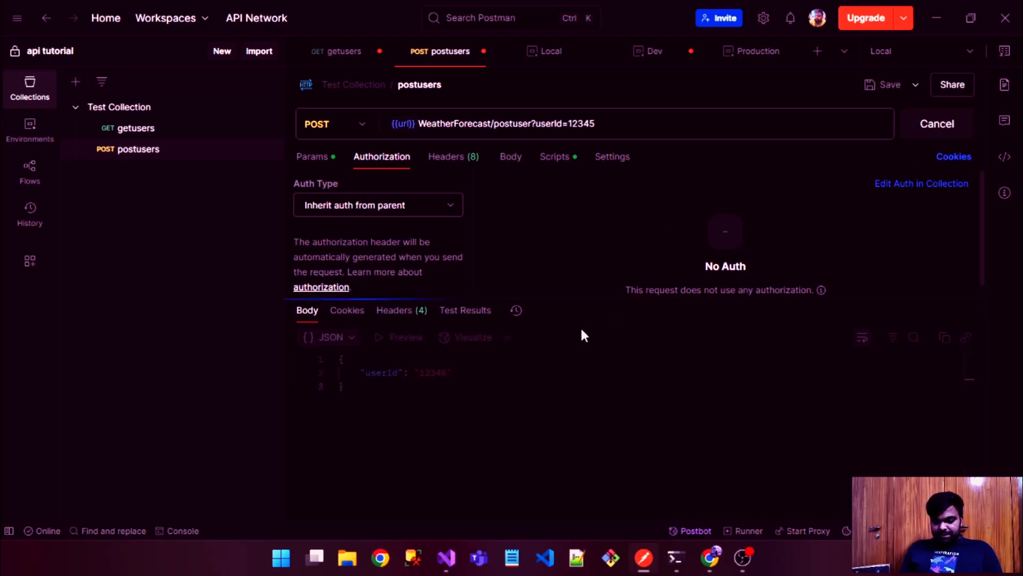
click(511, 373)
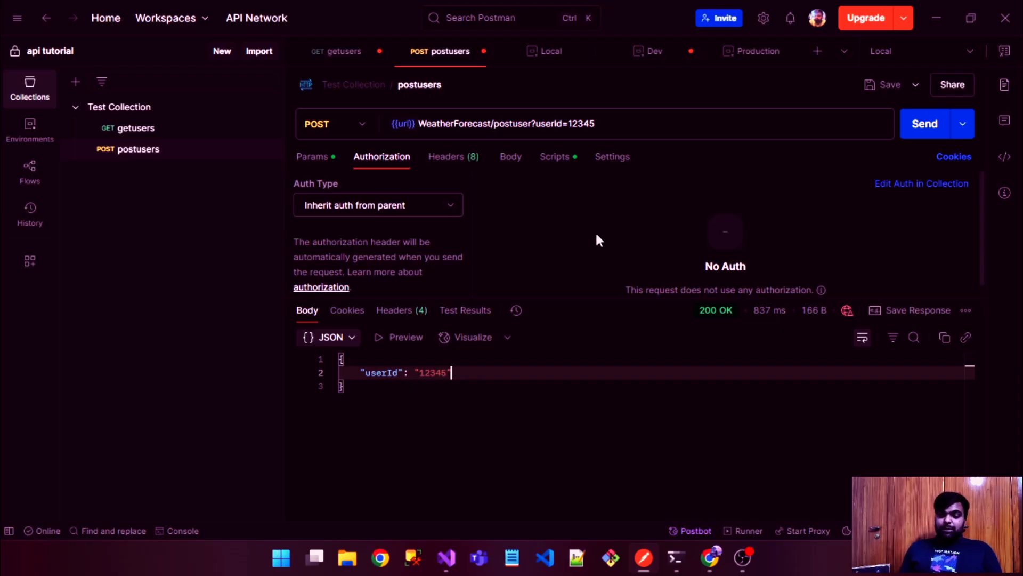
click(156, 129)
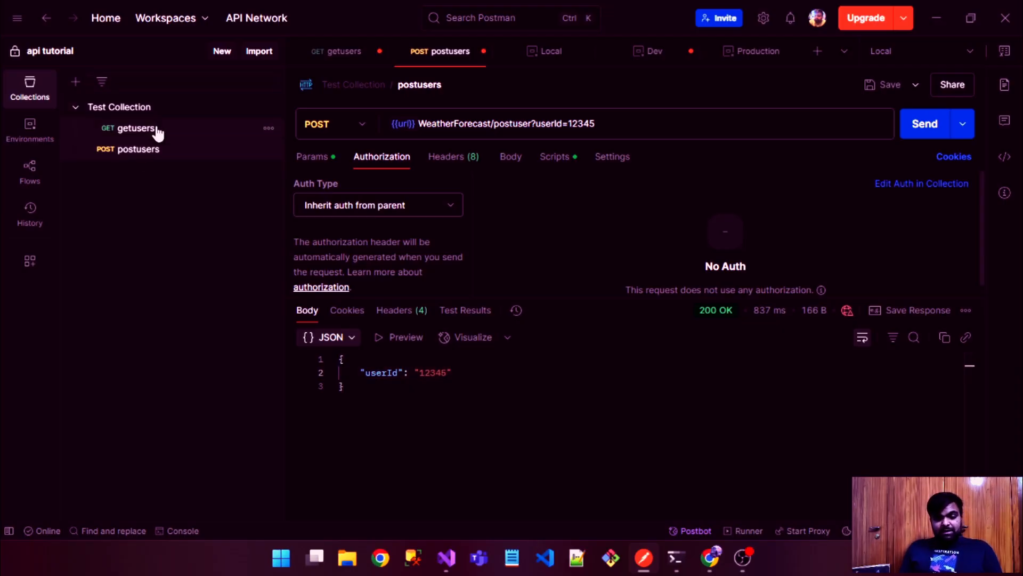
click(502, 125)
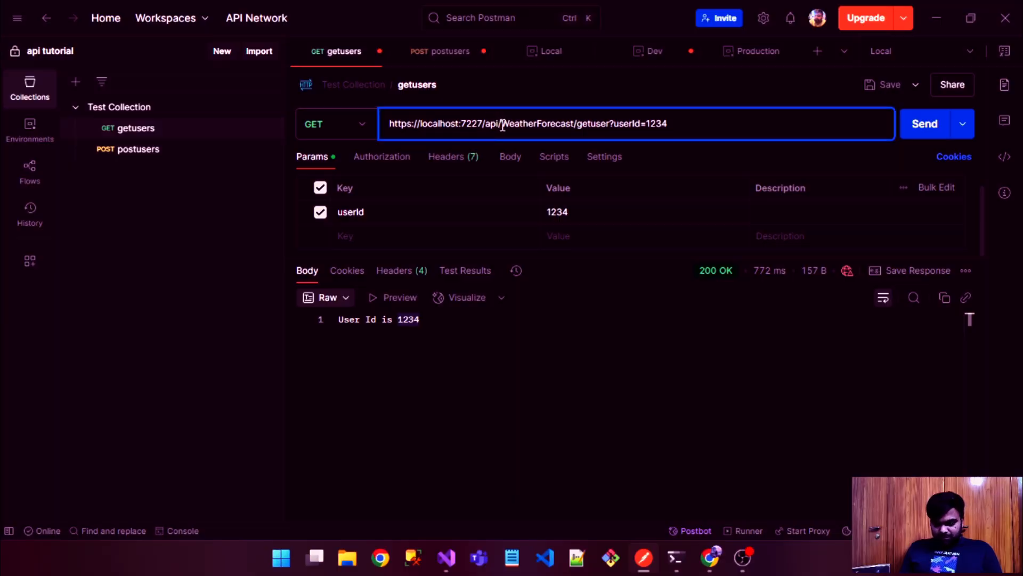
key(shift+Home)
key(ctrl+c)
key(BackSpace)
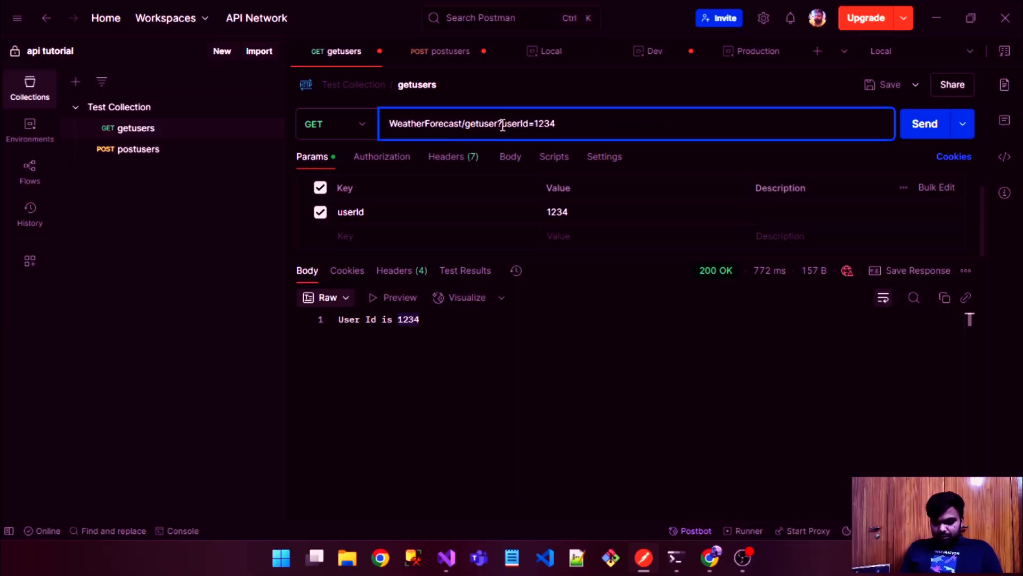
text({{)
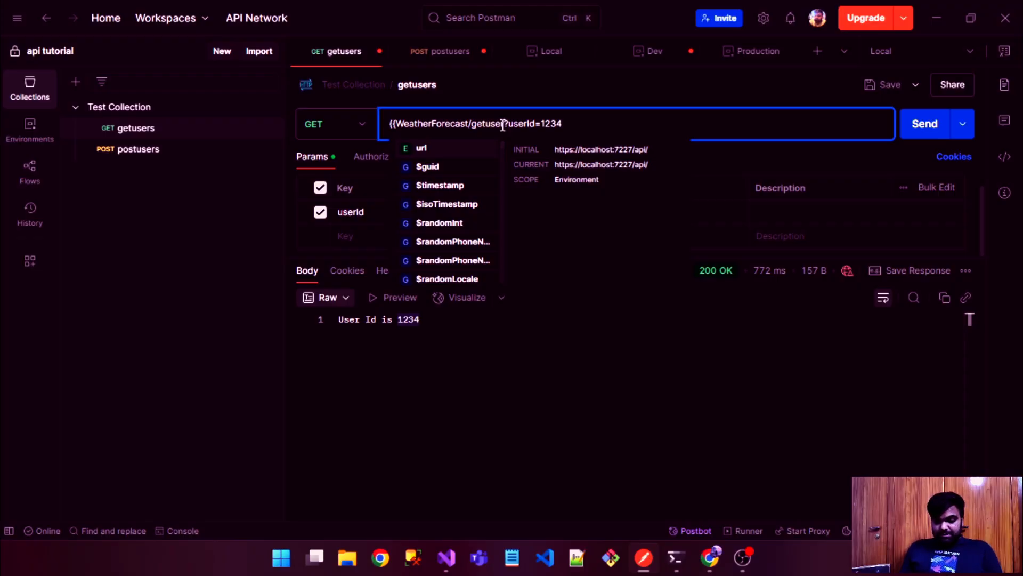
key(Return)
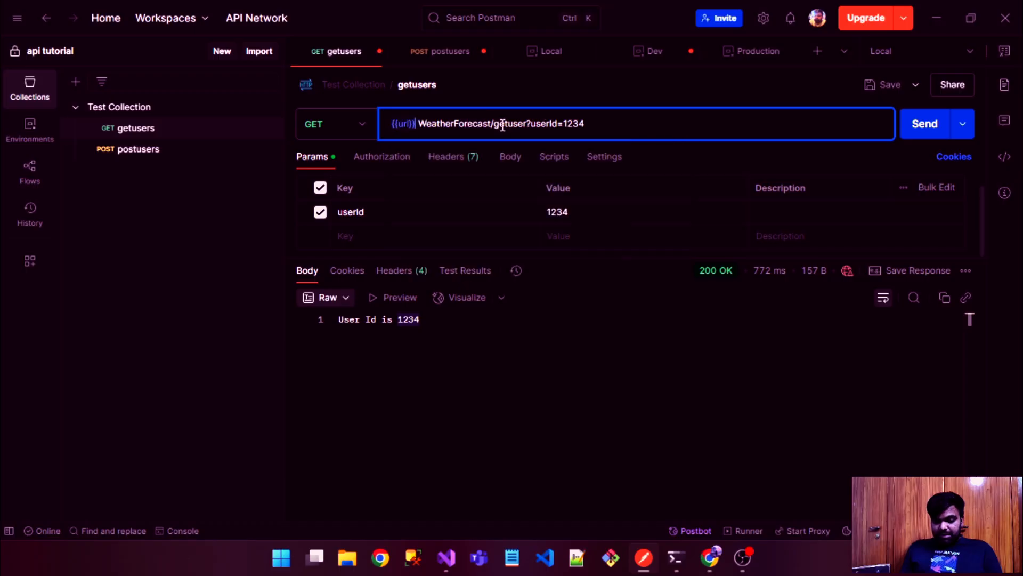
Save the getusers request, and send it to check its response body.
key(ctrl+s)
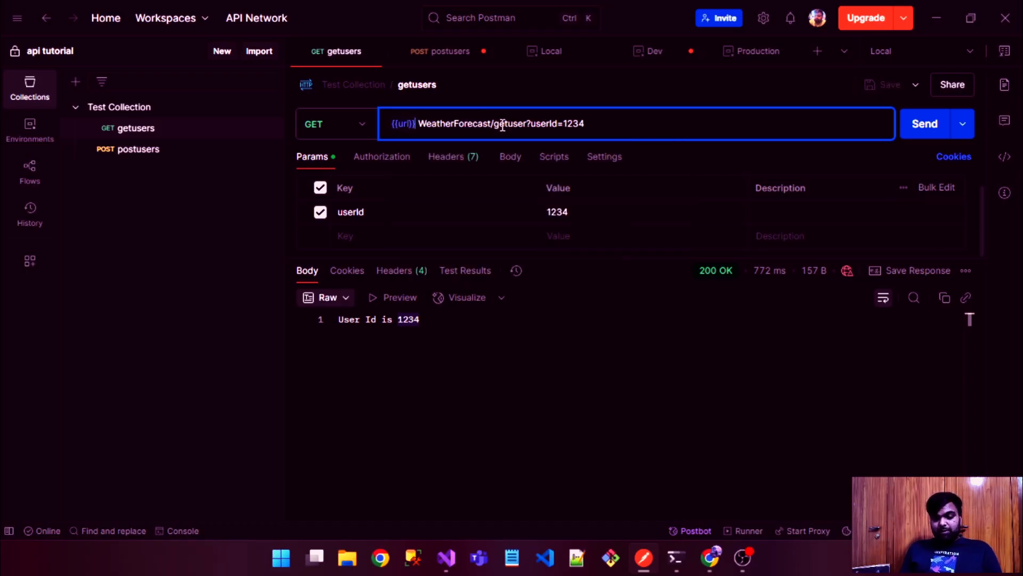
click(933, 138)
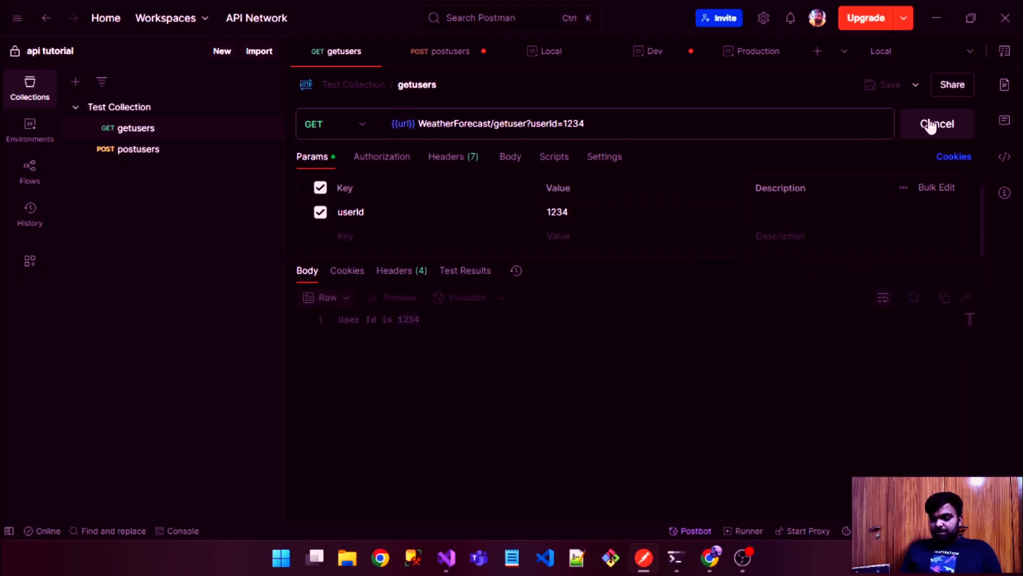
click(674, 323)
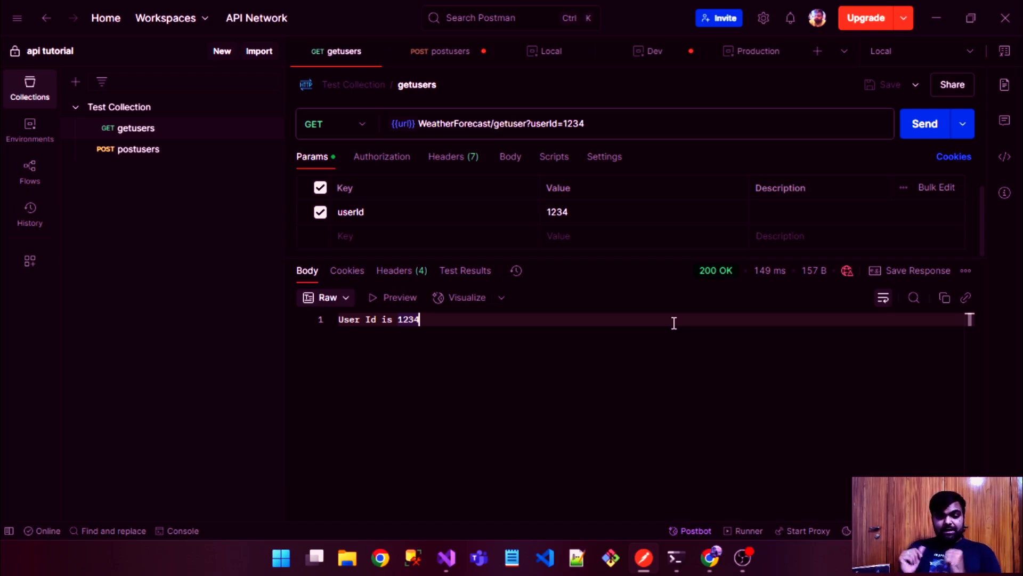
Add a default-type variable named token to the Local environment, without any value, and save the environment.
click(29, 137)
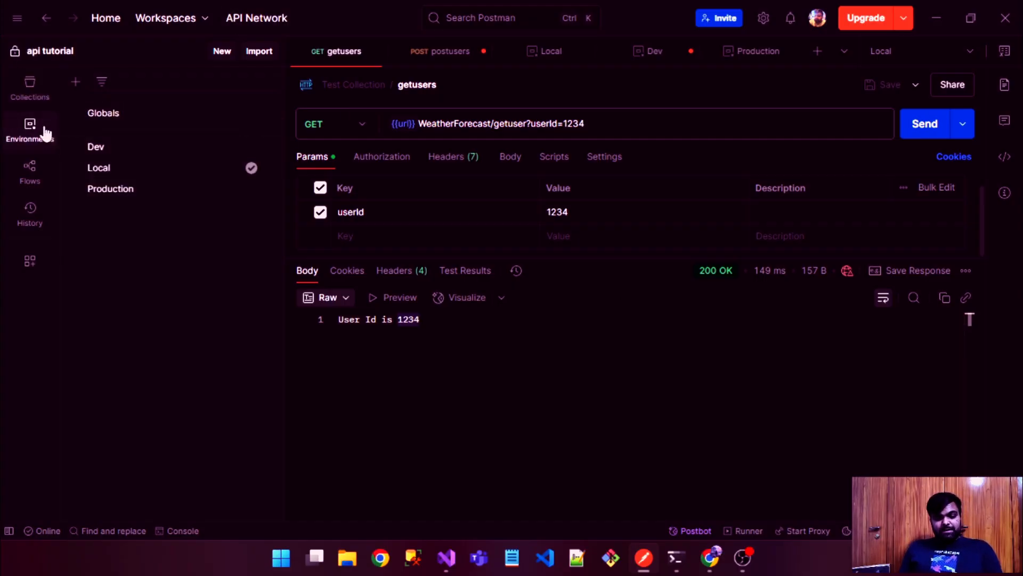
click(140, 176)
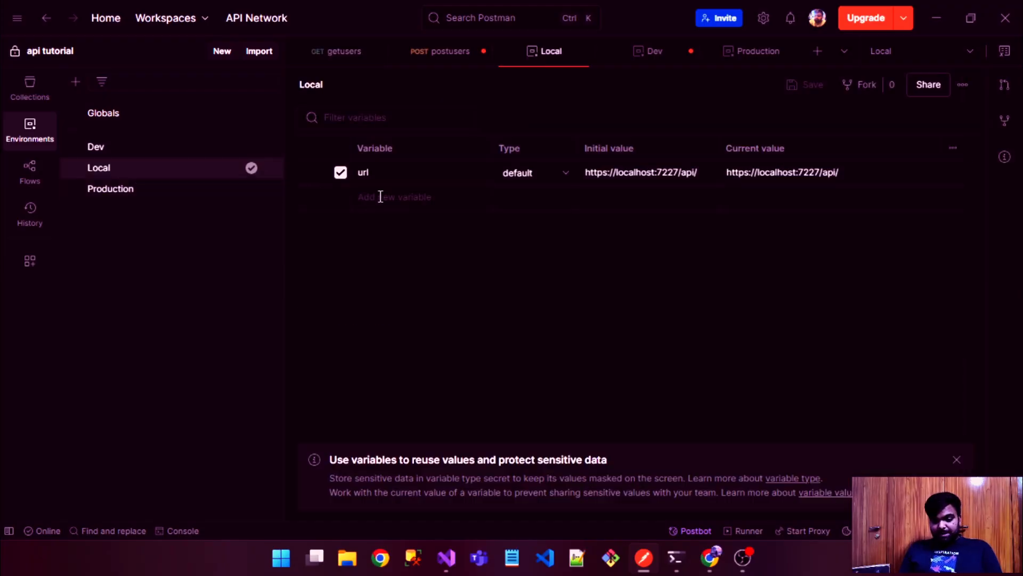
click(380, 197)
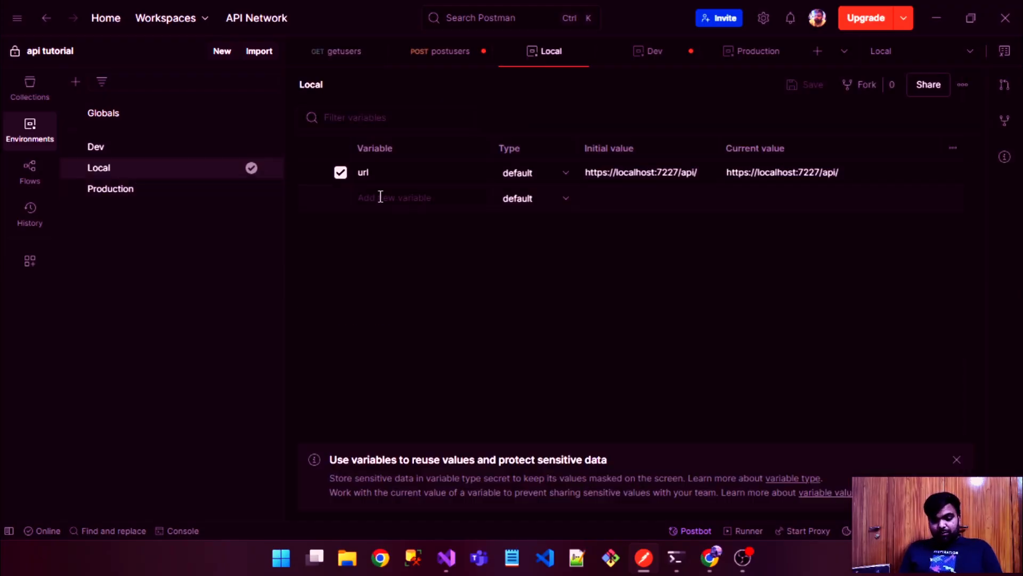
text(token)
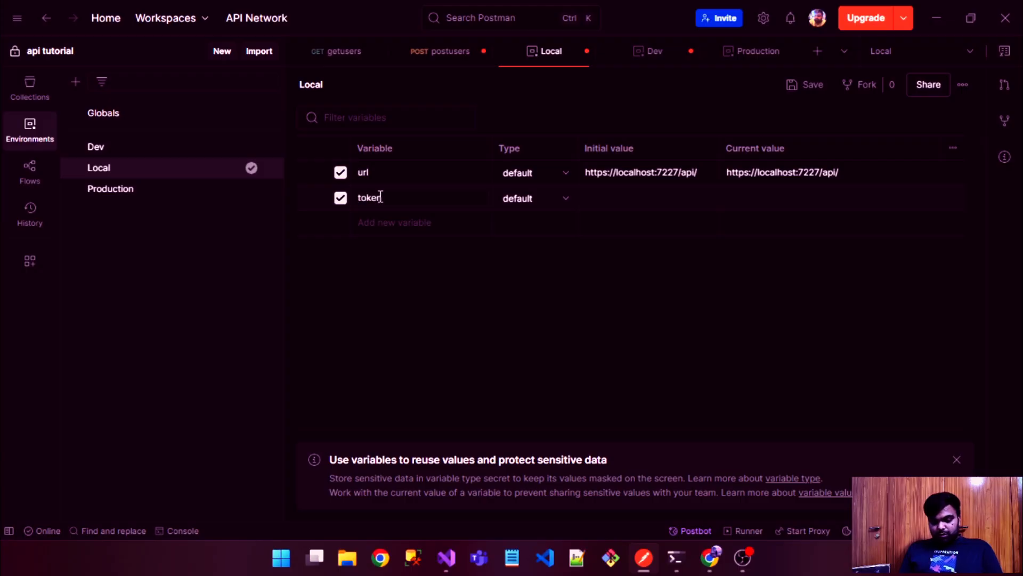
key(ctrl+s)
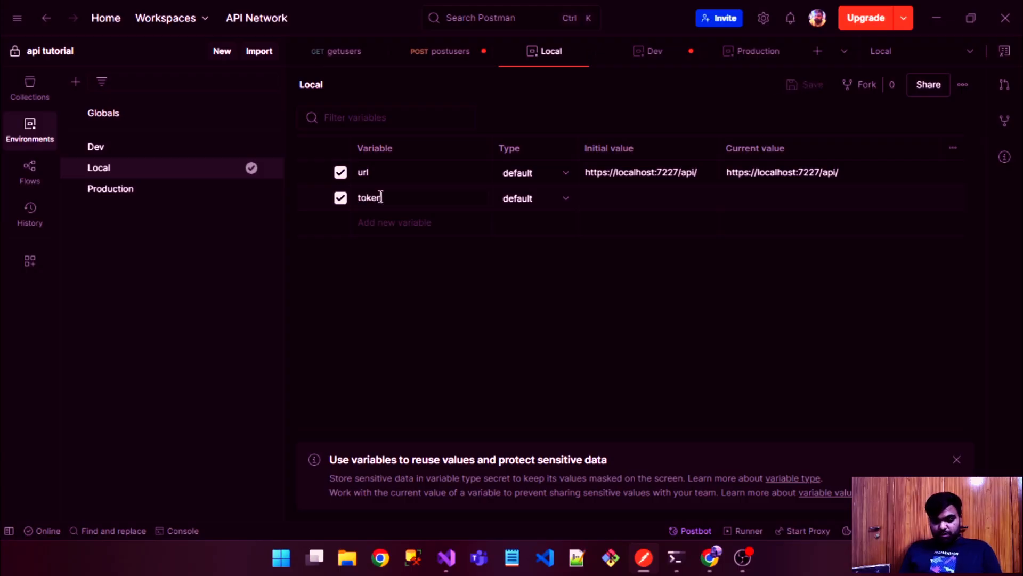
Add a default-type variable named token to the Dev environment, without any value, and save the environment.
click(230, 156)
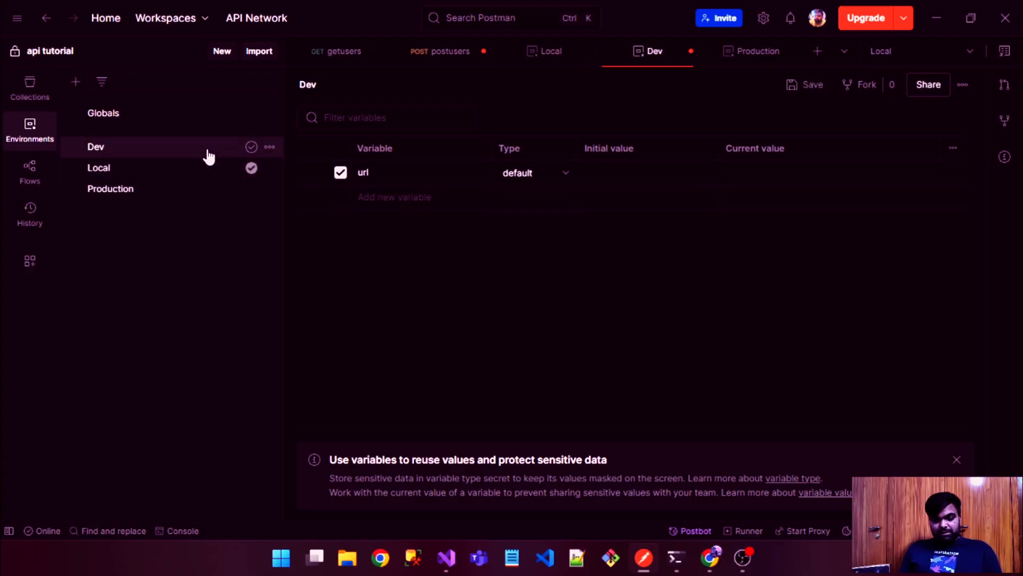
click(416, 197)
key(ctrl+v)
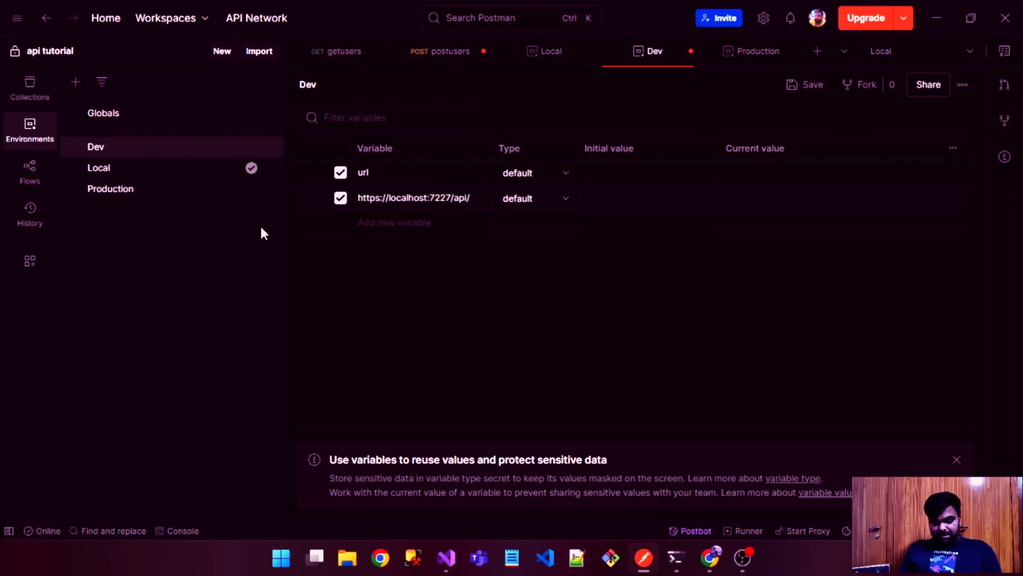
key(ctrl+z)
text(token)
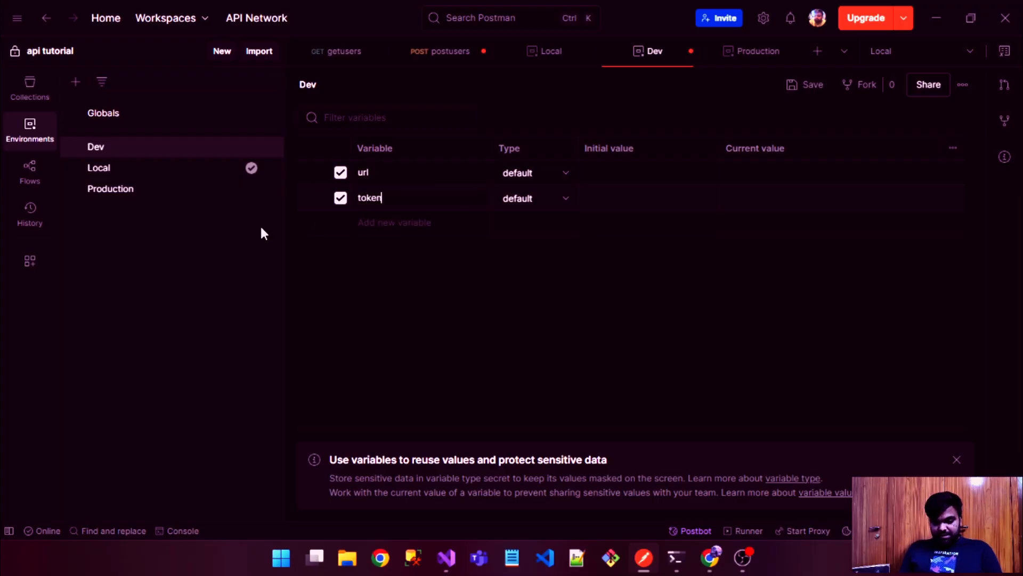
key(ctrl+s)
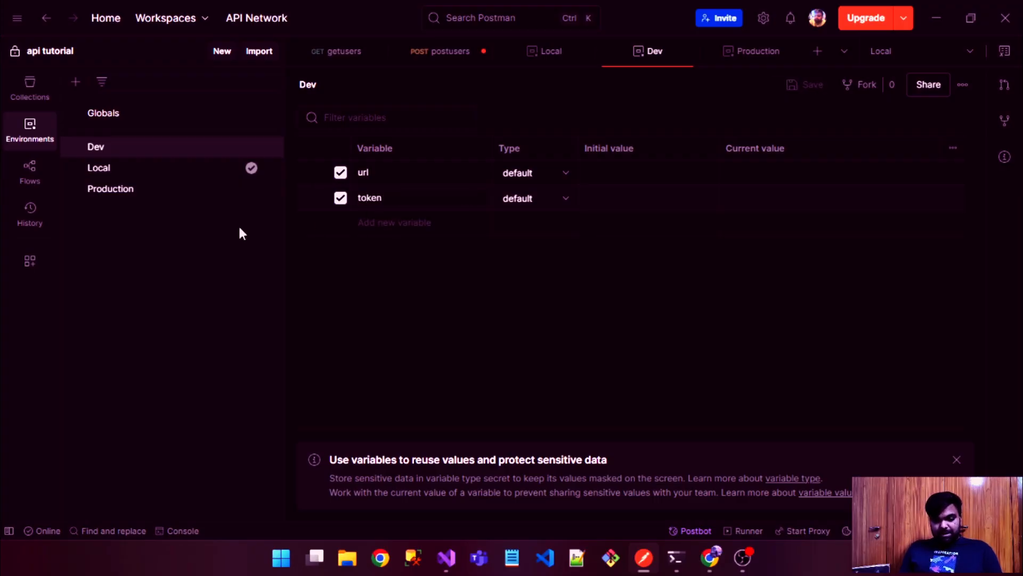
Add a default-type variable named token to the Production environment, without any value, and save the environment.
click(147, 195)
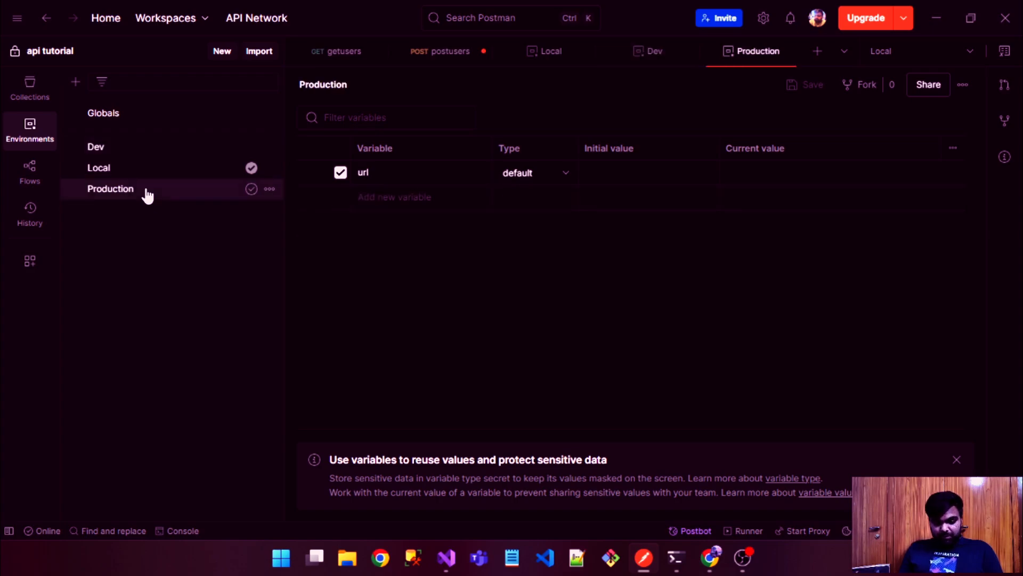
click(381, 197)
text(token)
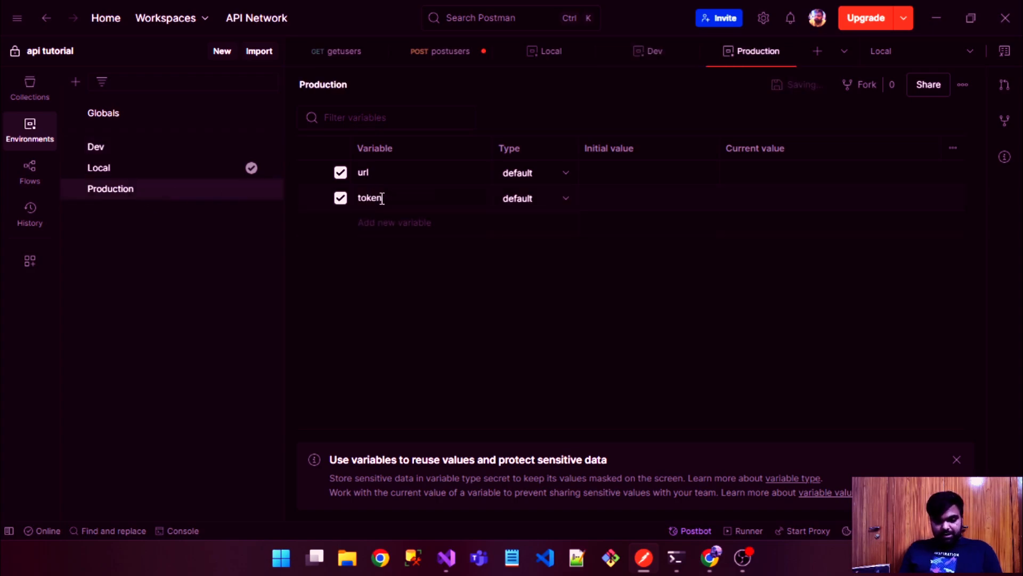
Set the postusers request's authorization type to Bearer Token, using the environment variable {{token}} as its token.
click(51, 102)
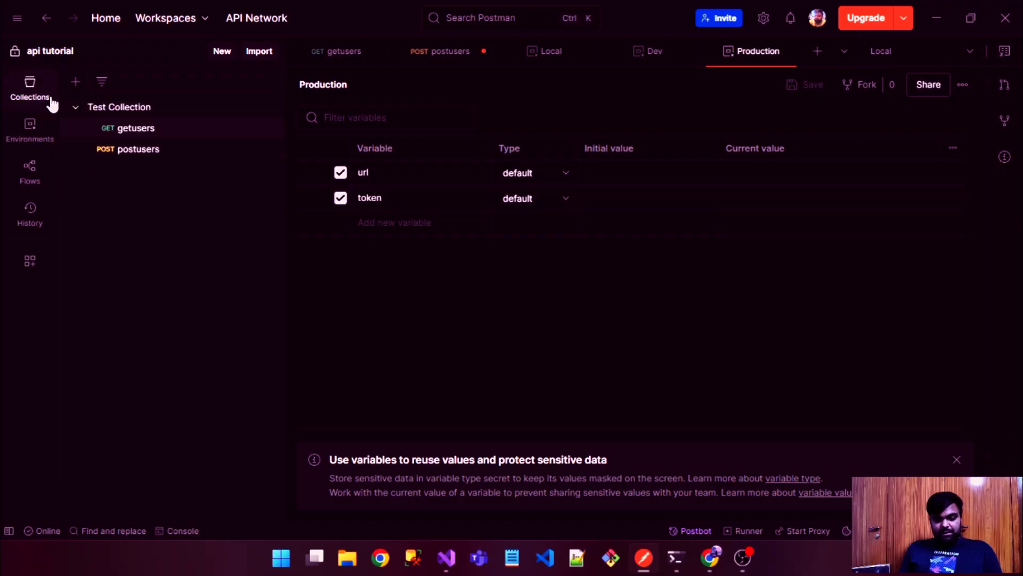
click(151, 151)
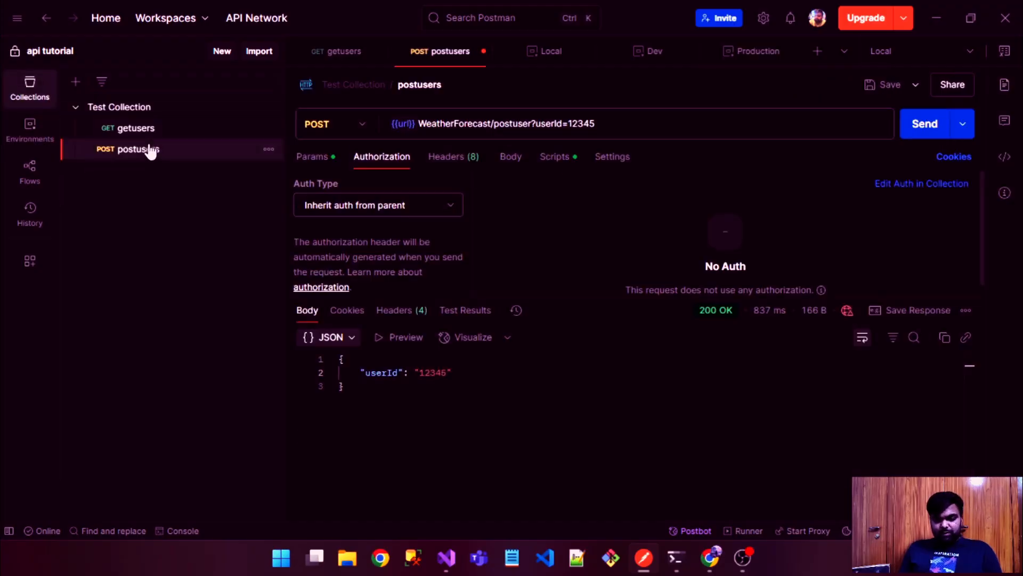
click(522, 374)
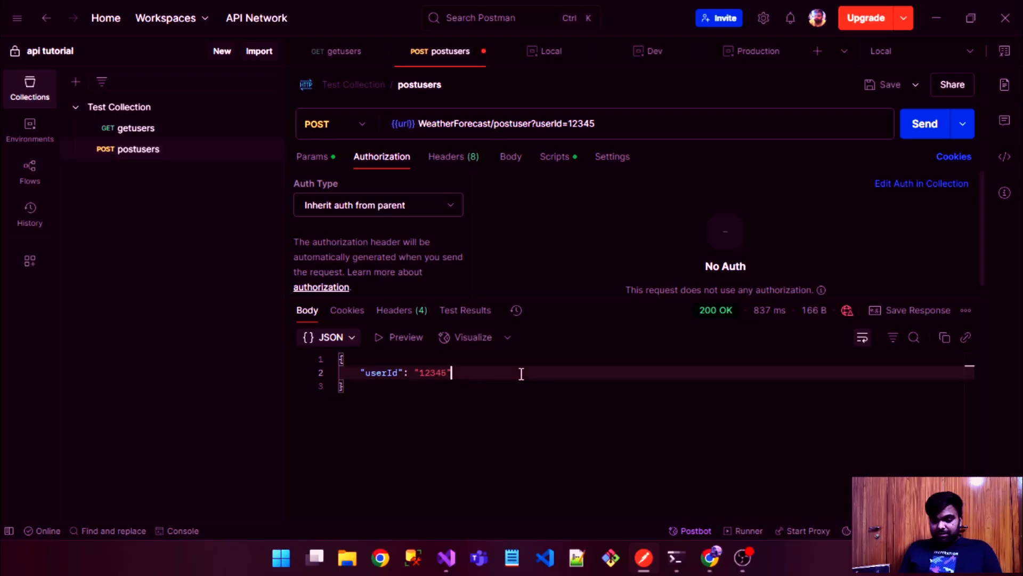
click(404, 206)
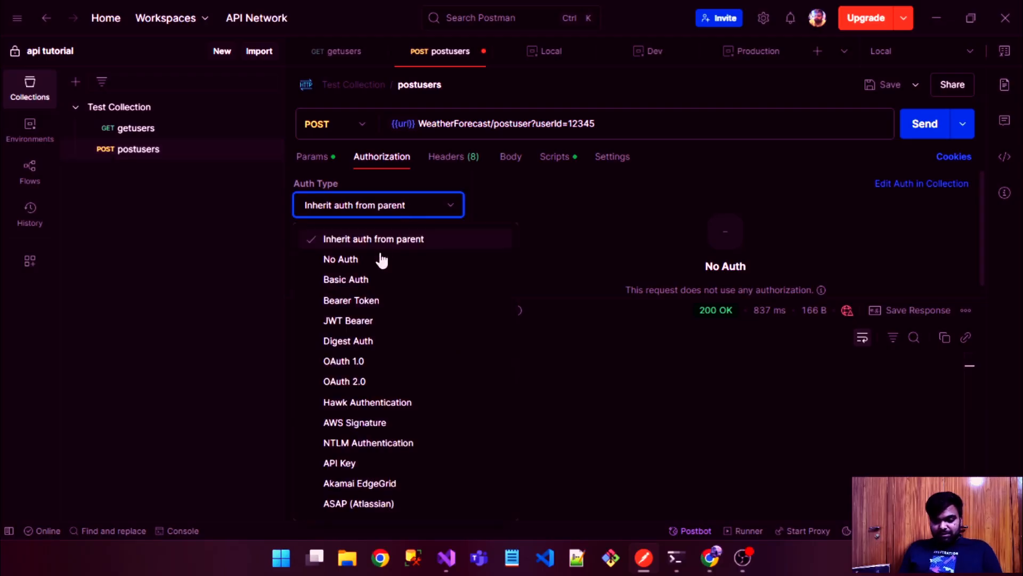
click(376, 301)
click(758, 202)
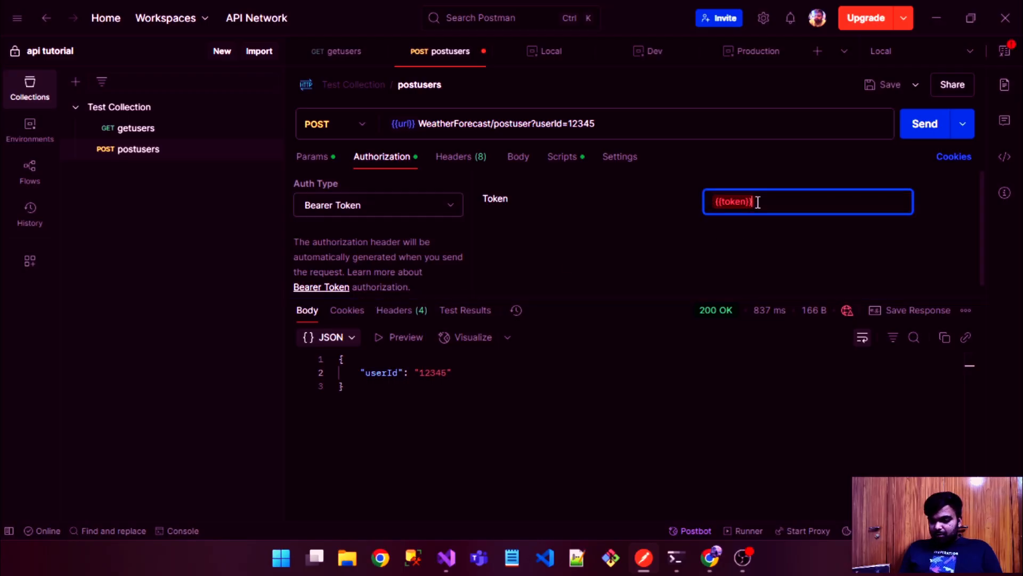
key(BackSpace)
key(BackSpace)
key(BackSpace)
key(BackSpace)
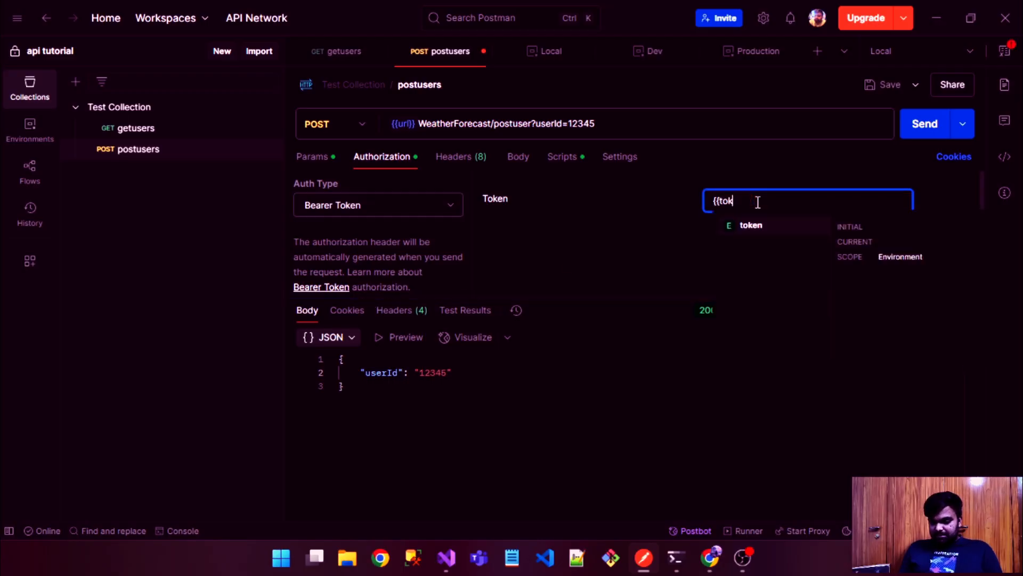
key(BackSpace)
key(BackSpace)
key(BackSpace)
key(BackSpace)
key(BackSpace)
text({{to)
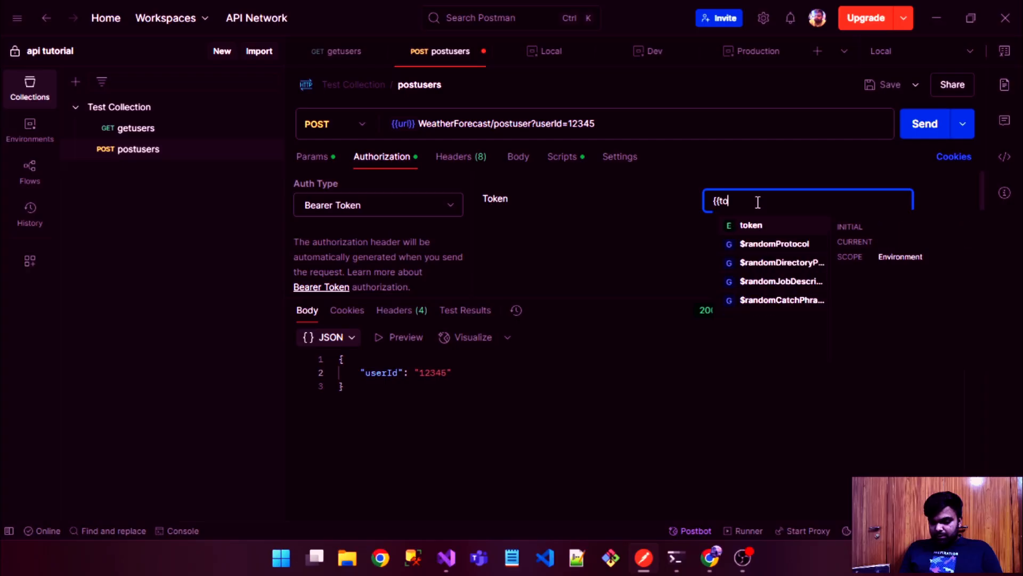
key(Return)
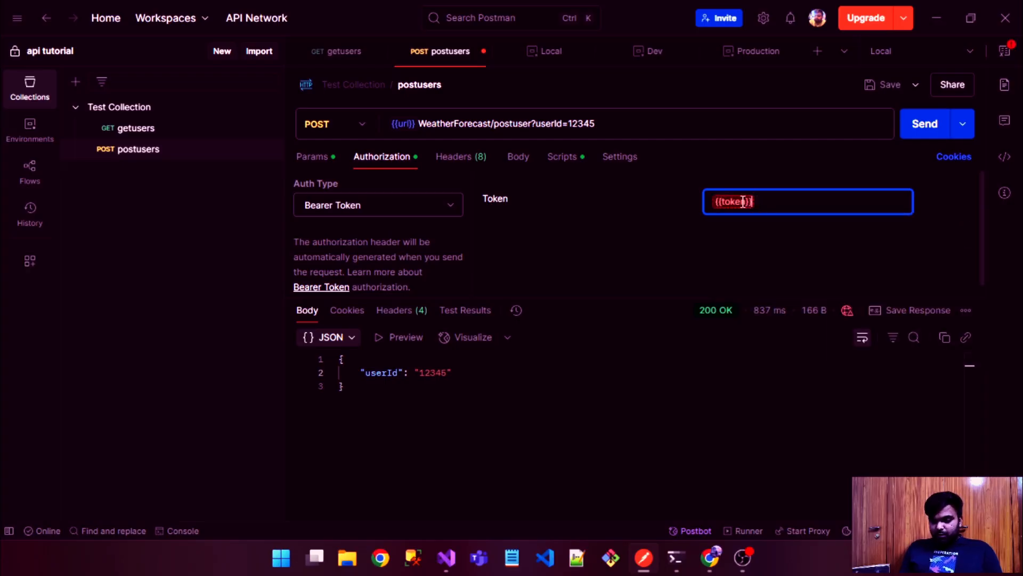
Enter a sample token value for the {{token}} variable from the postusers authorization settings, and save the request.
mouse_move(743, 201)
click(751, 237)
text(djslfjslfjsf)
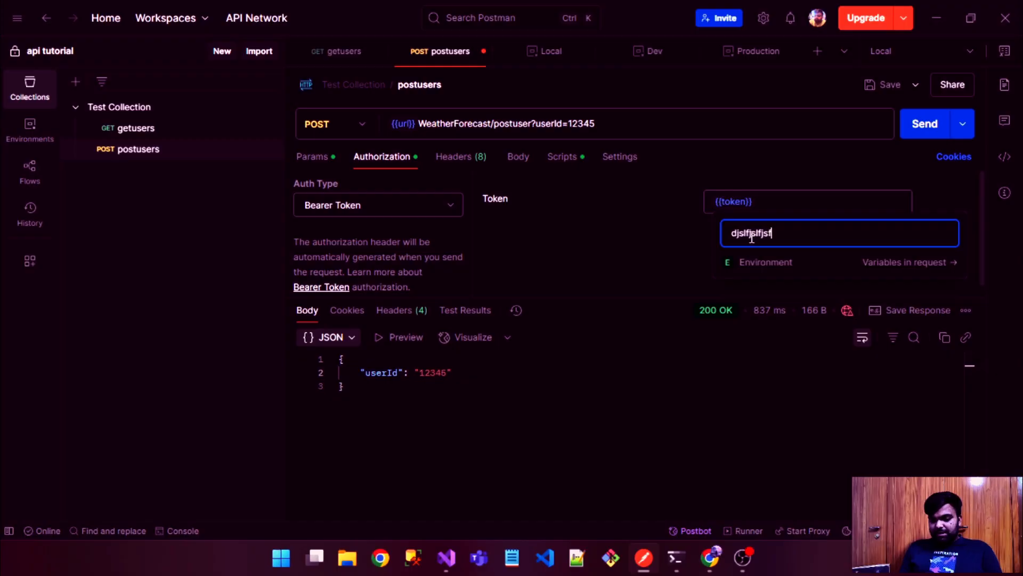
click(675, 238)
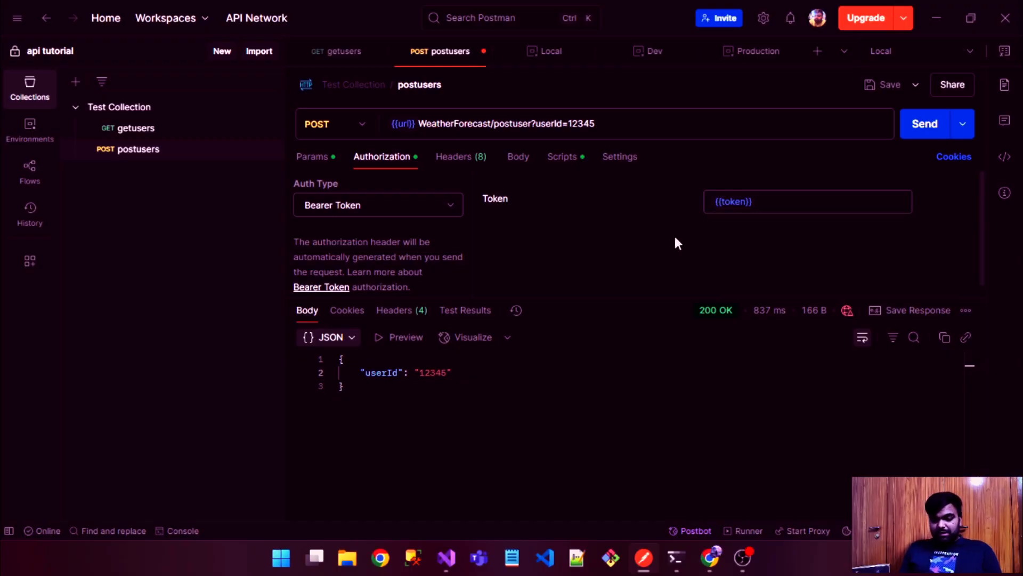
key(ctrl+s)
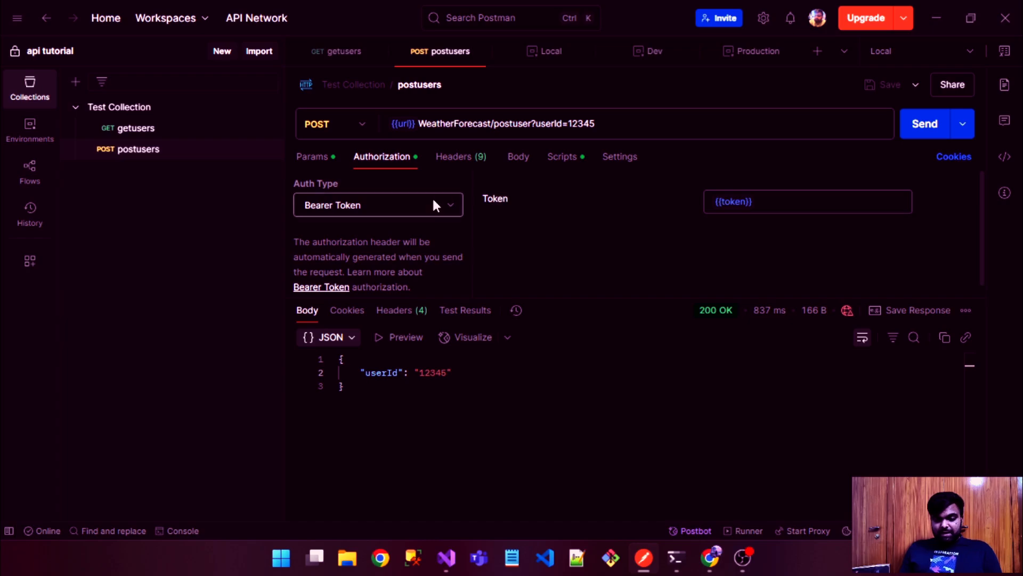
Set the postusers request's authorization type to No Auth and save the request.
click(431, 202)
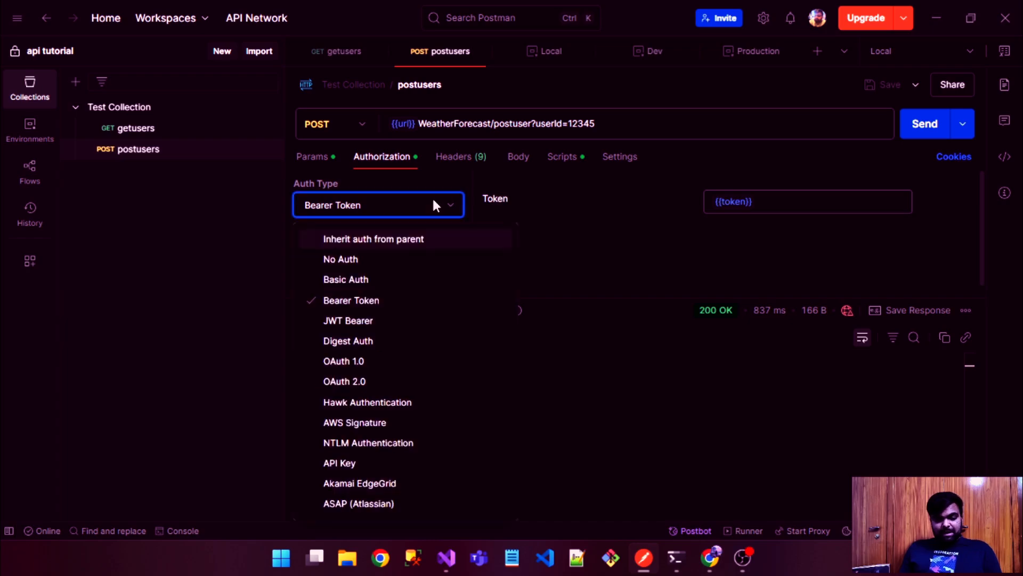
click(411, 268)
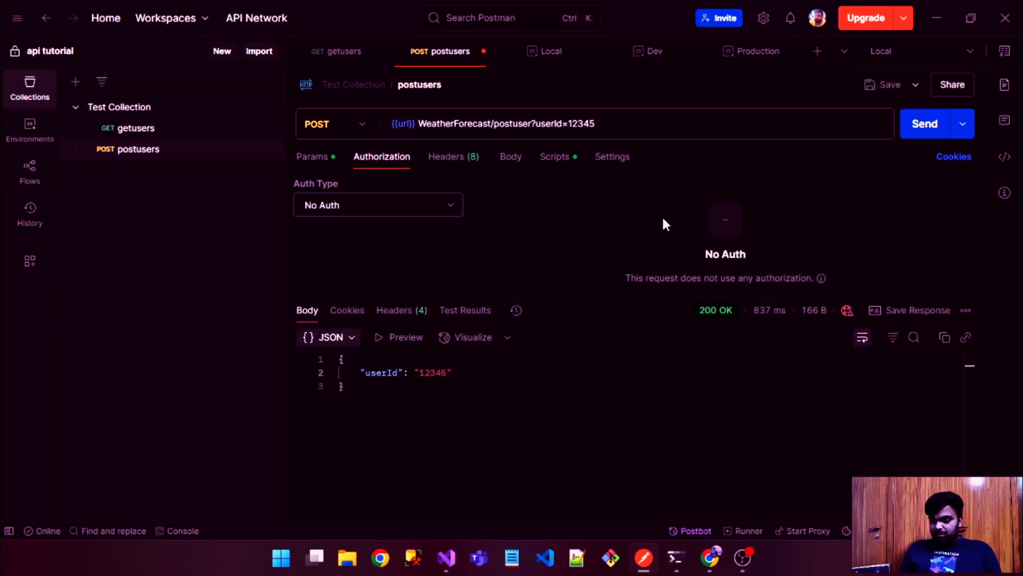
key(ctrl+s)
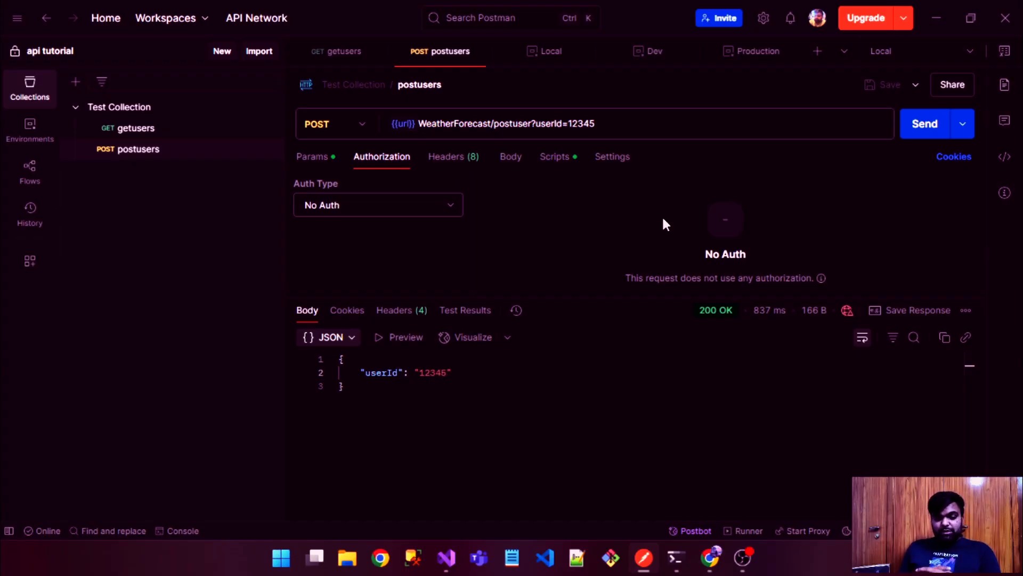
click(896, 54)
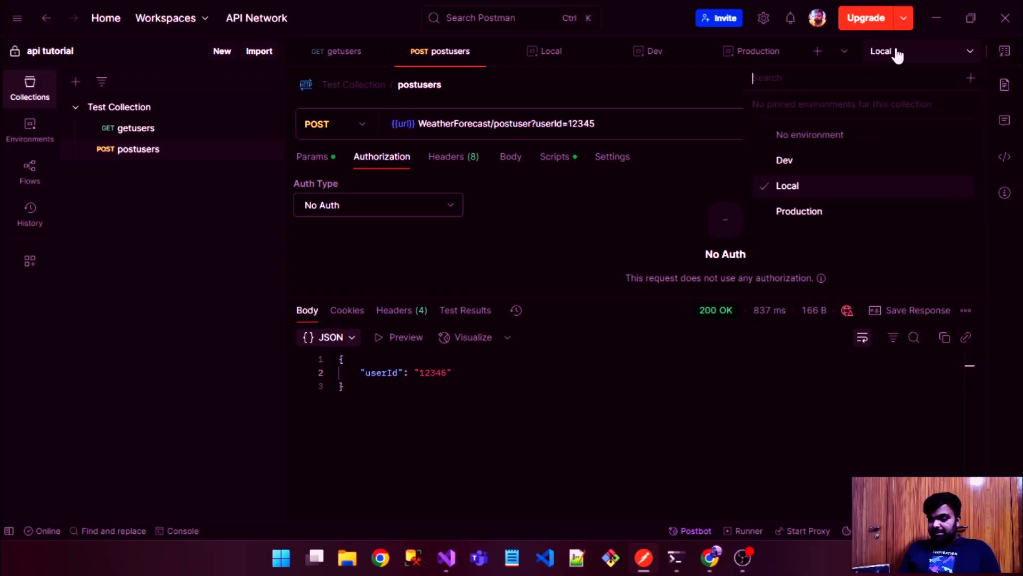
click(864, 162)
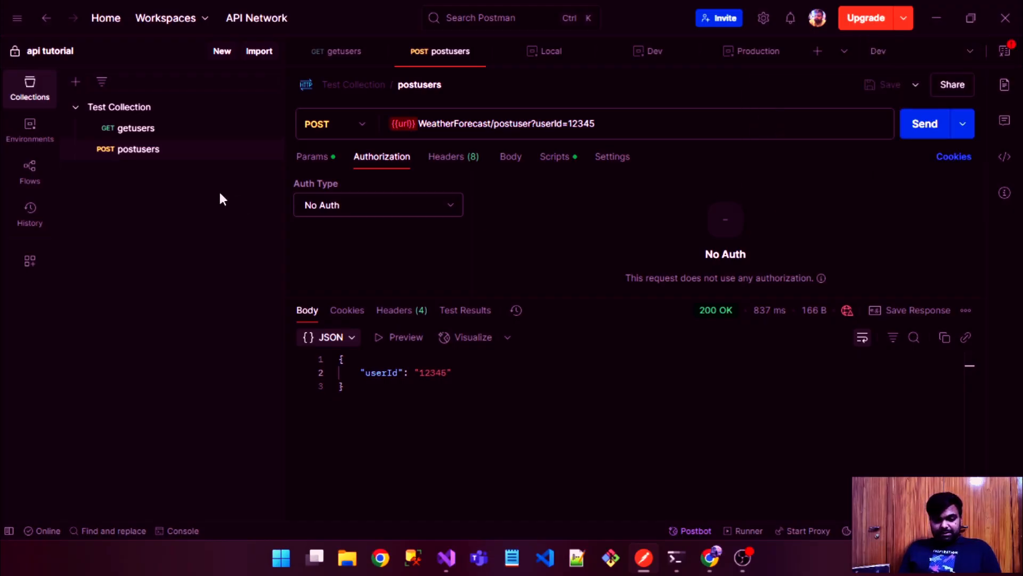
click(37, 135)
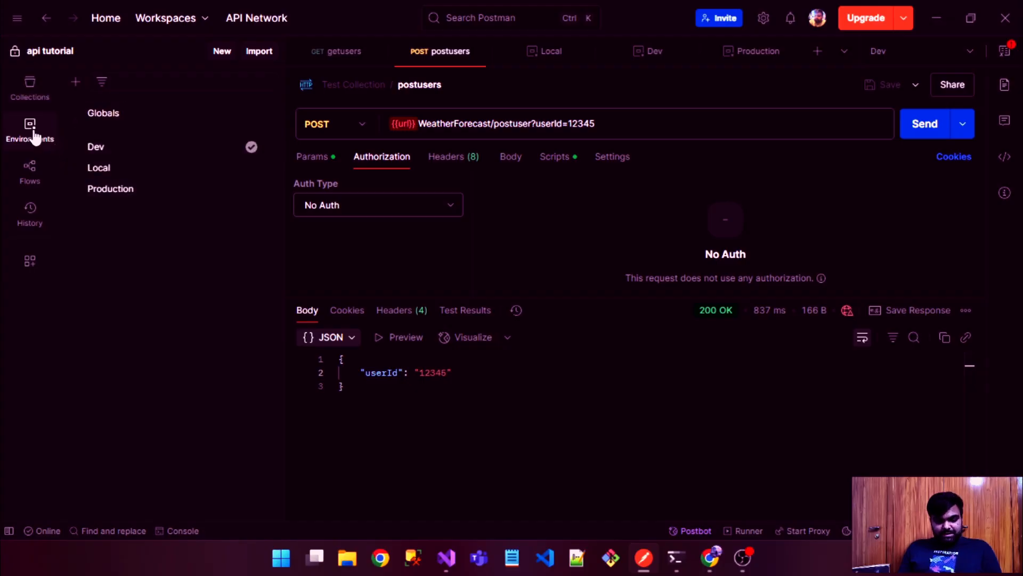
click(171, 155)
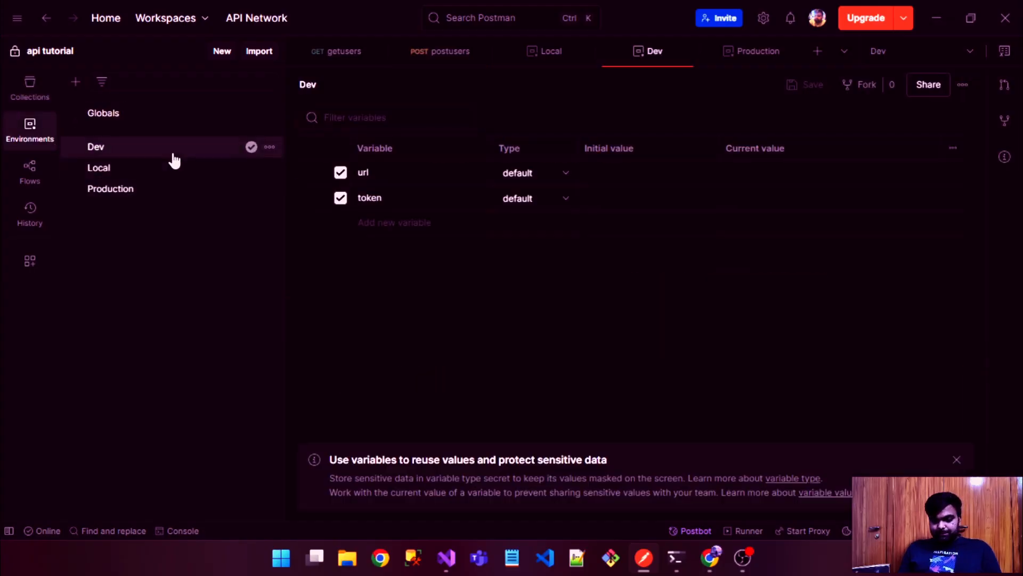
click(587, 175)
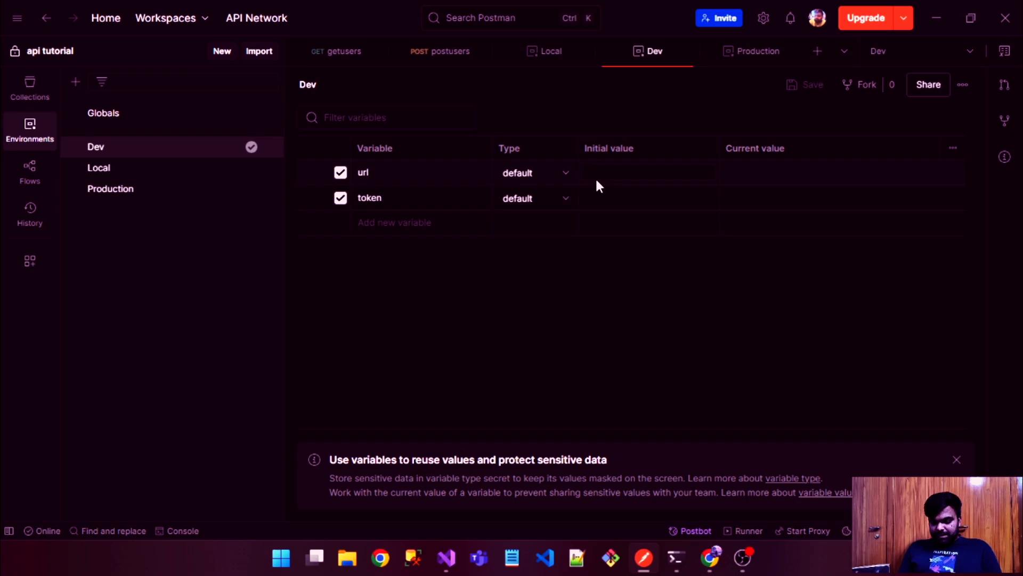
text(https:)
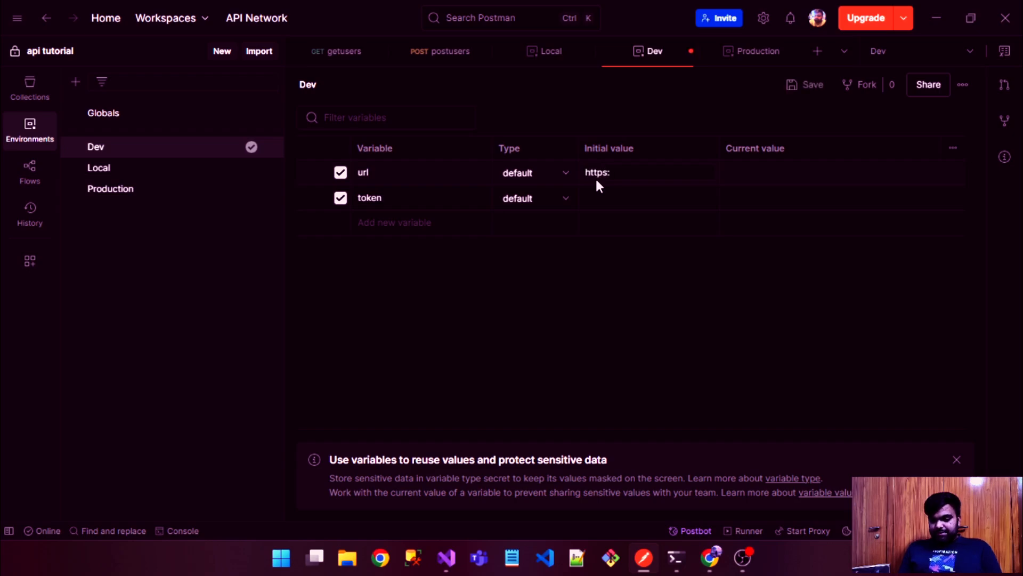
text(//dev.)
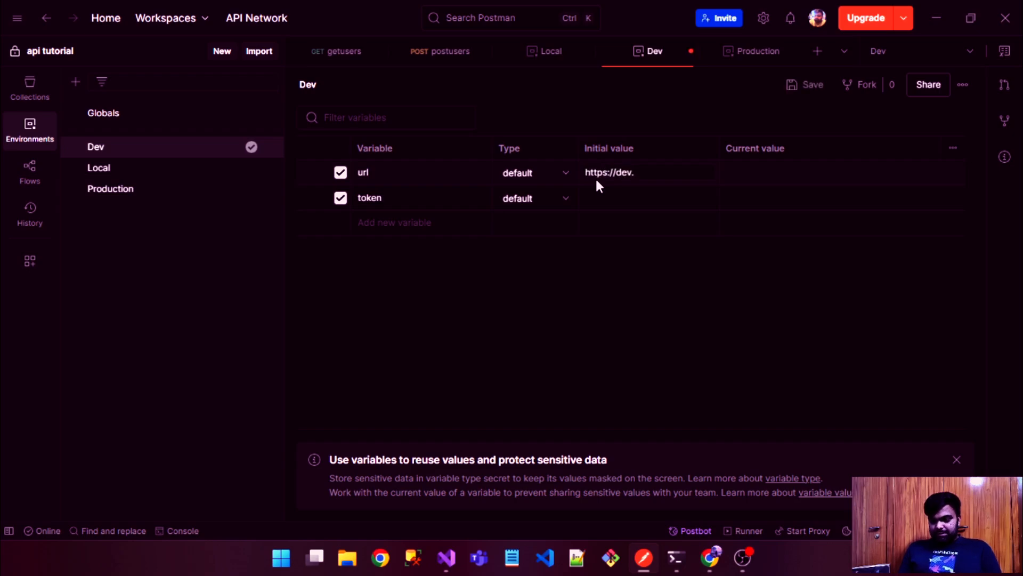
text(example.co)
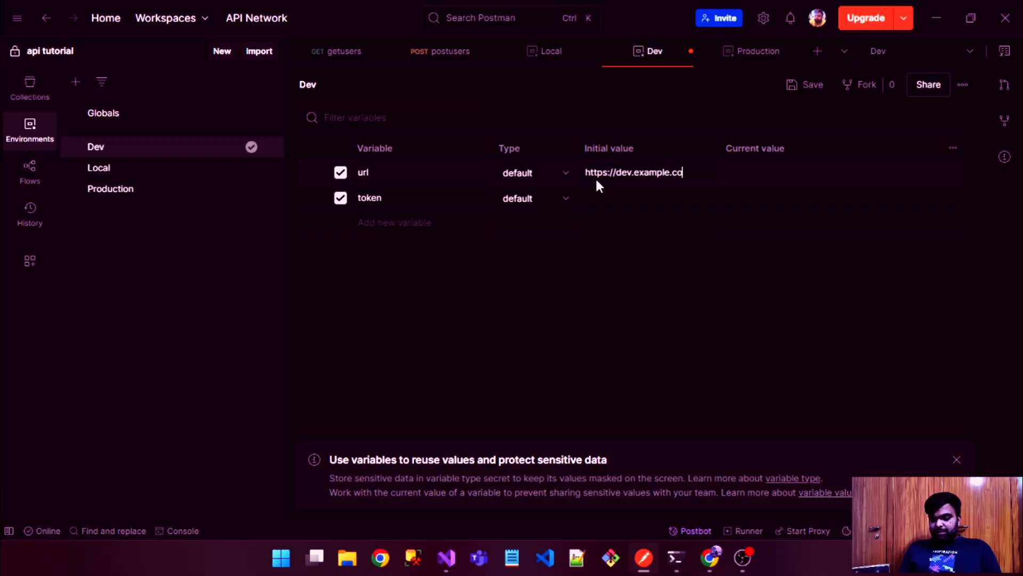
text(m/api/)
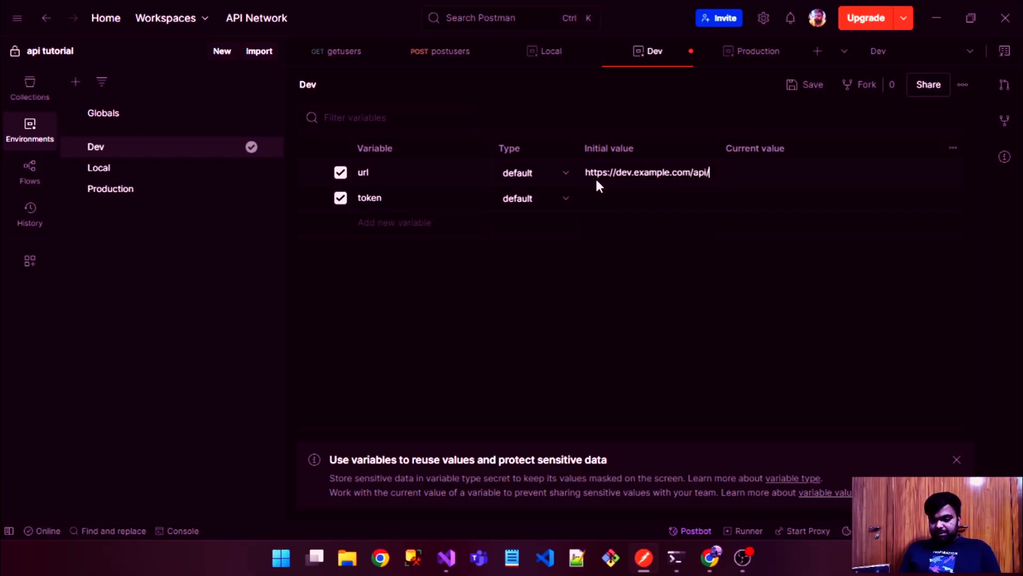
Copy the Dev url variable's initial value into its current value and save the environment.
key(ctrl+a)
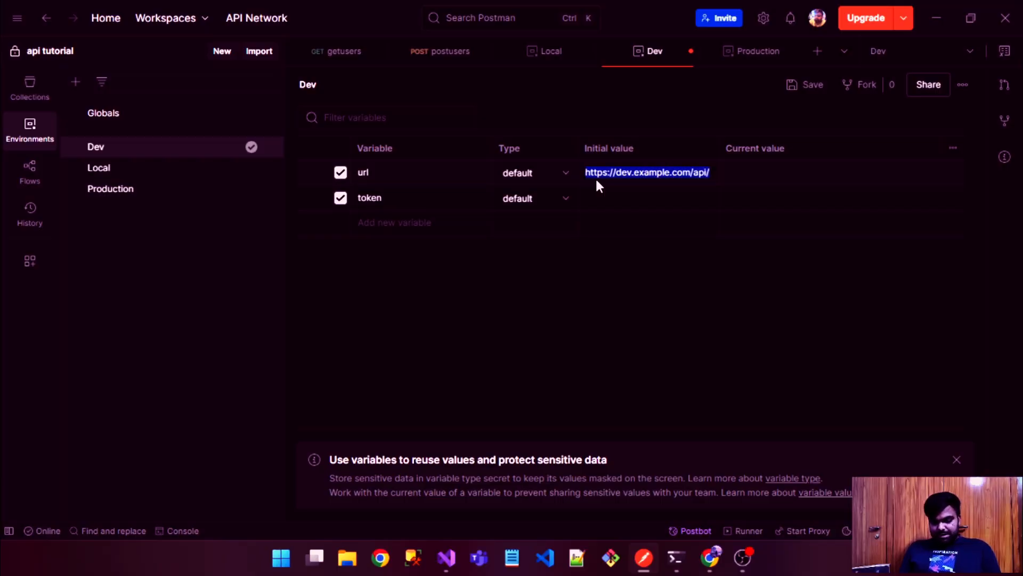
key(ctrl+c)
click(769, 168)
key(ctrl+v)
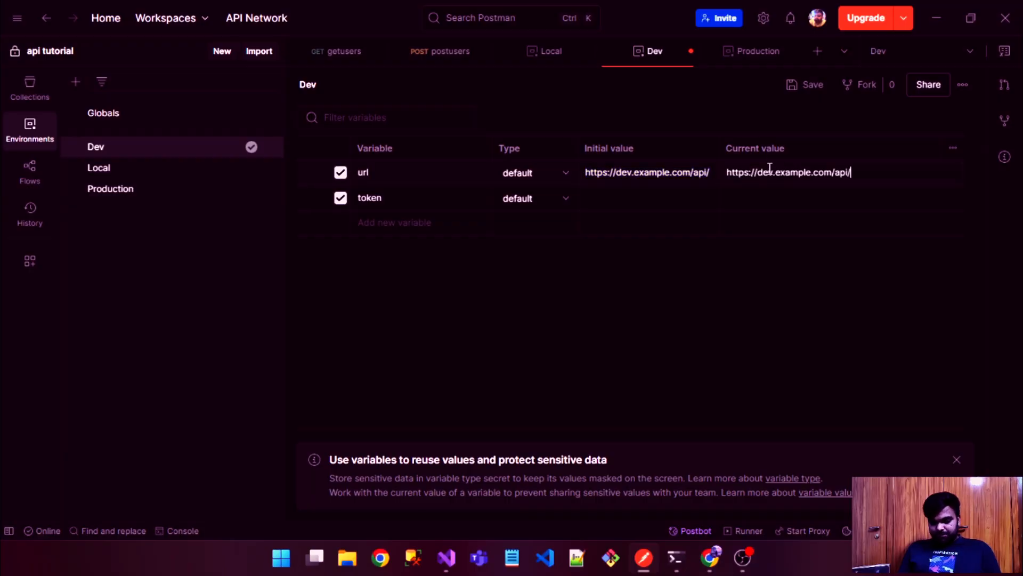
key(ctrl+s)
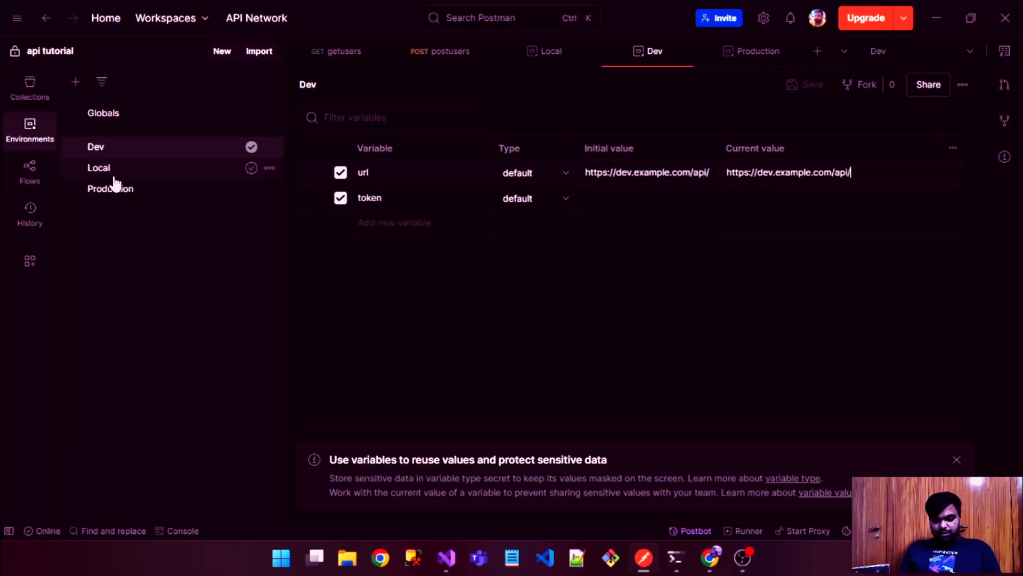
click(116, 191)
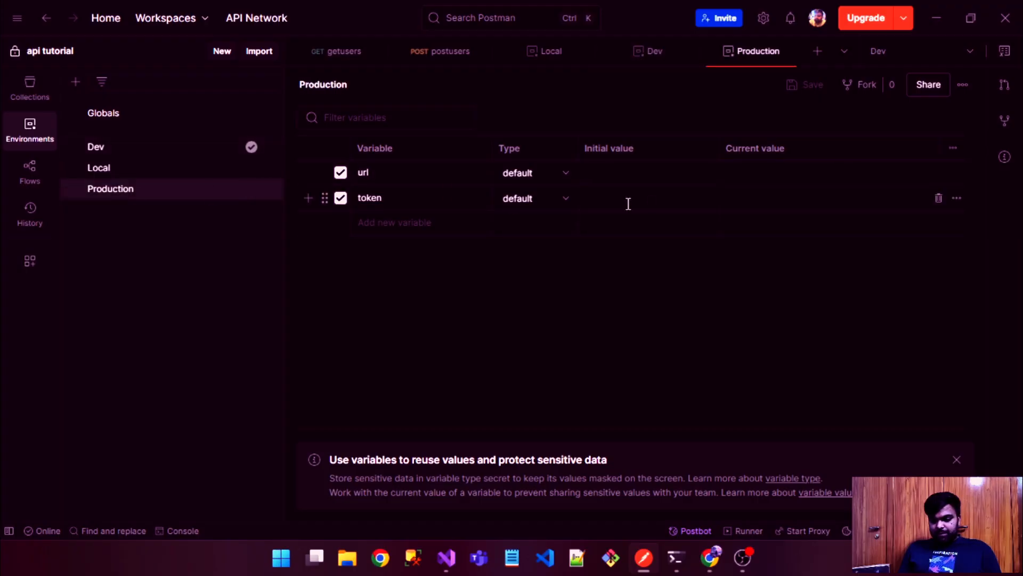
click(670, 181)
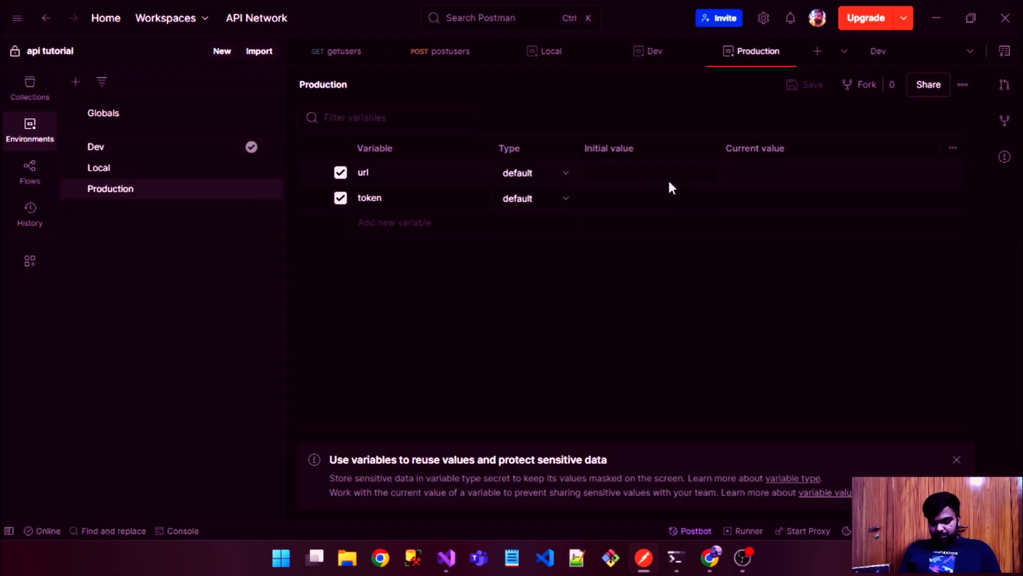
key(ctrl+v)
click(781, 173)
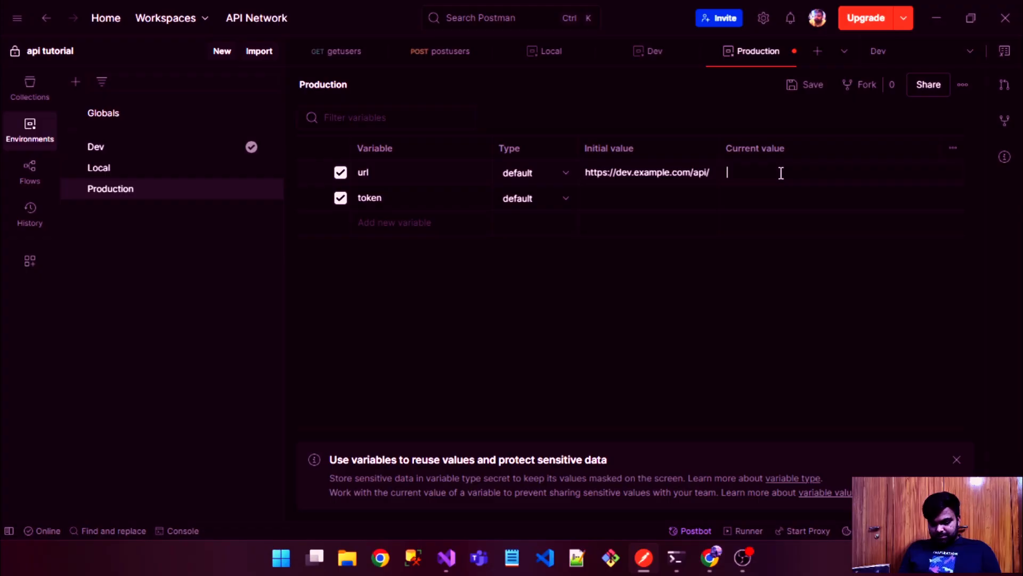
key(ctrl+v)
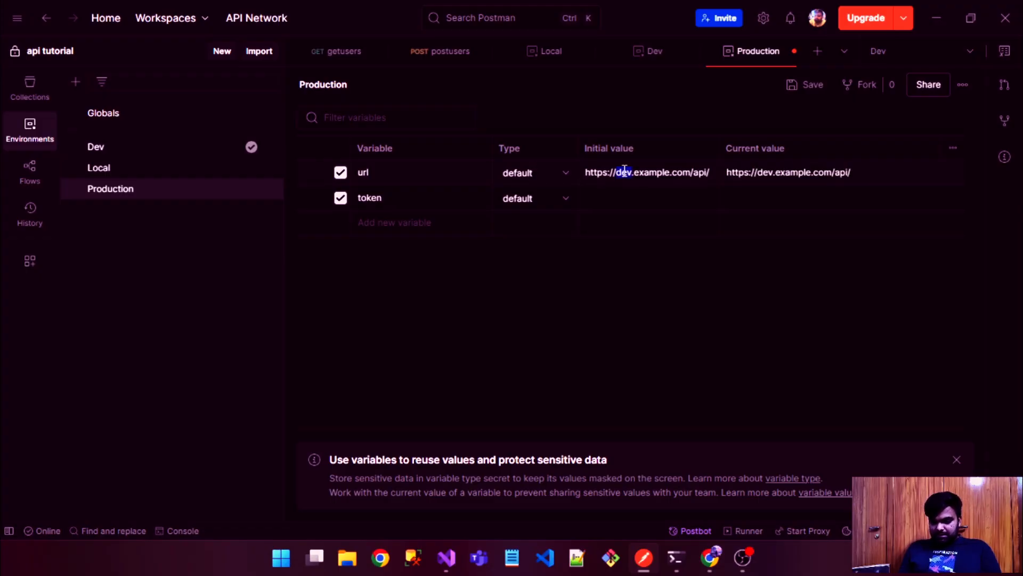
Replace dev with live in both the initial and current value of the Production url variable, and save the environment.
text(live)
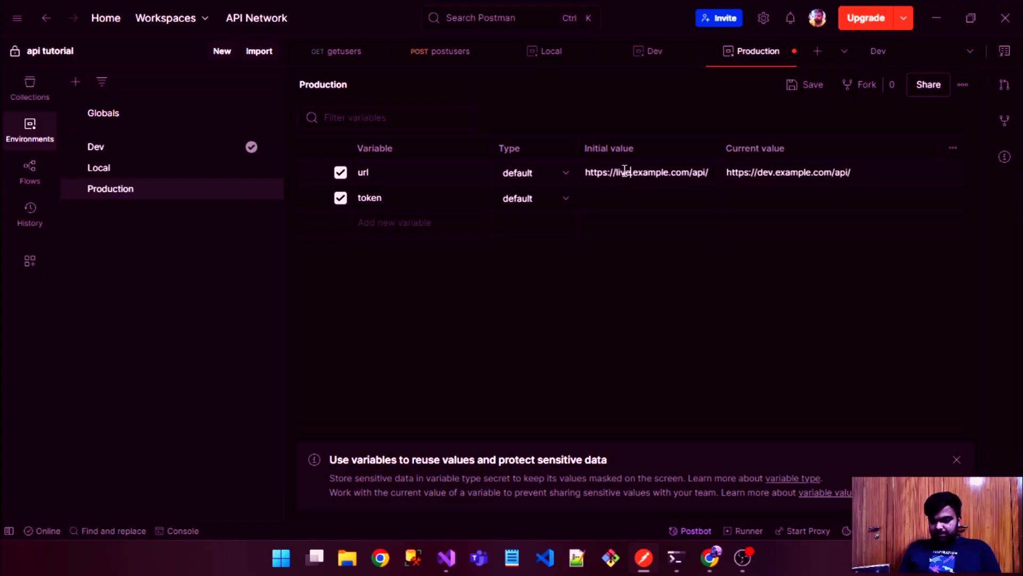
double_click(765, 171)
text(l)
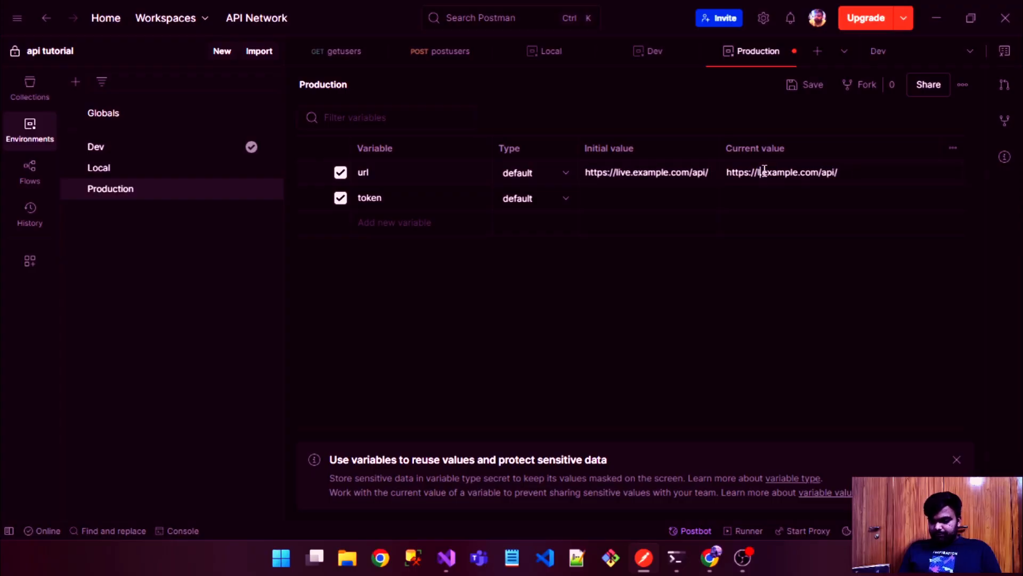
text(ive.)
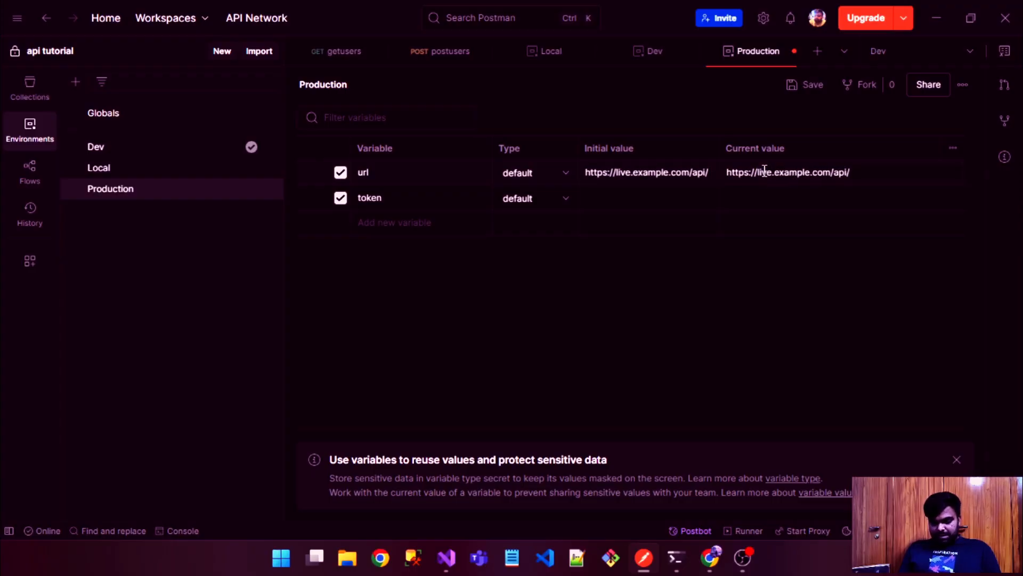
key(ctrl+s)
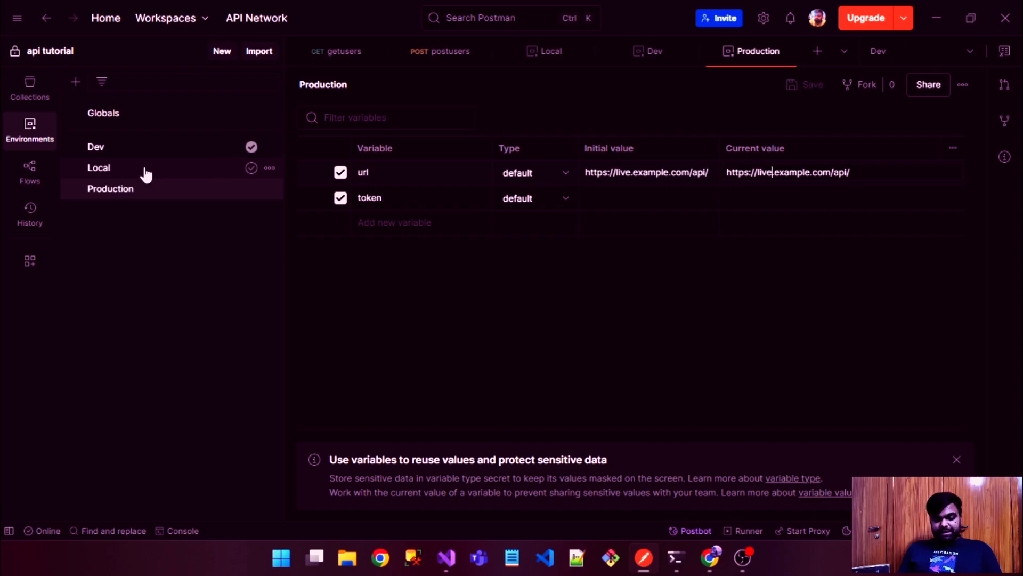
Open the postusers request from Test Collection and make Local the active environment.
click(30, 86)
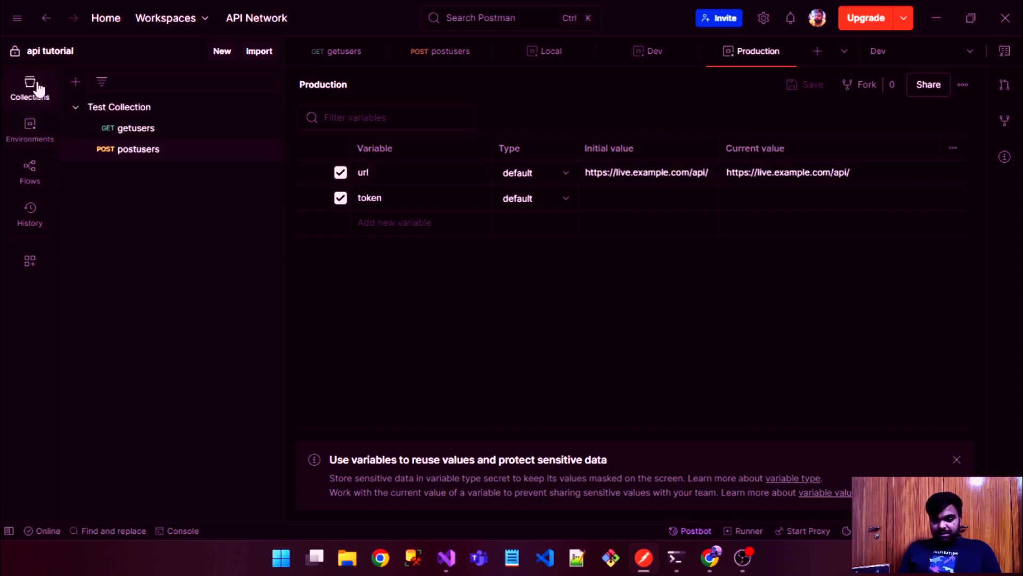
click(175, 152)
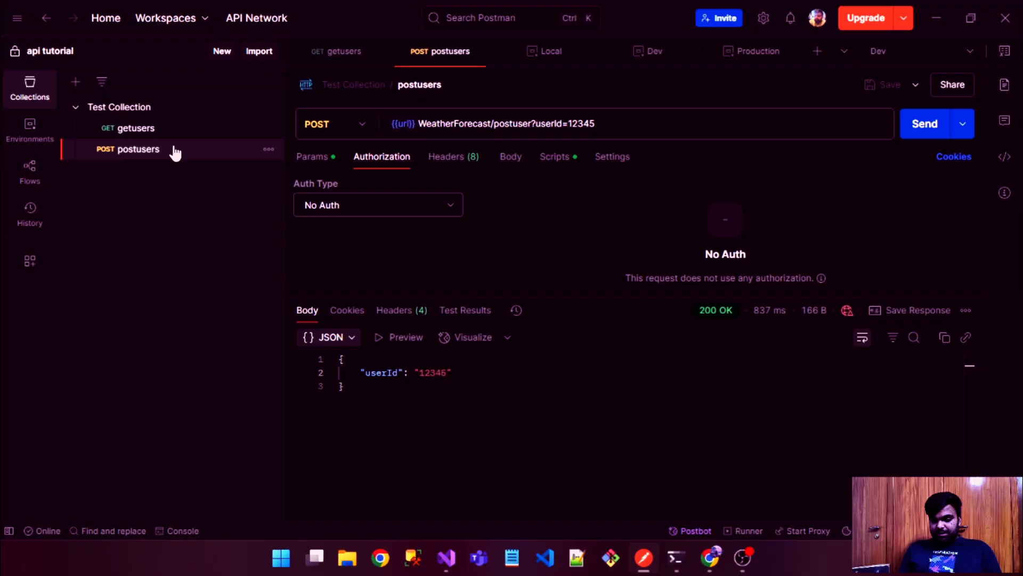
click(911, 60)
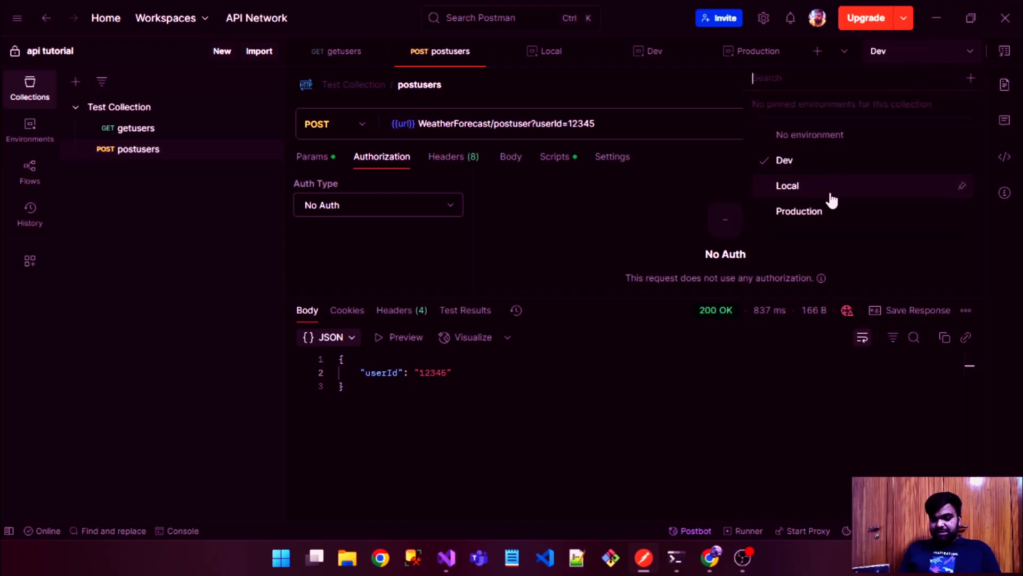
click(788, 185)
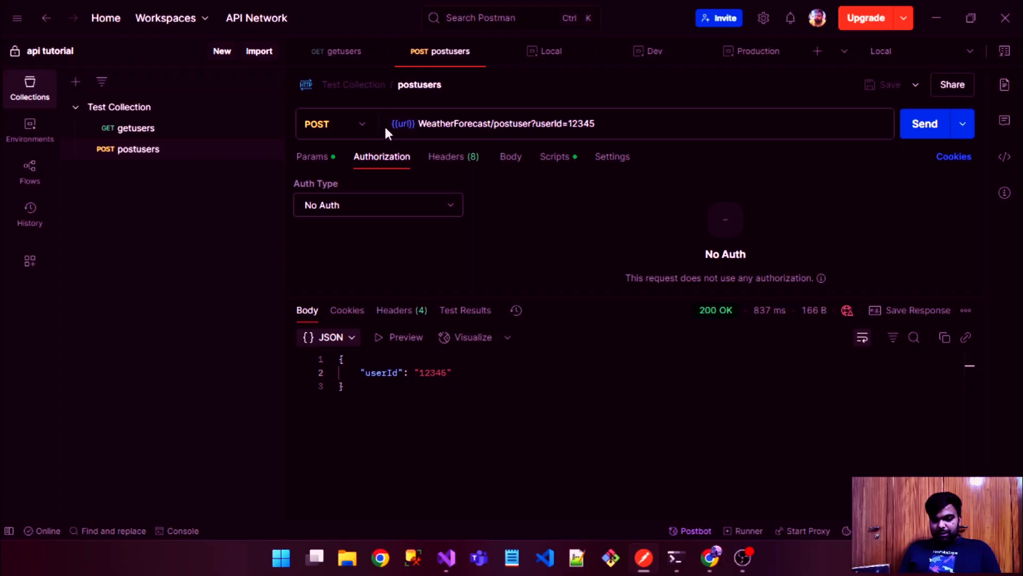
Make Production the active environment and inspect the value behind the {{url}} variable in the postusers request address.
click(934, 63)
key(Escape)
mouse_move(413, 128)
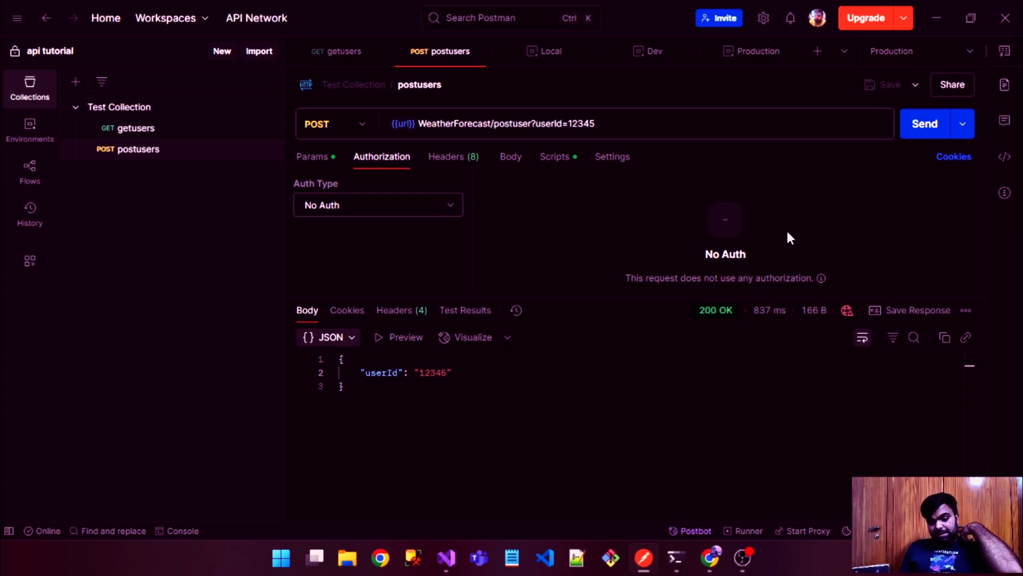
Generate the cURL code snippet of the postusers request, copy it and close the snippet view.
click(513, 154)
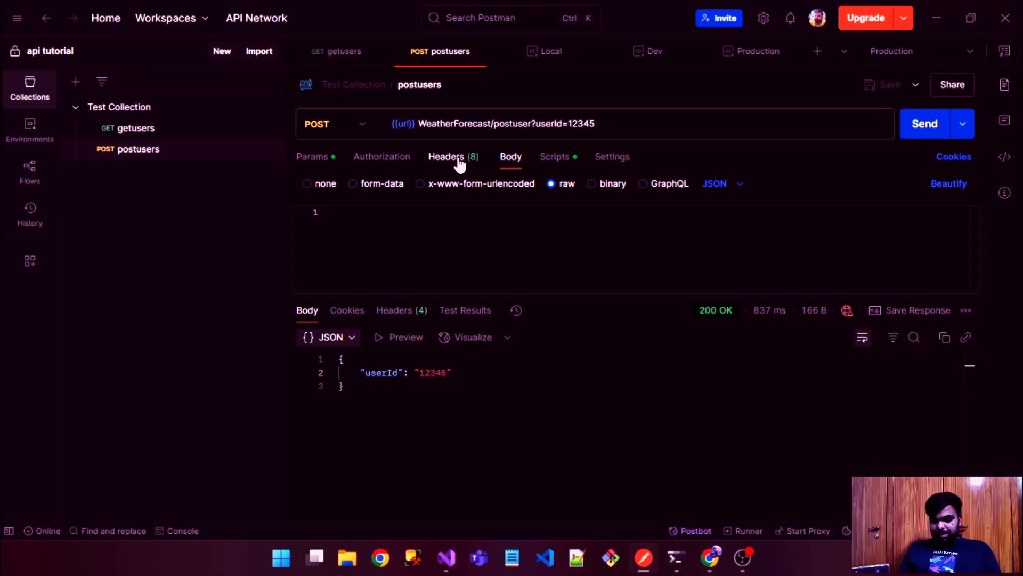
click(1005, 160)
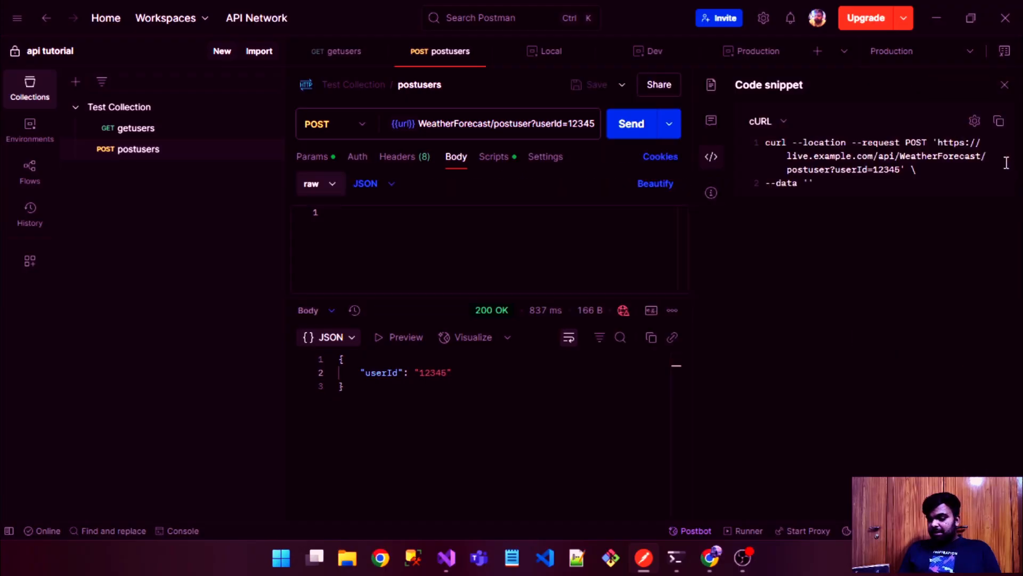
click(1004, 128)
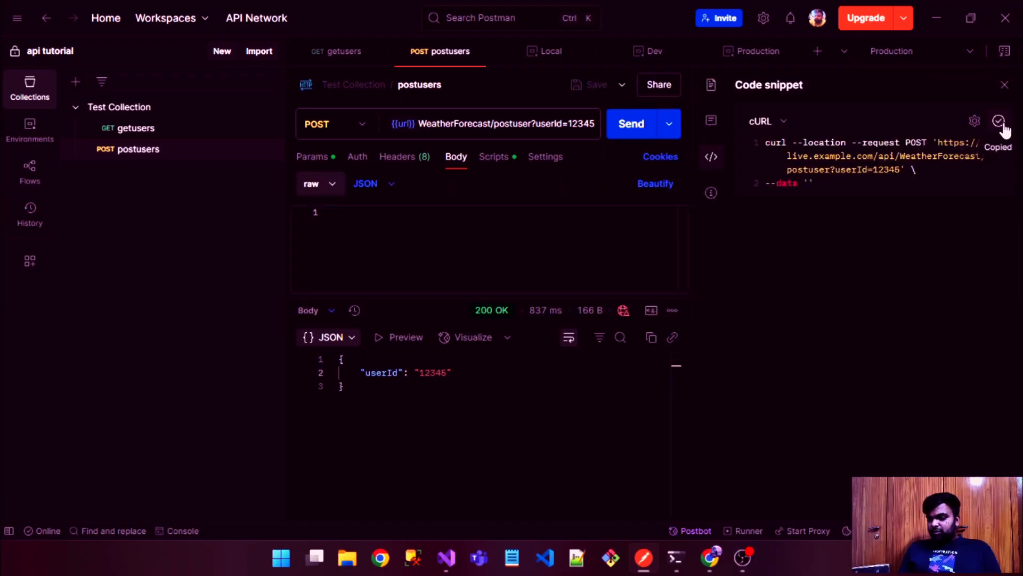
click(1005, 85)
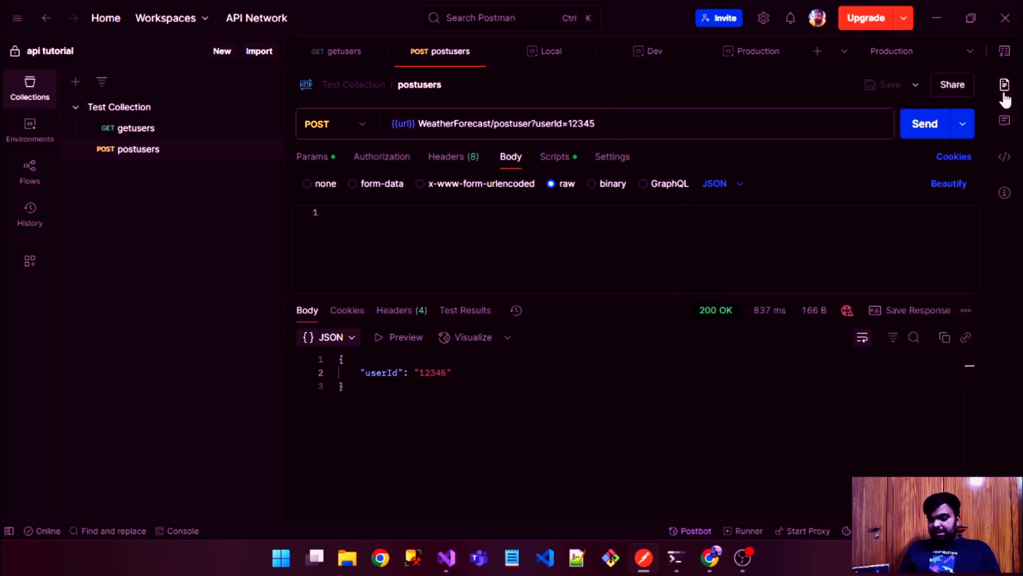
click(1004, 157)
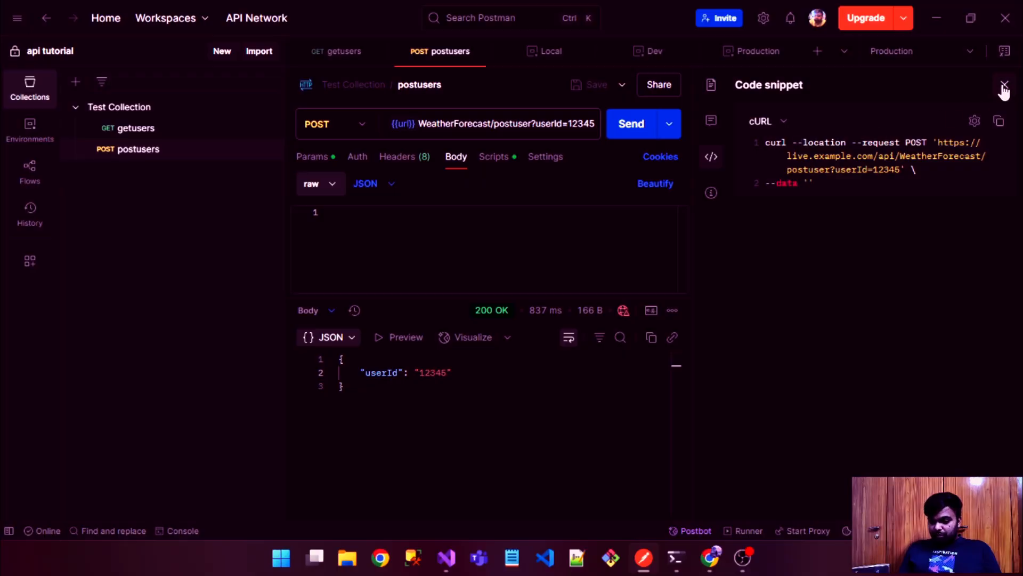
click(998, 121)
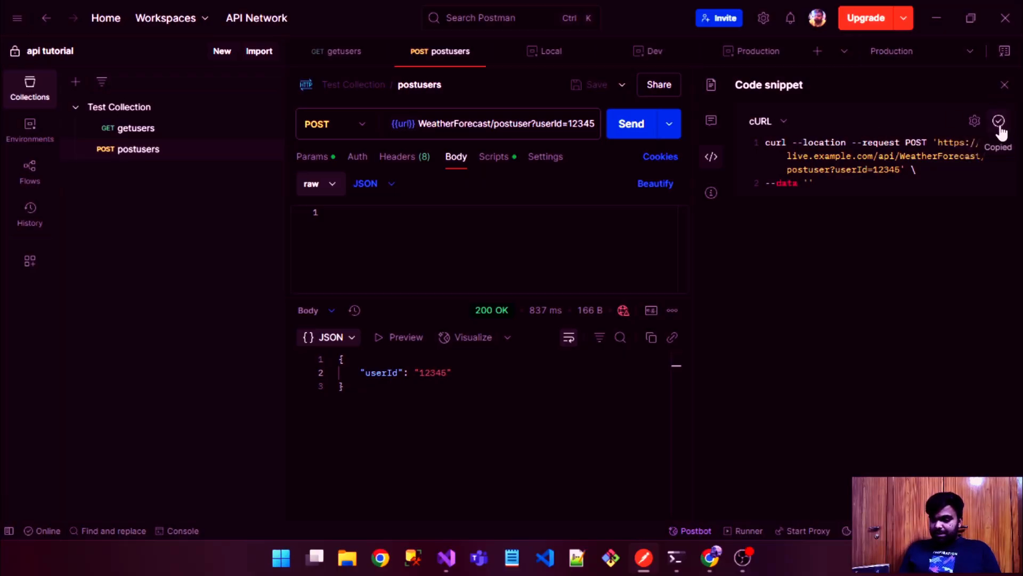
click(1006, 87)
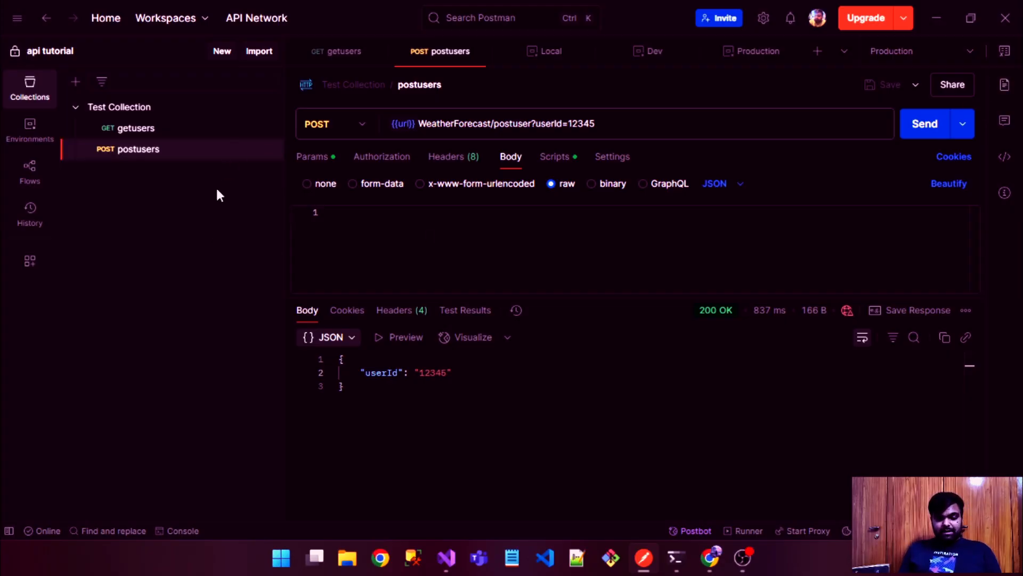
Start an import from the copied cURL command, keeping Test Collection as the target collection.
click(261, 53)
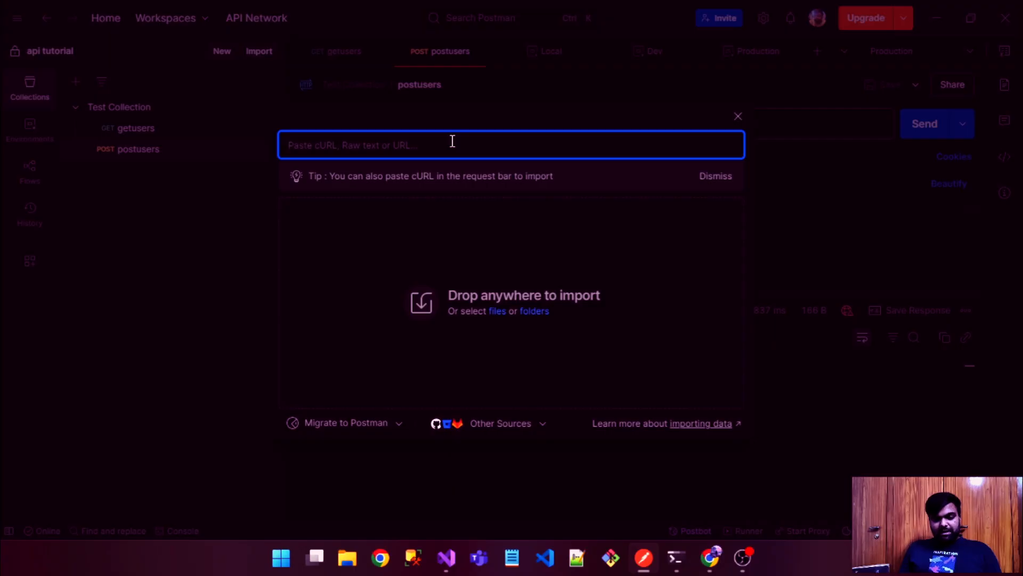
key(ctrl+v)
key(Return)
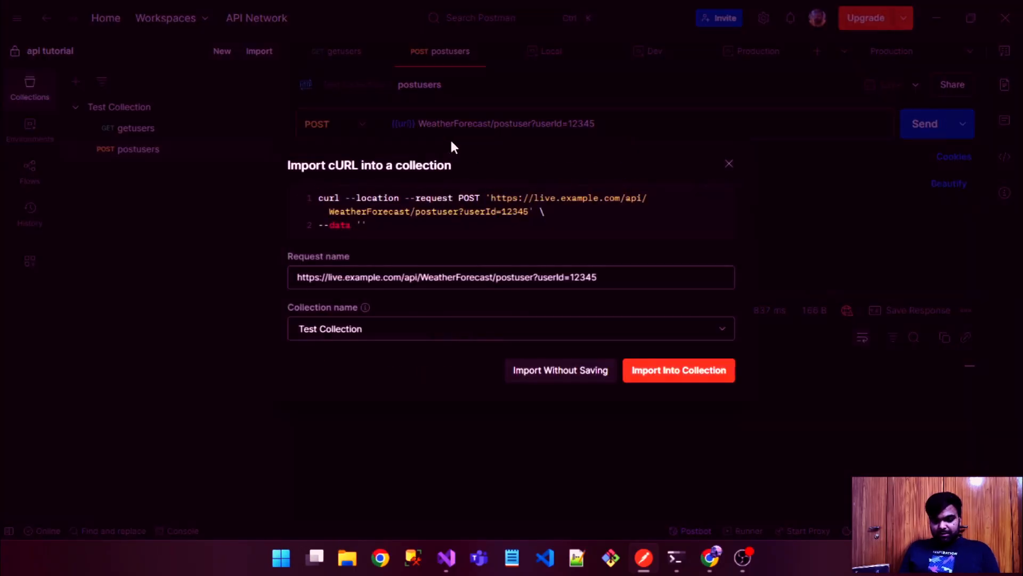
click(383, 326)
click(383, 325)
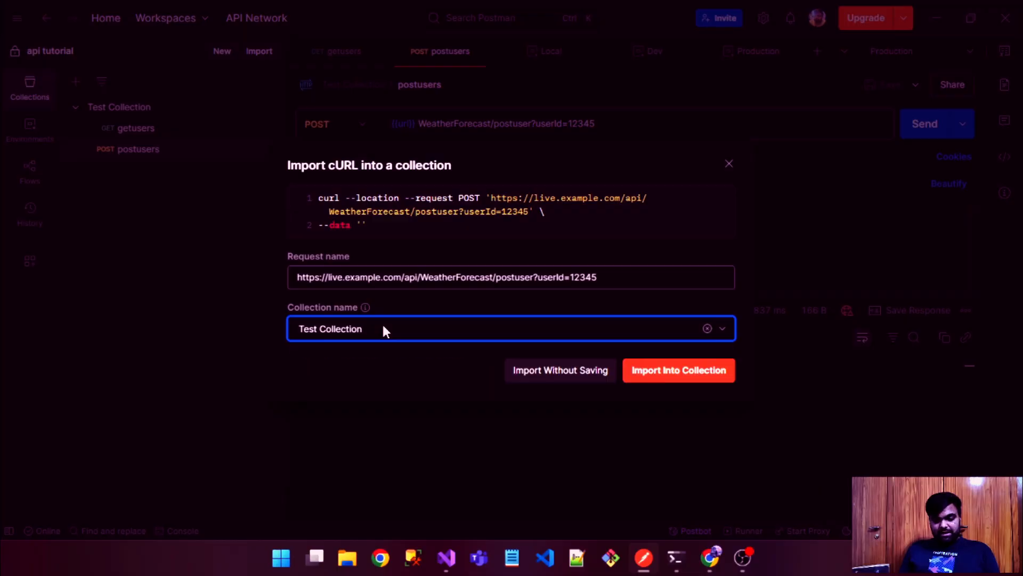
Name the imported request TestPostUser-1 and import it into Test Collection.
click(612, 273)
key(ctrl+a)
key(BackSpace)
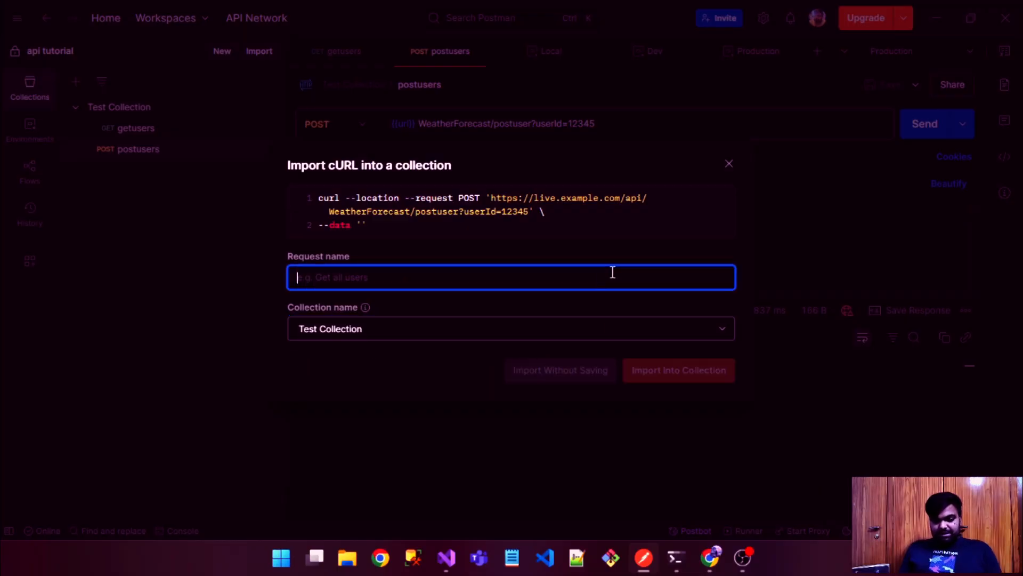
text(Tes)
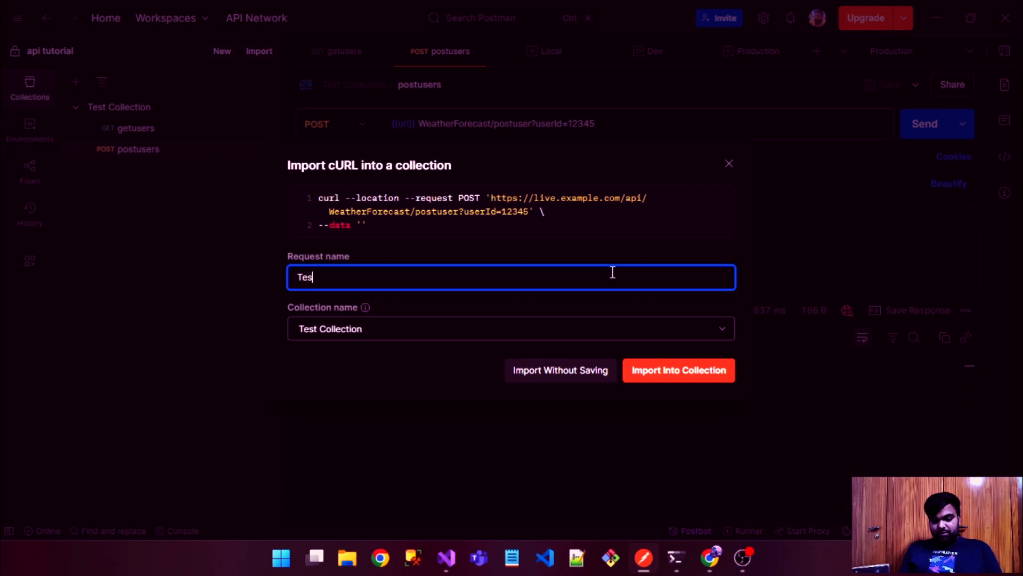
text(tPo)
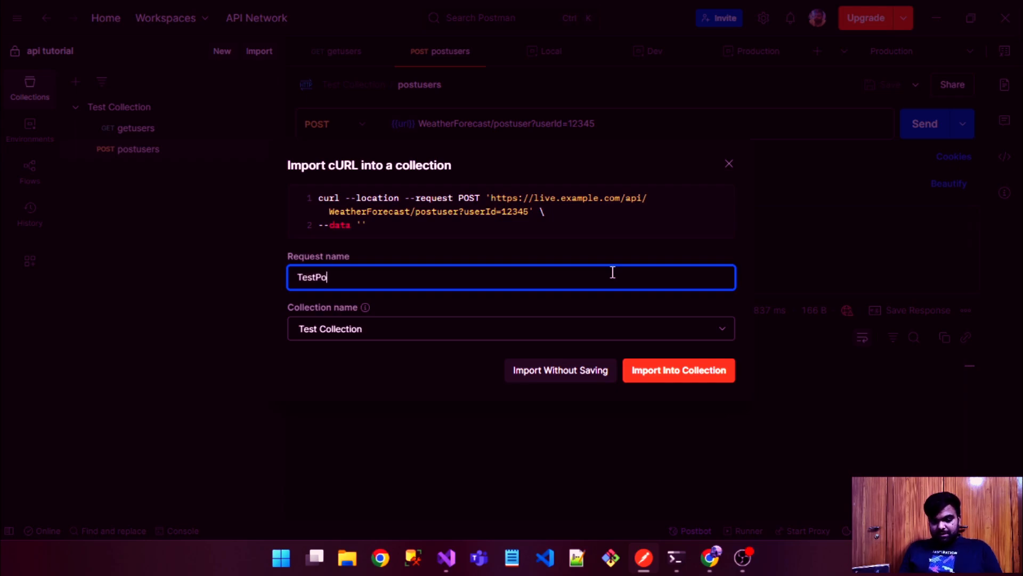
text(stUser)
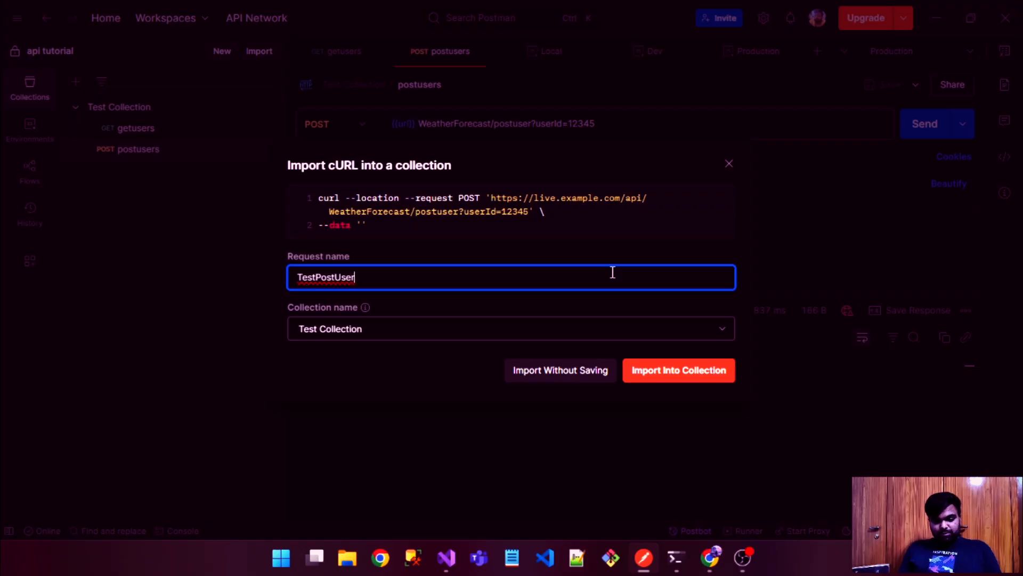
text(-1)
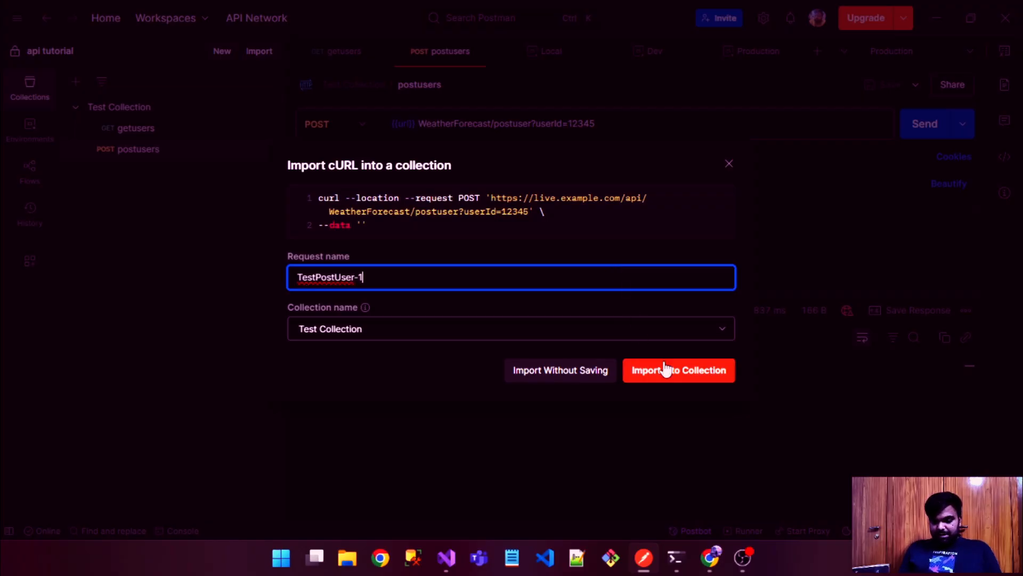
click(665, 368)
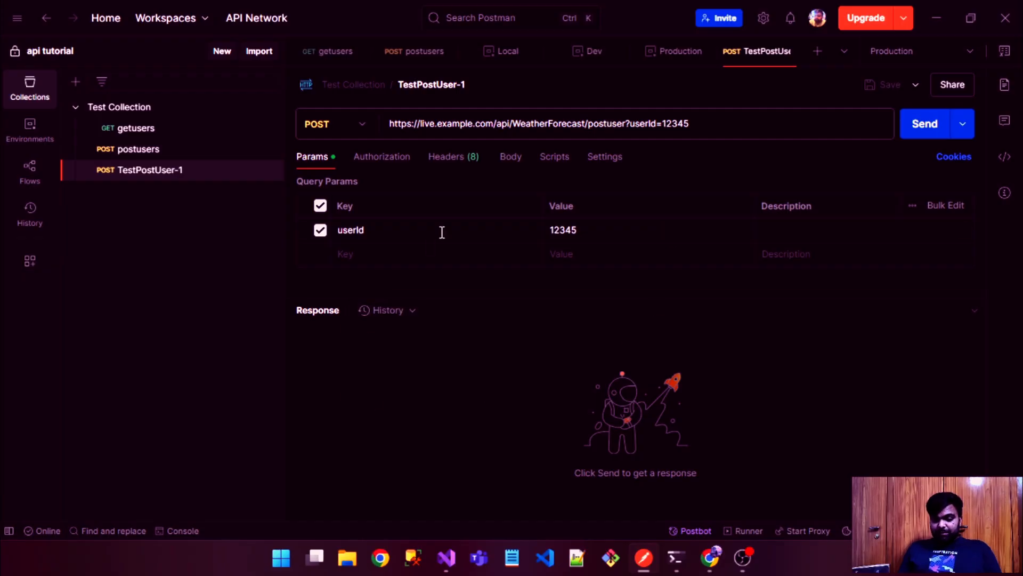
Compare postusers with TestPostUser-1, and copy the cURL code snippet of TestPostUser-1.
click(142, 149)
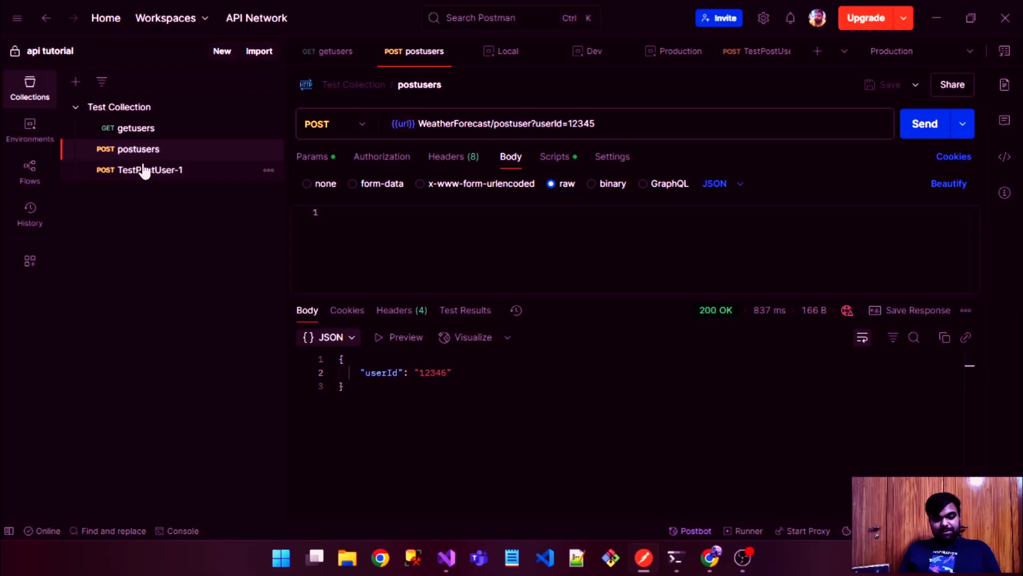
click(143, 170)
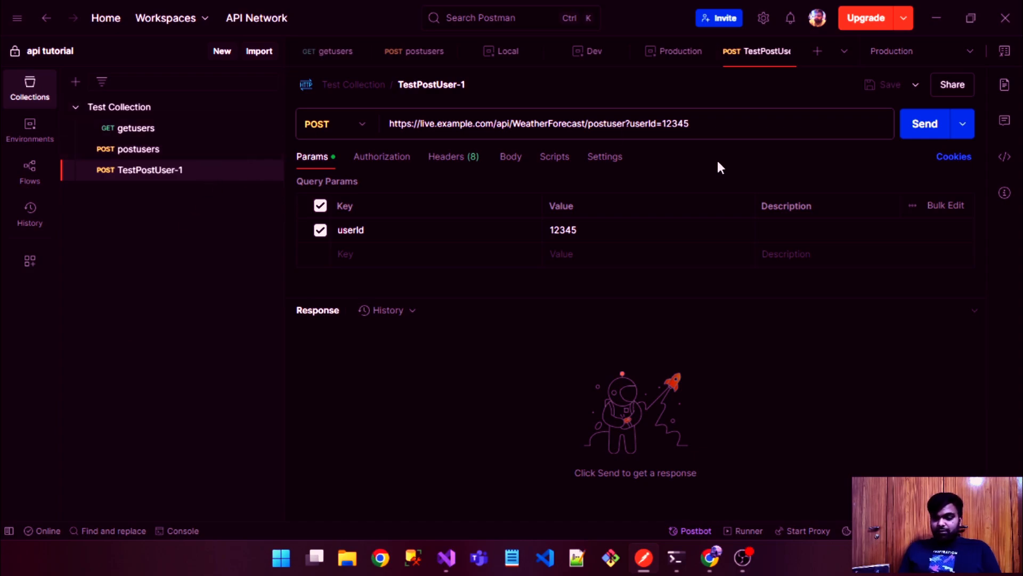
click(1002, 157)
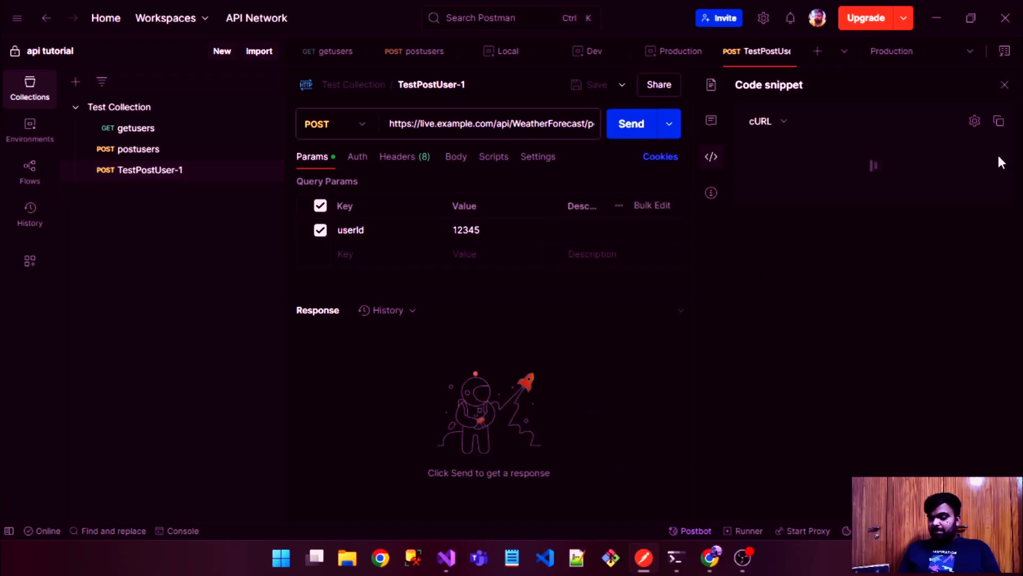
click(998, 123)
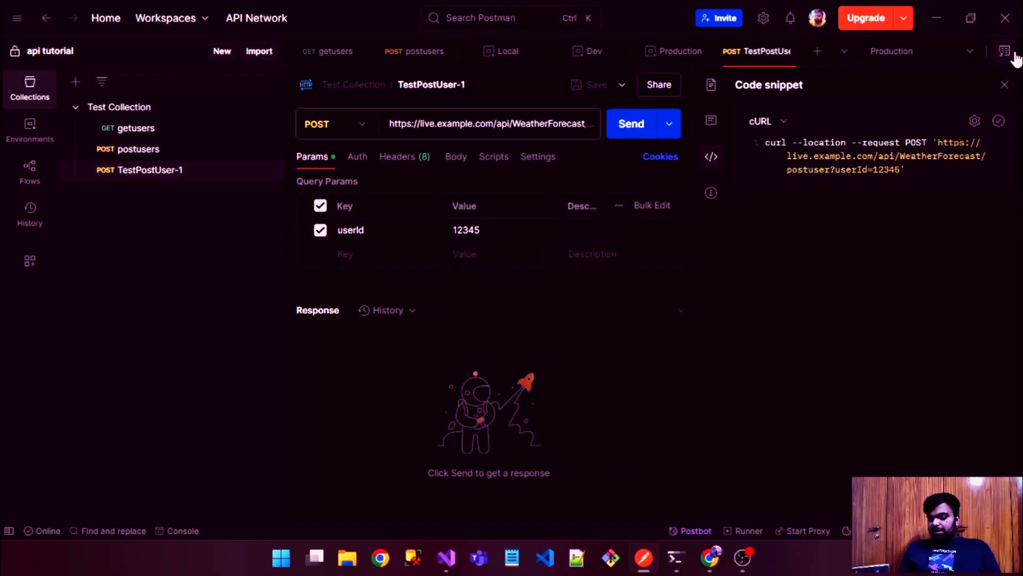
click(1005, 85)
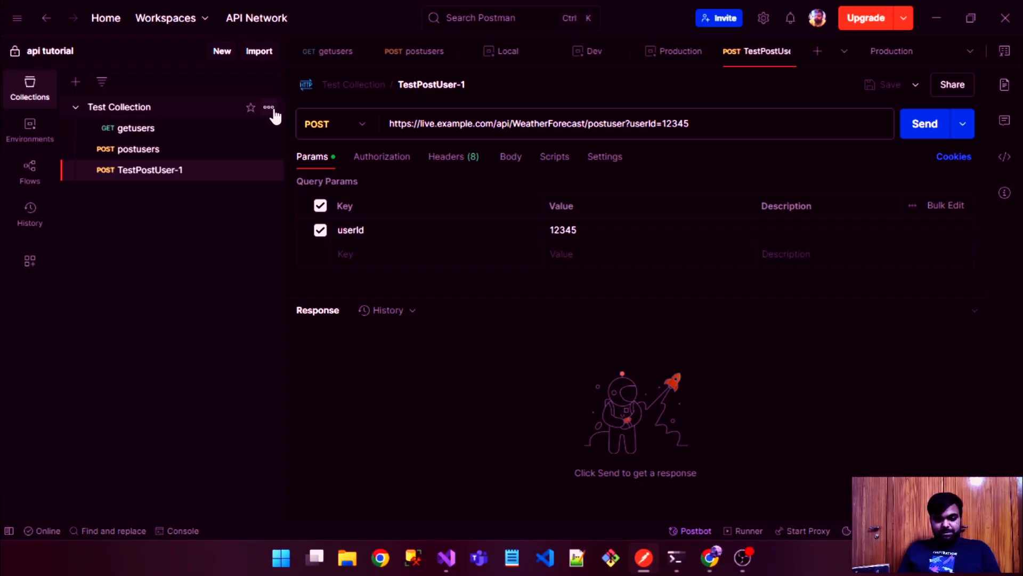
Export Test Collection in Collection v2.1 format to the Downloads folder as Test Collection.postman_collection.json.
click(273, 111)
mouse_move(318, 393)
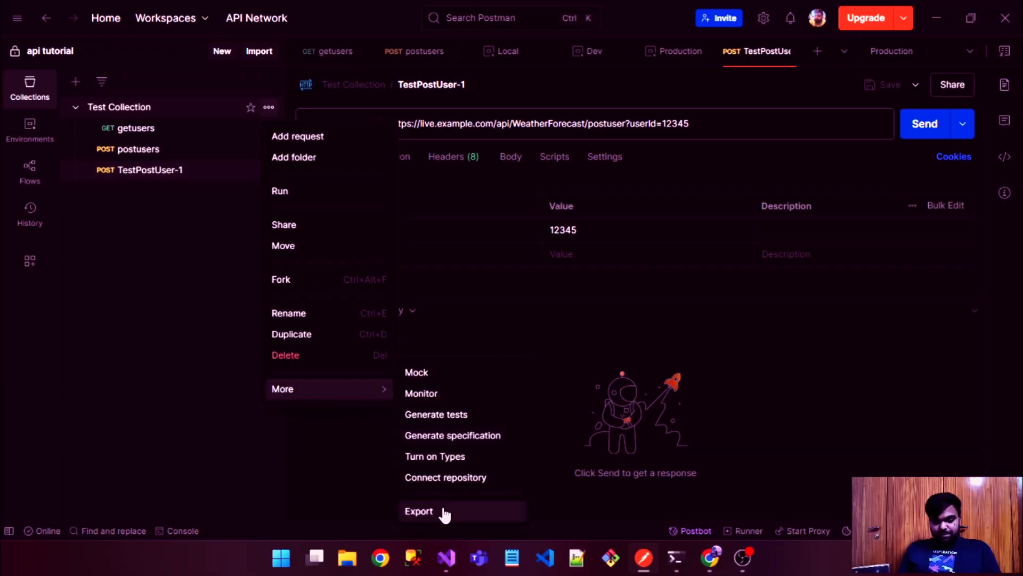
click(419, 511)
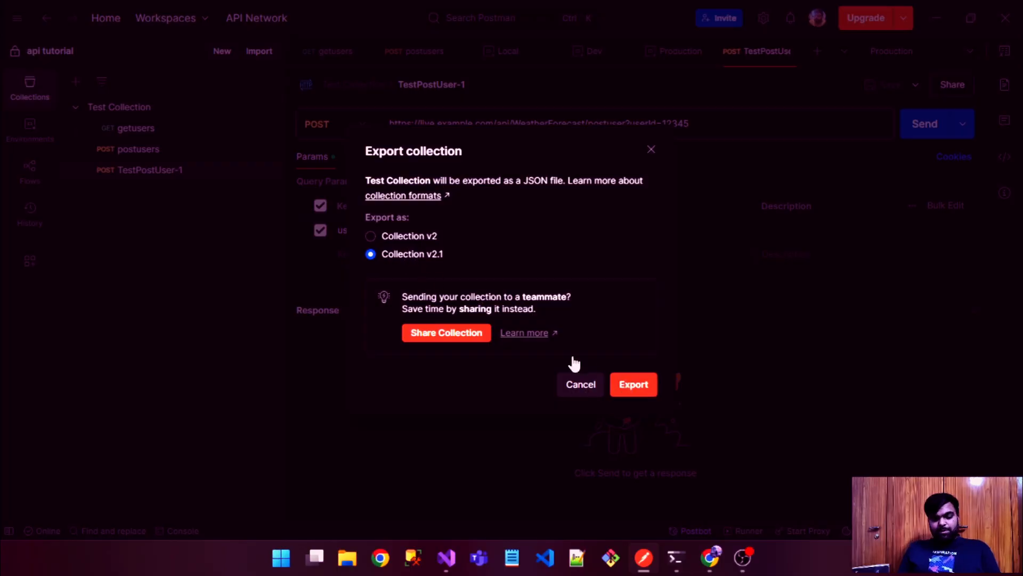
click(633, 387)
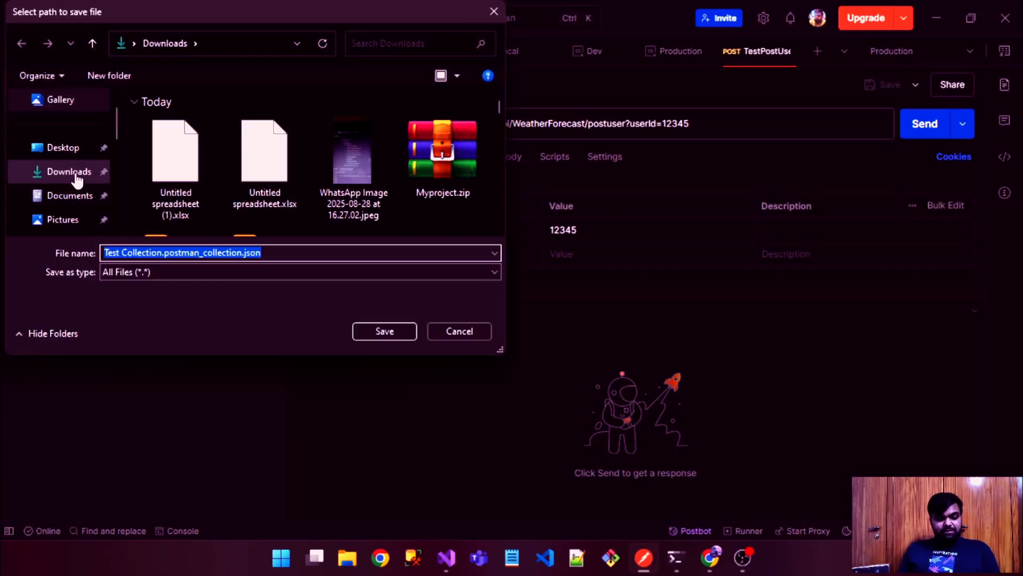
click(75, 175)
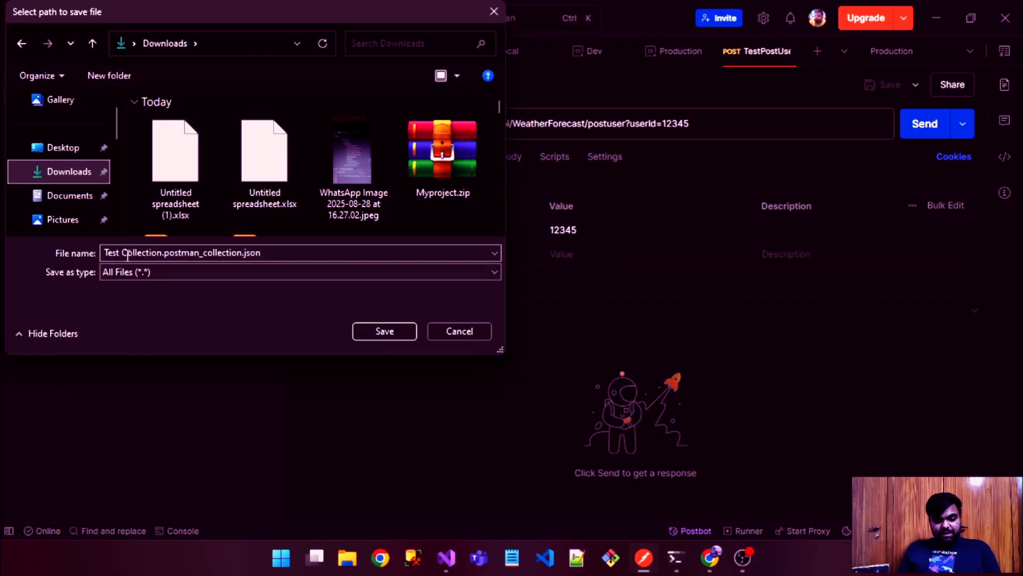
click(147, 254)
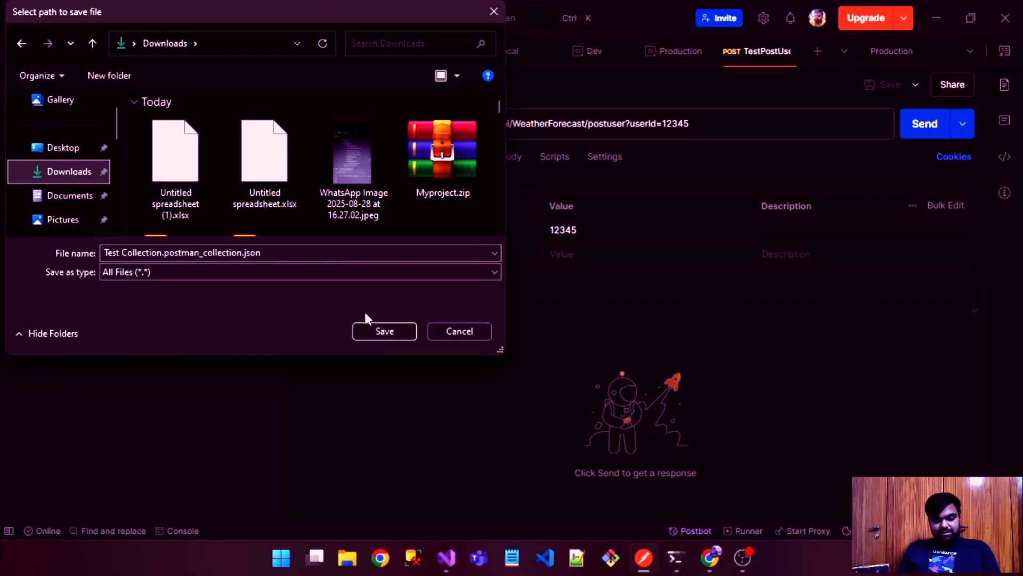
click(376, 331)
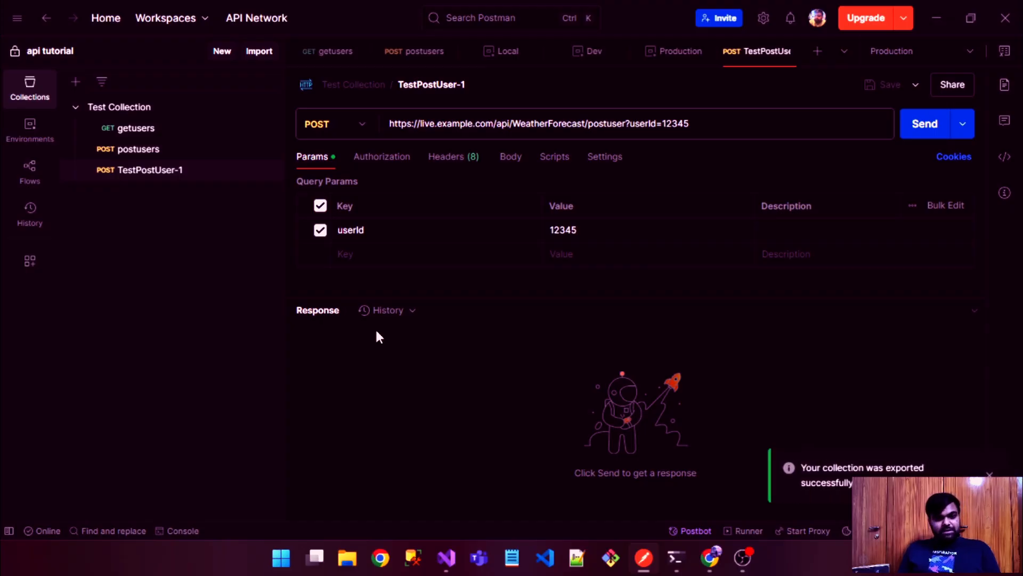
click(999, 464)
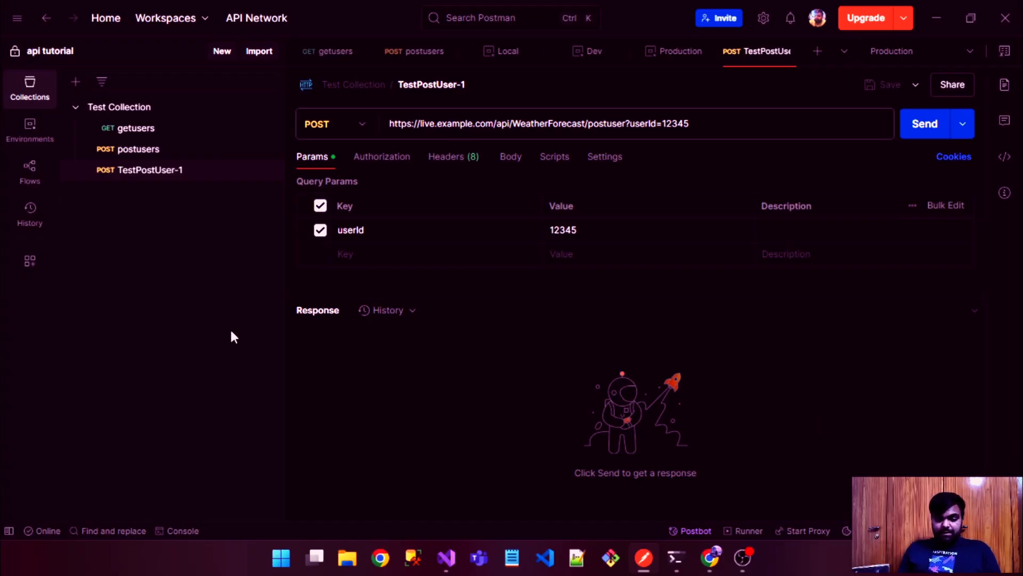
Try to import Test Collection.postman_collection.json into the api tutorial workspace, and dismiss the import without replacing or copying the collection.
click(265, 53)
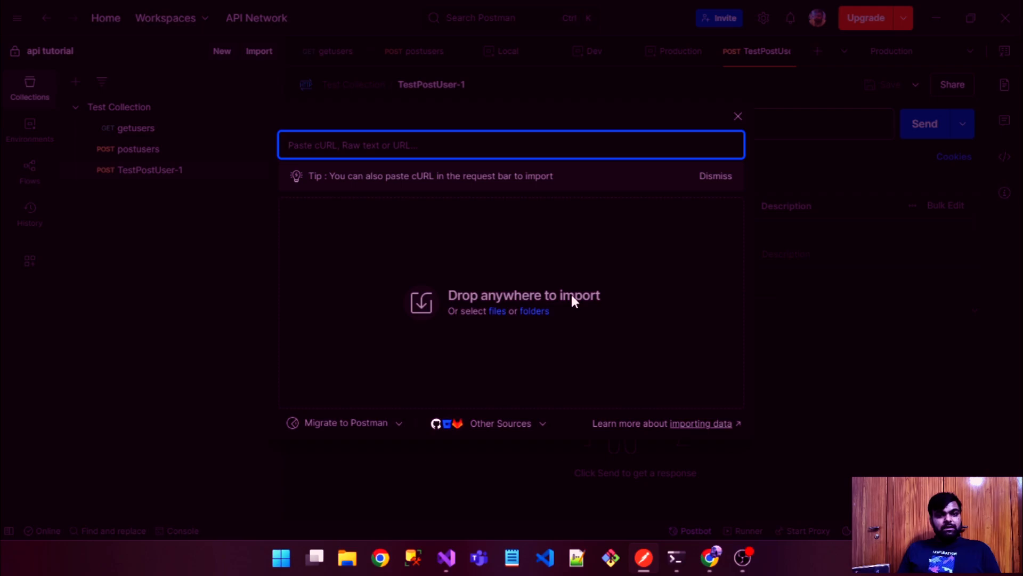
click(497, 315)
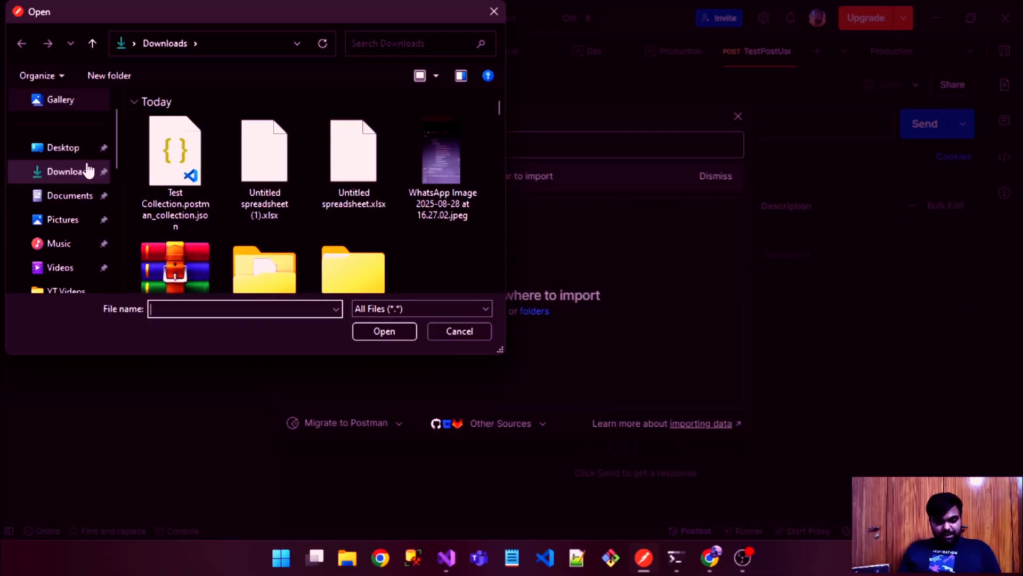
click(213, 166)
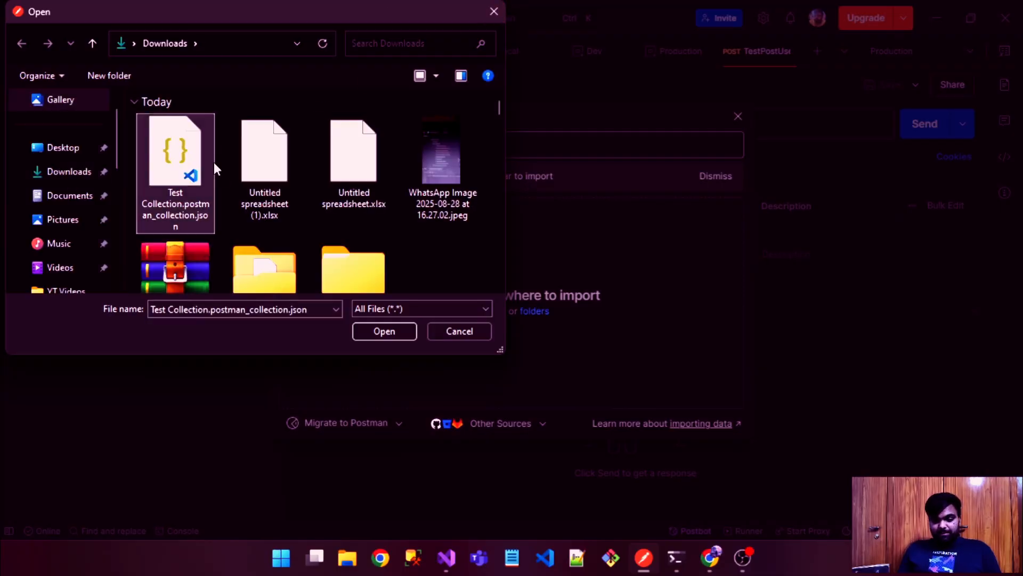
click(366, 327)
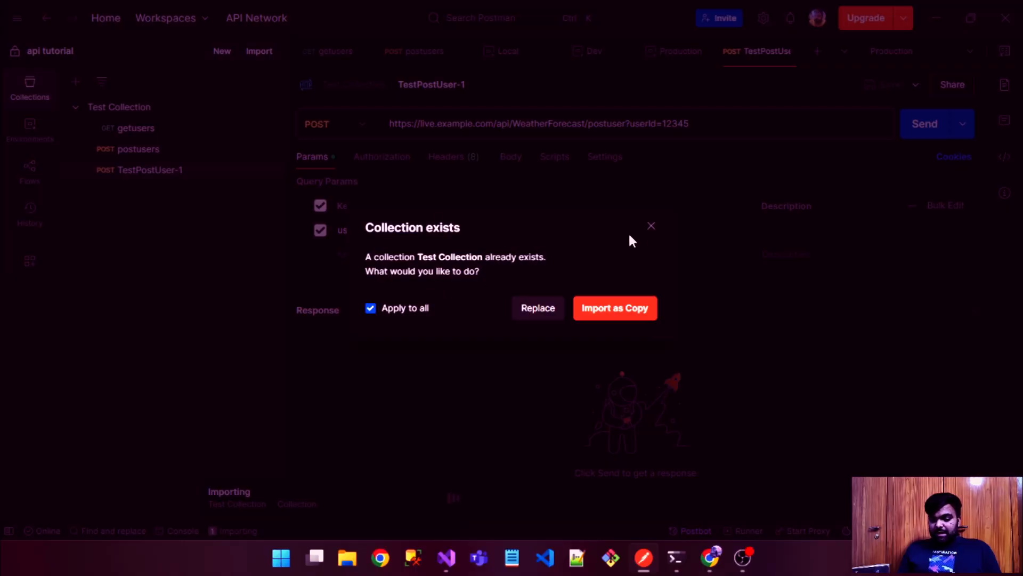
click(649, 229)
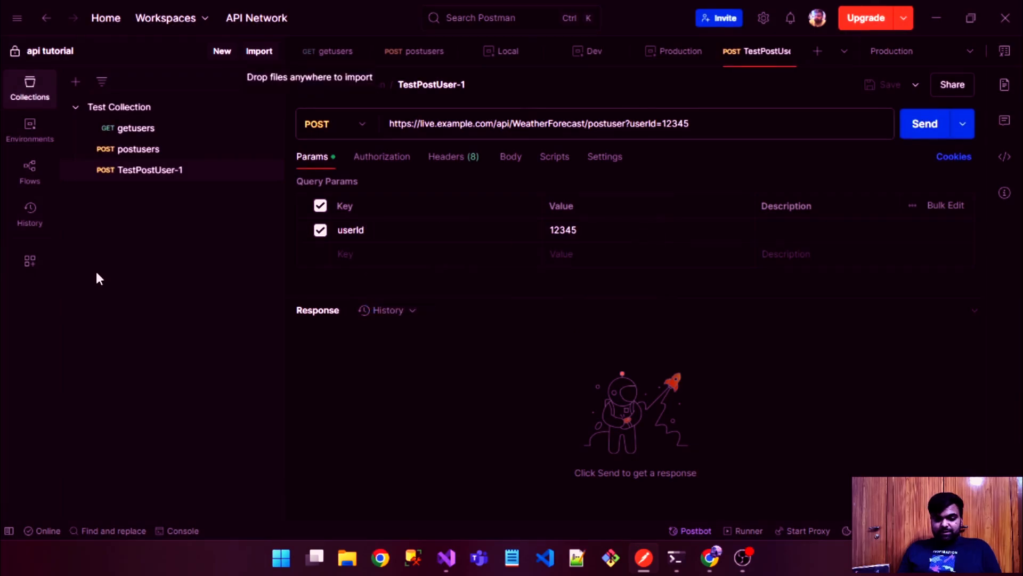
Switch to PCTS APP WORKSPACE and import the Test Collection.postman_collection.json file from Downloads.
click(185, 19)
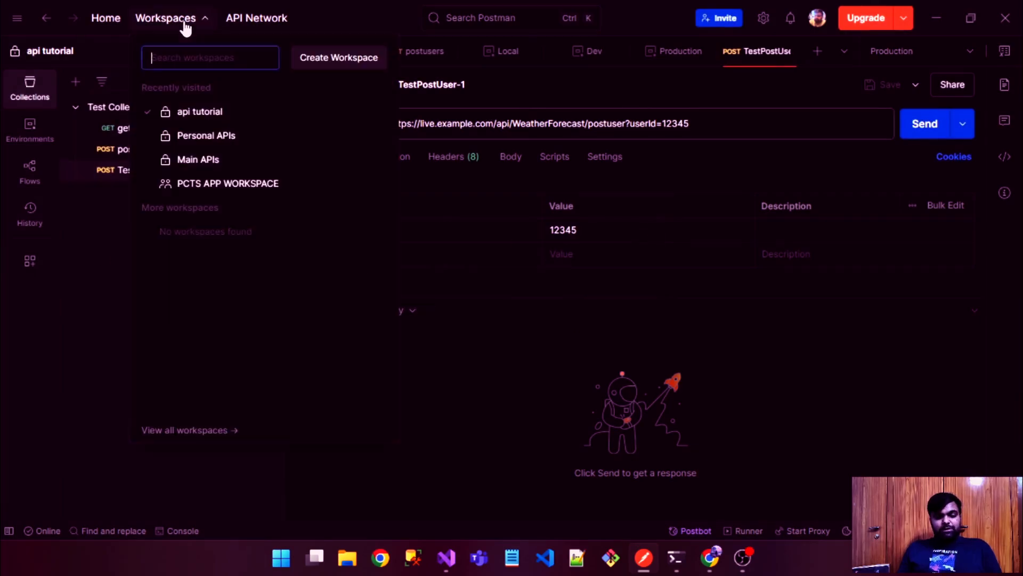
click(197, 184)
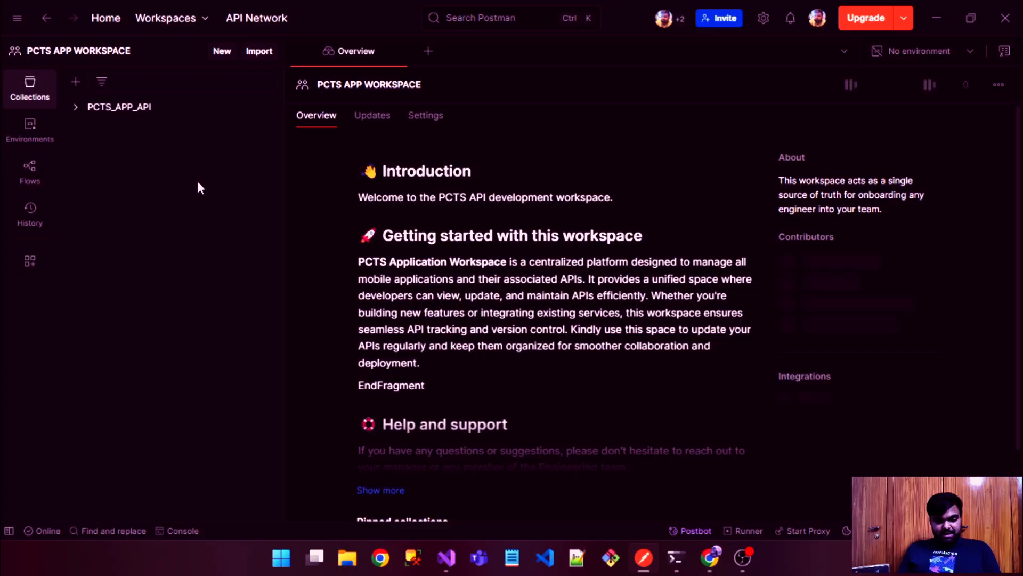
click(256, 58)
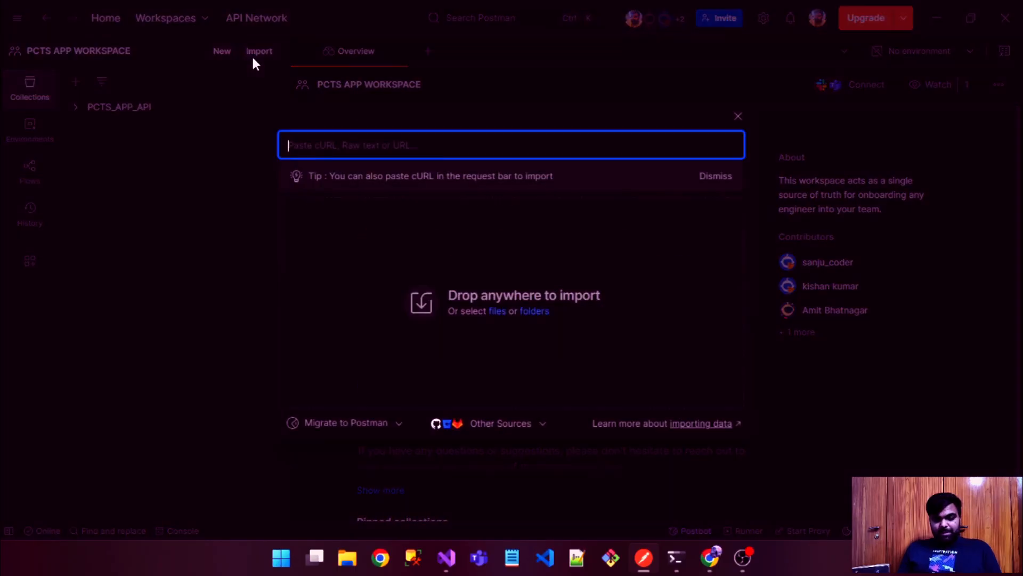
click(504, 308)
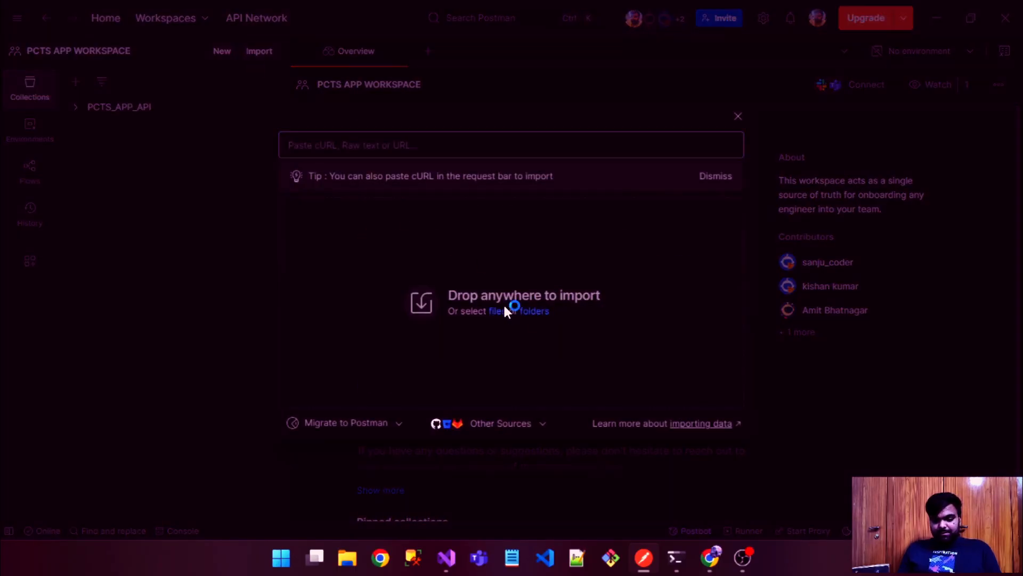
click(178, 163)
click(403, 327)
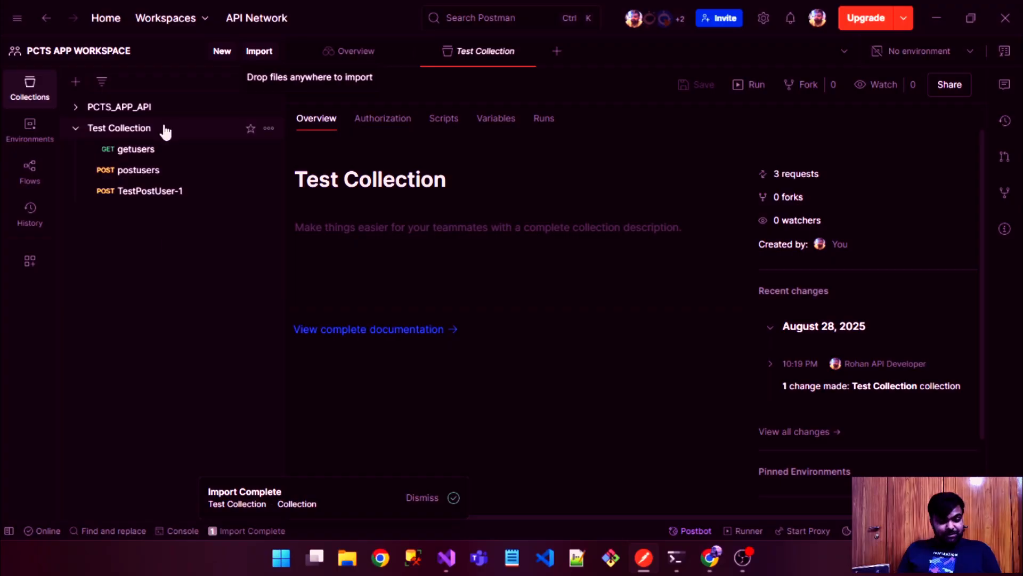
Review the TestPostUser-1, postusers and getusers requests in the imported Test Collection.
click(170, 196)
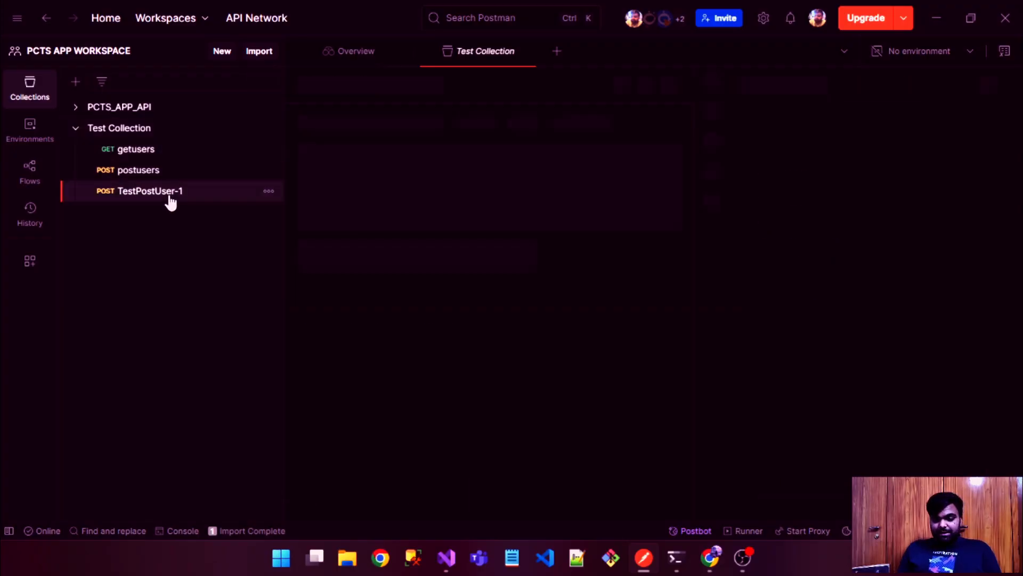
click(177, 172)
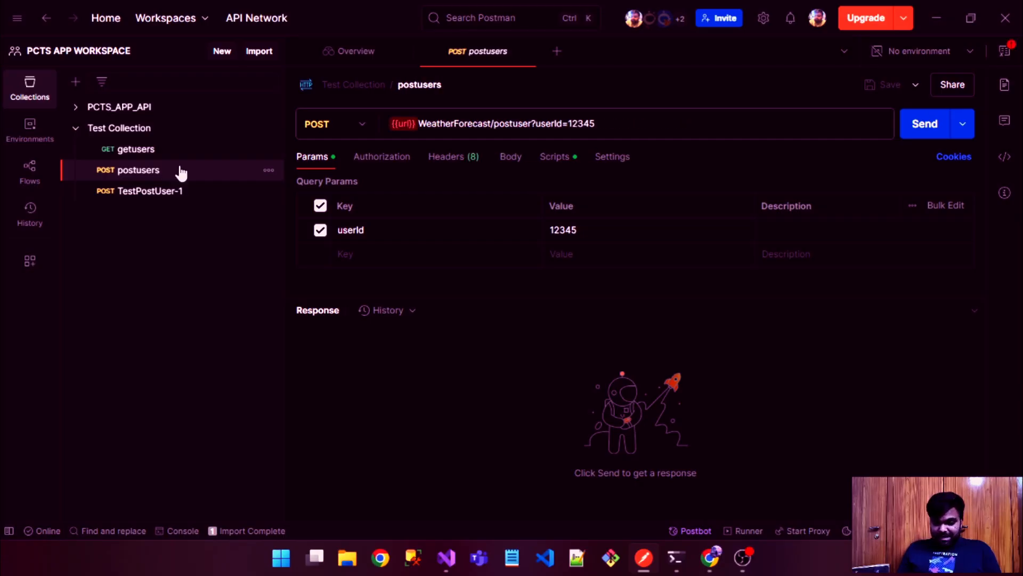
click(187, 155)
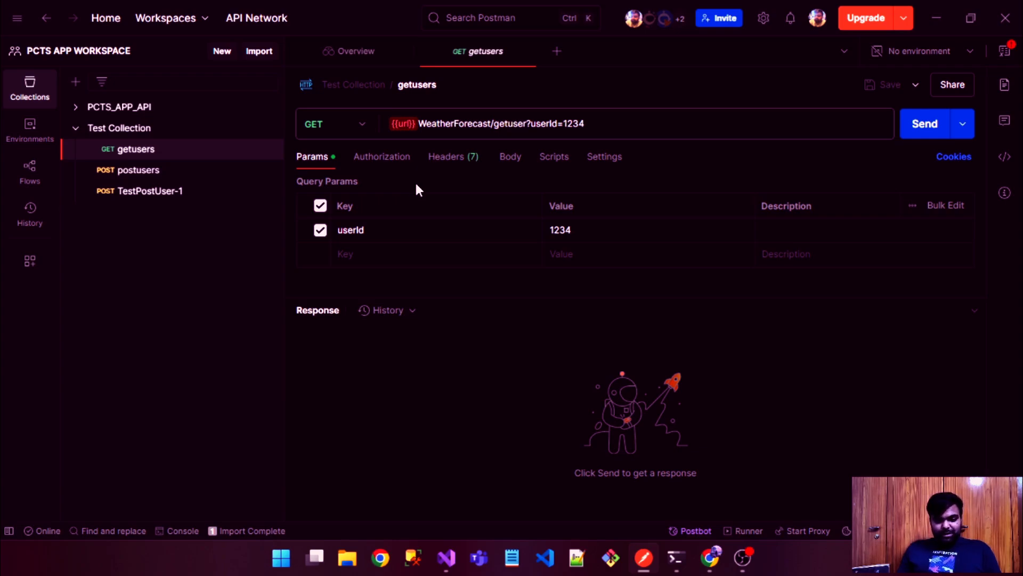
click(191, 19)
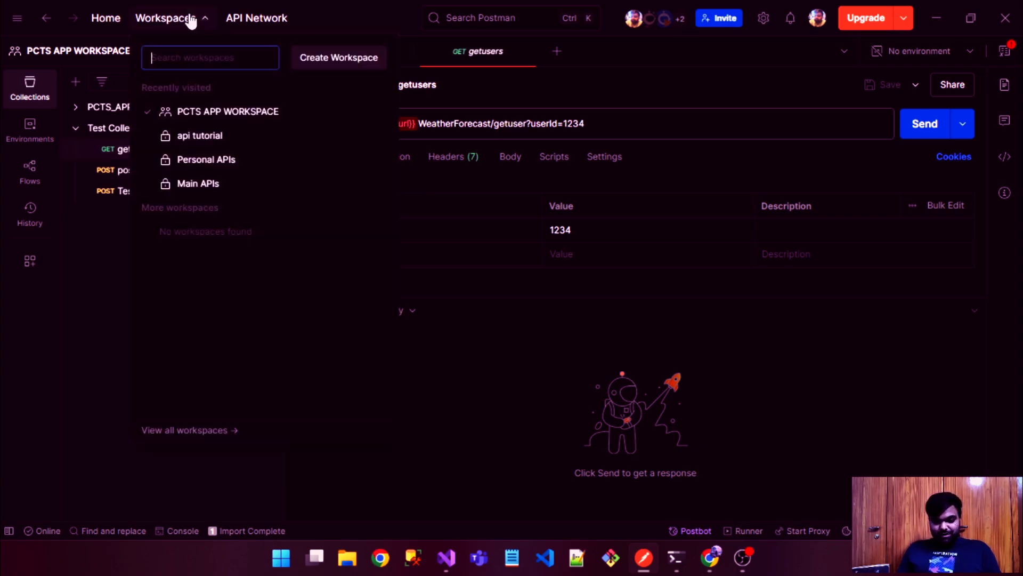
click(81, 253)
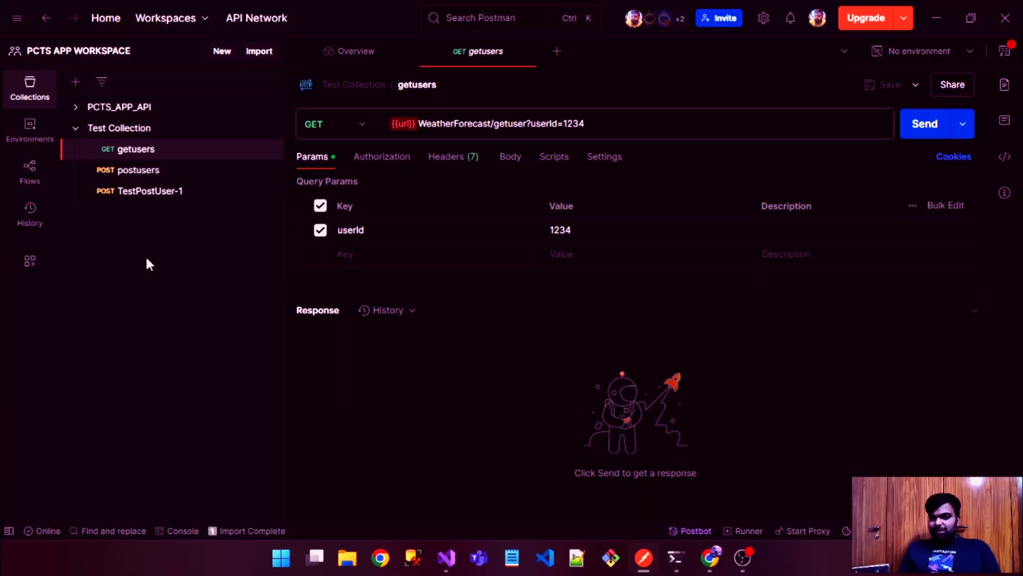
Return to the api tutorial workspace and send the postusers request twice with the Local environment active.
click(186, 19)
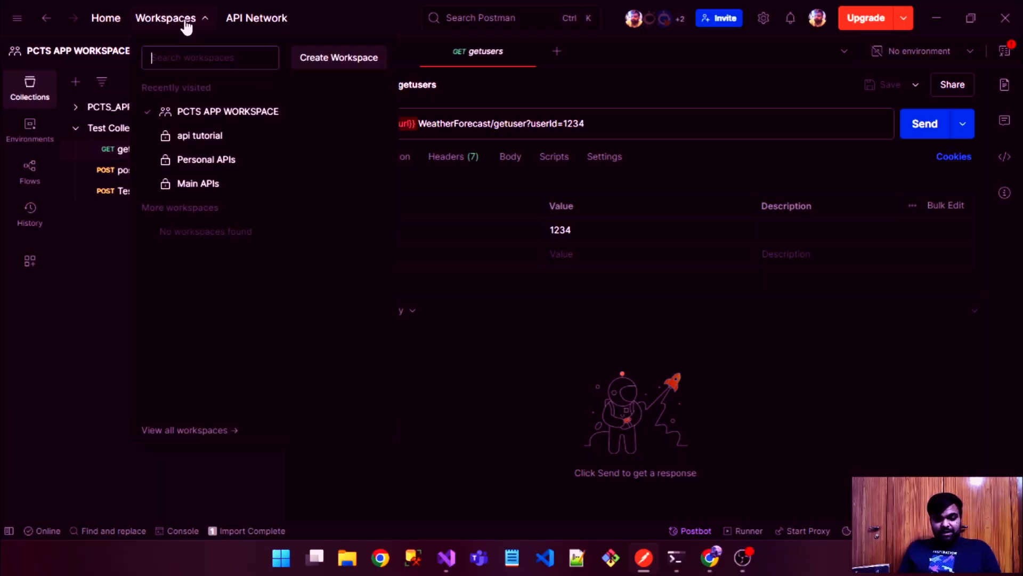
click(209, 137)
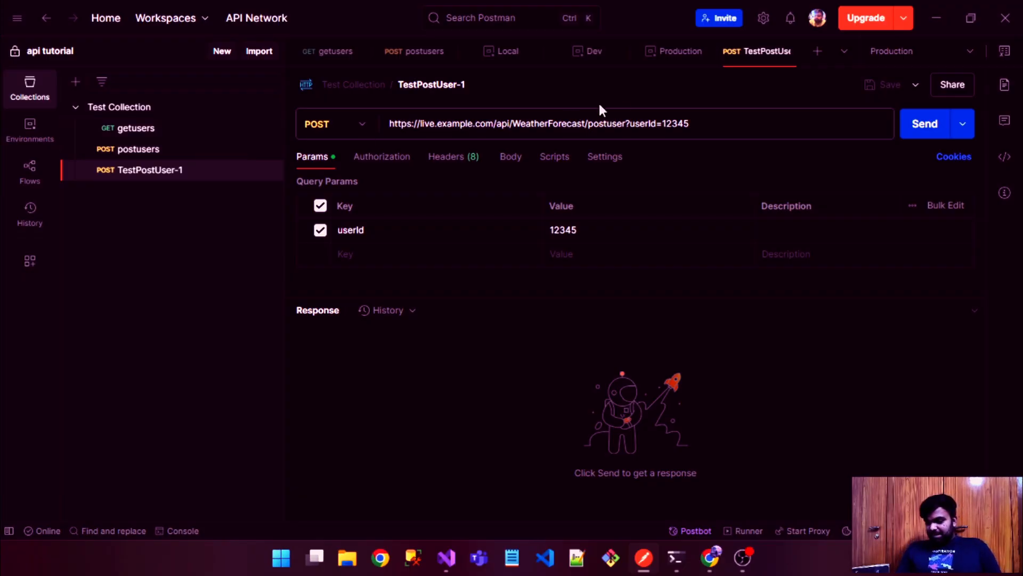
click(158, 154)
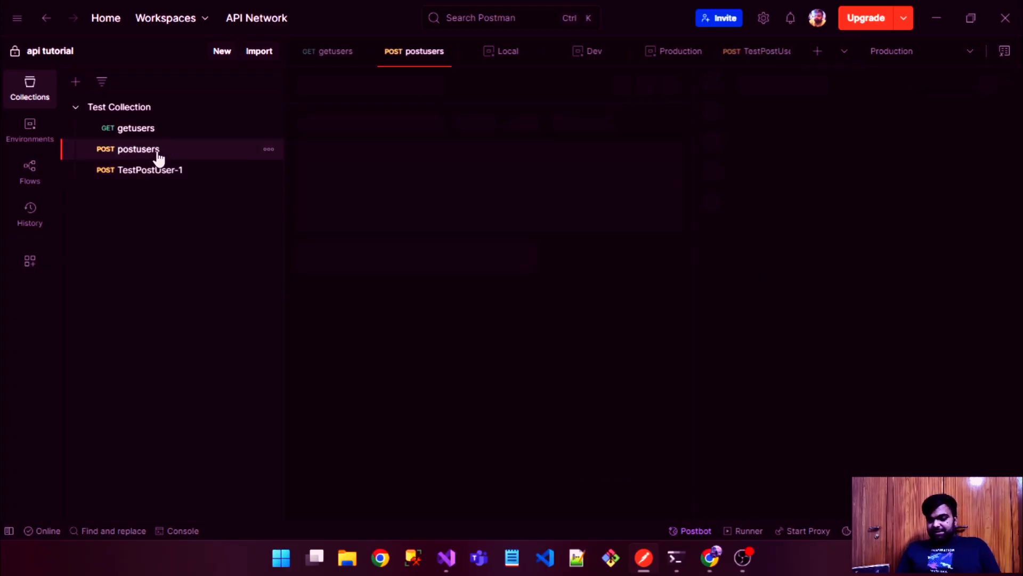
click(882, 51)
click(811, 183)
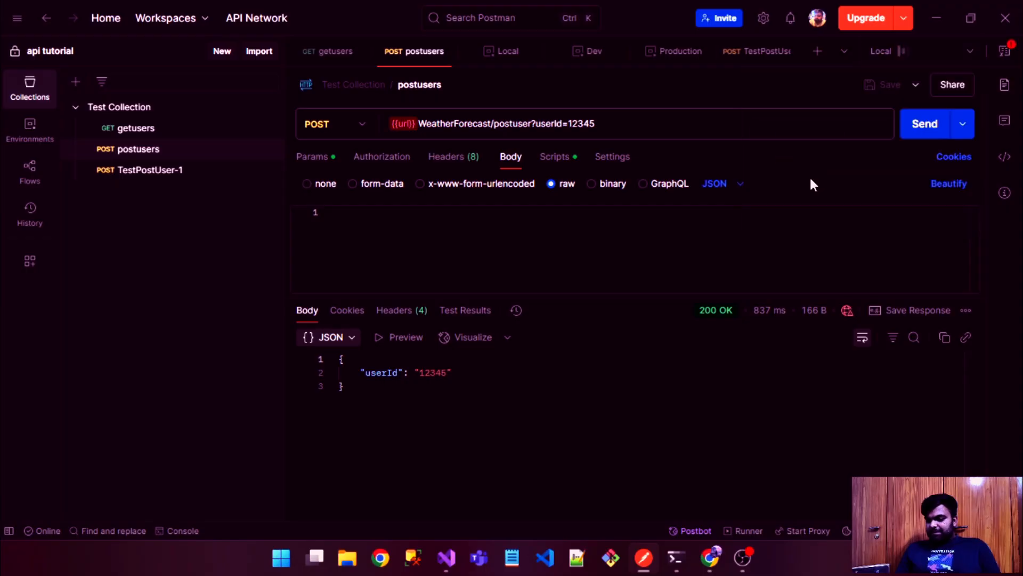
click(828, 230)
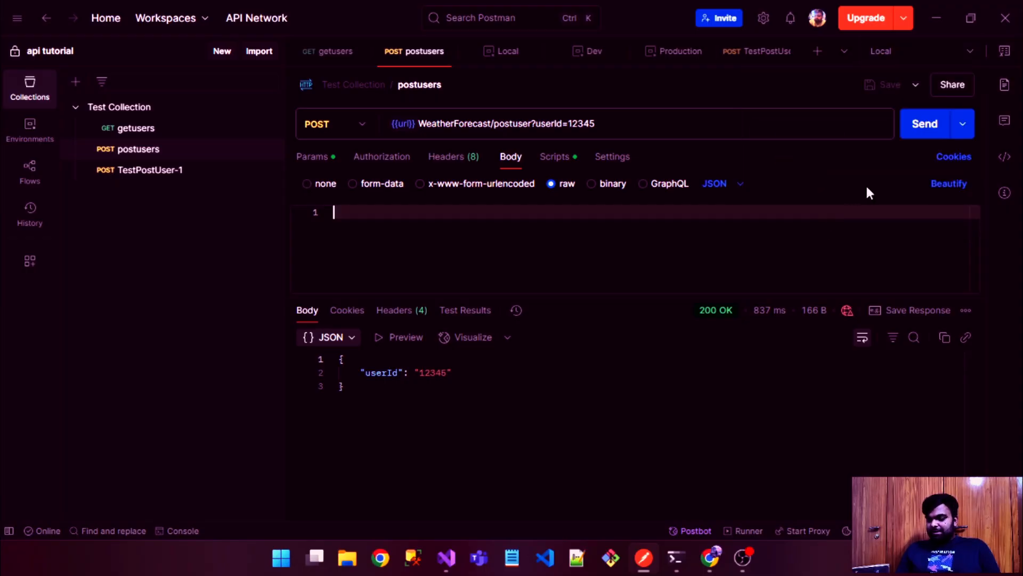
click(917, 127)
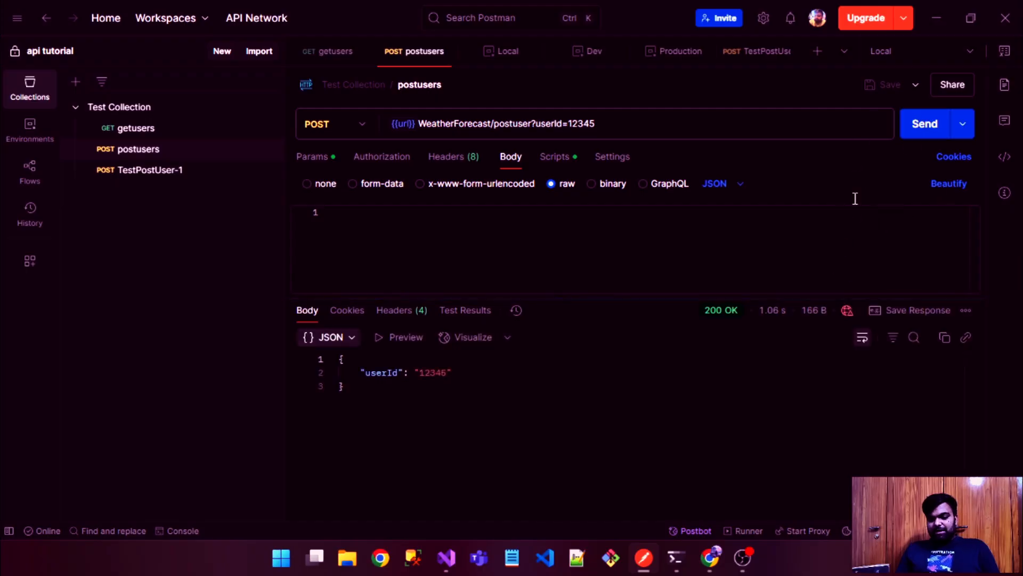
click(922, 130)
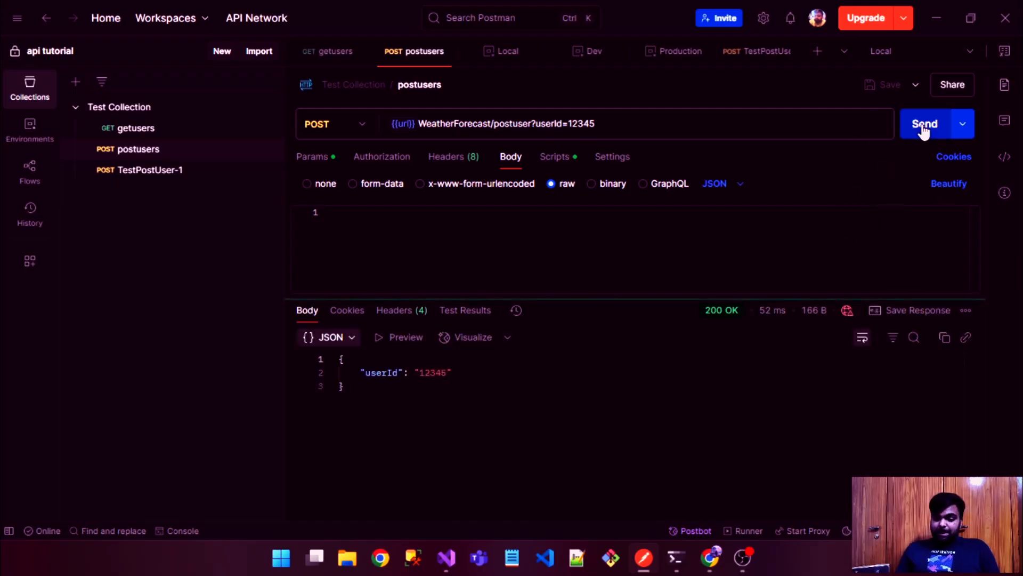
click(735, 250)
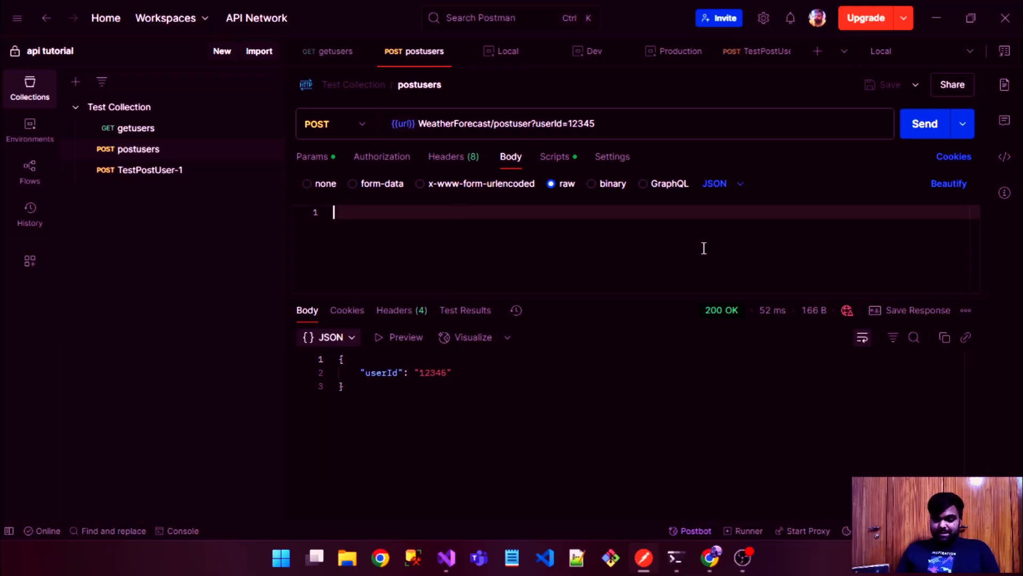
click(191, 261)
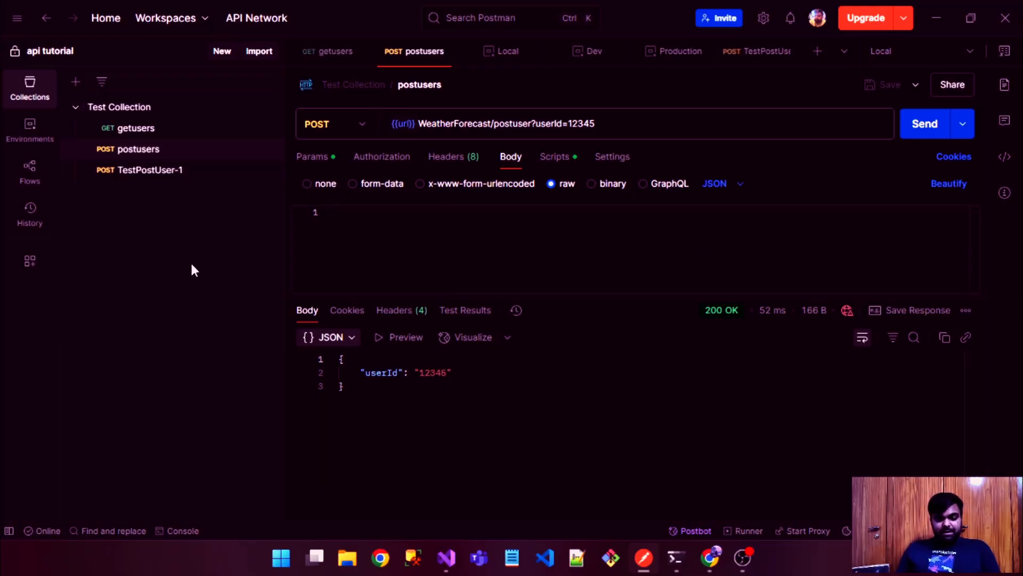
Open a manual run configuration for Test Collection and exclude getusers and TestPostUser-1, leaving only postusers in the run sequence.
click(176, 111)
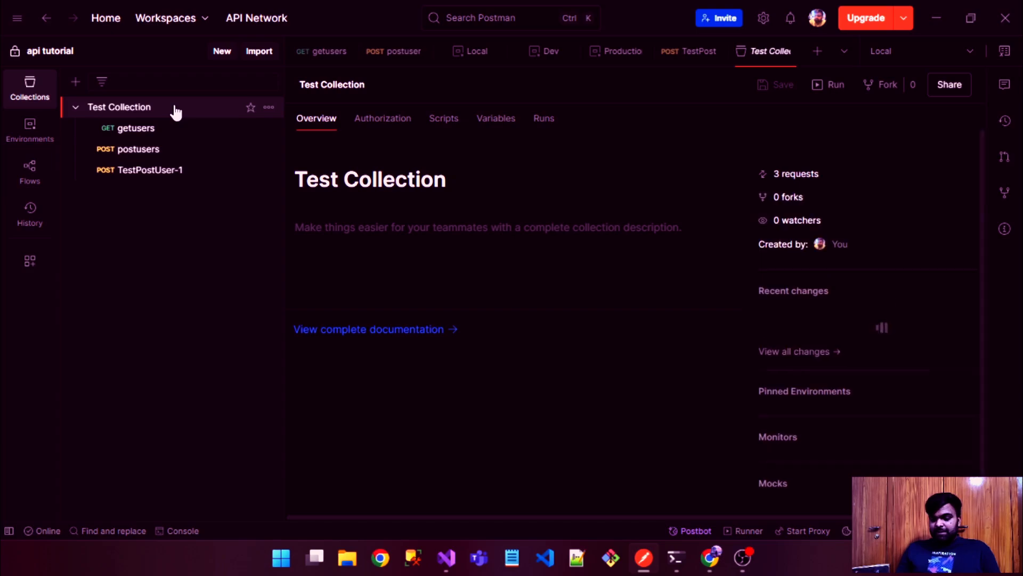
click(544, 120)
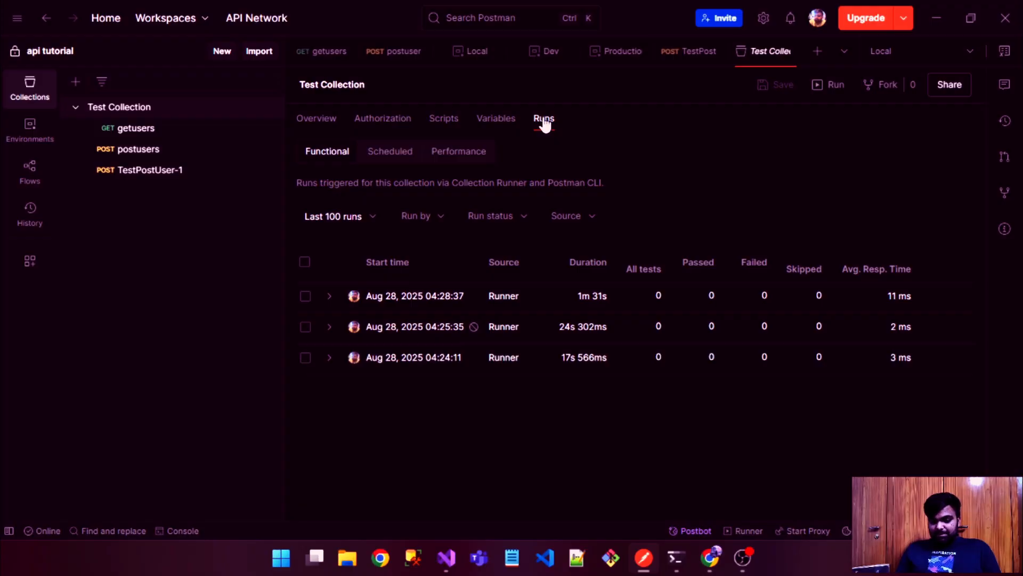
click(834, 84)
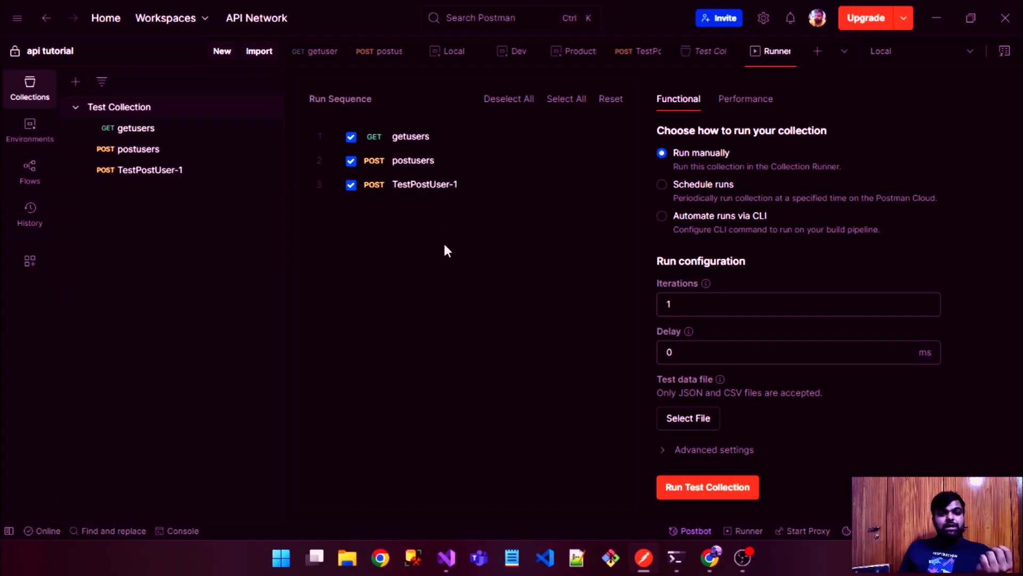
click(350, 186)
click(351, 137)
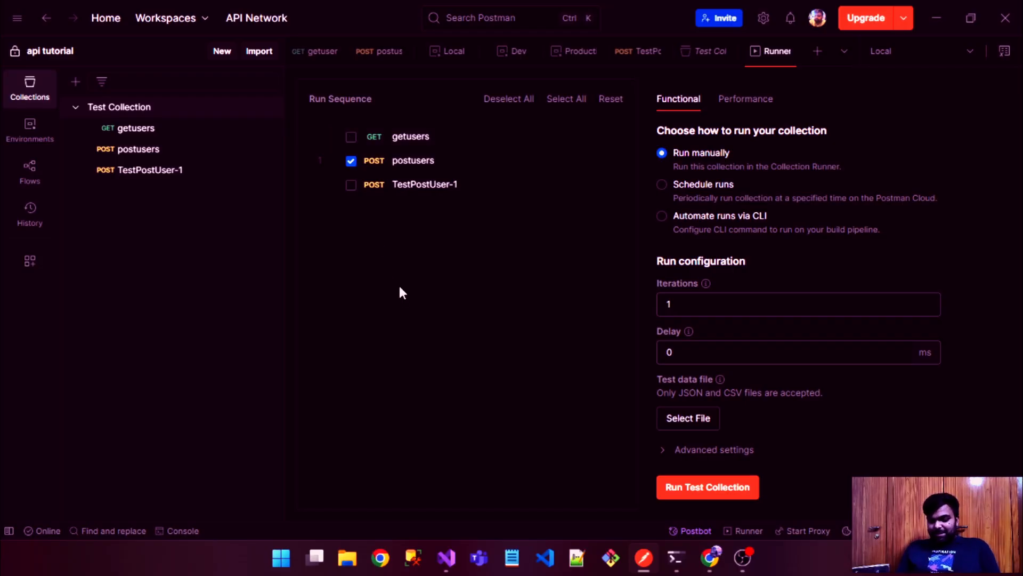
Set the run configuration to 100 iterations and run Test Collection.
click(710, 298)
text(000)
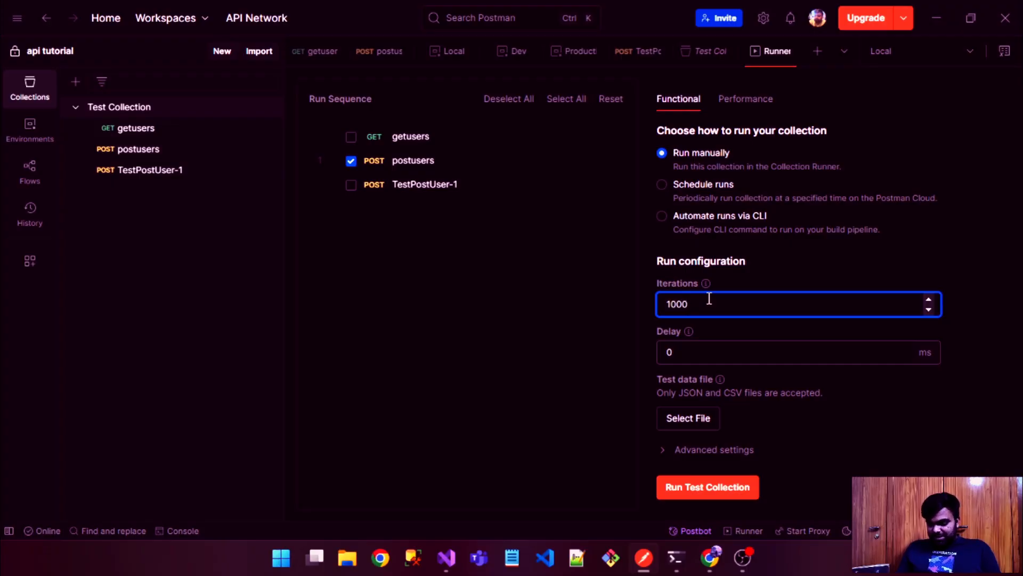
key(BackSpace)
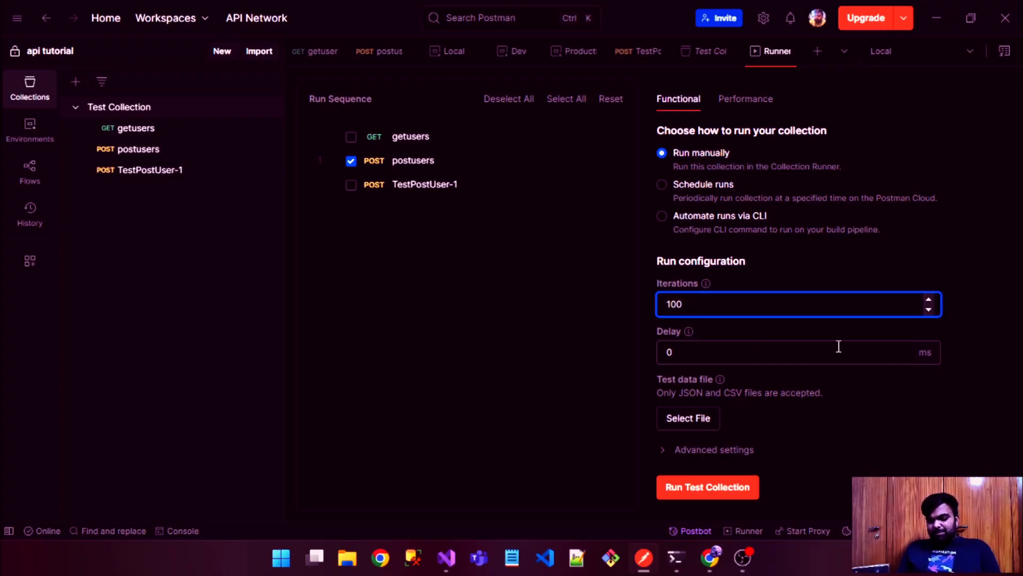
click(881, 425)
click(740, 485)
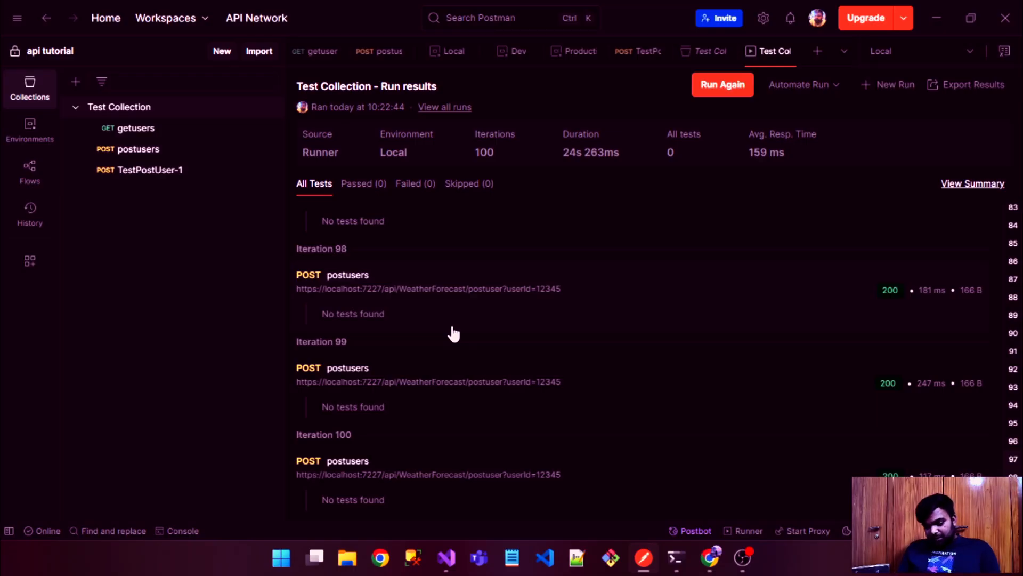
Review the response status and time of each postusers iteration in the run results, from the last back to the first.
scroll(644, 329, up, 10)
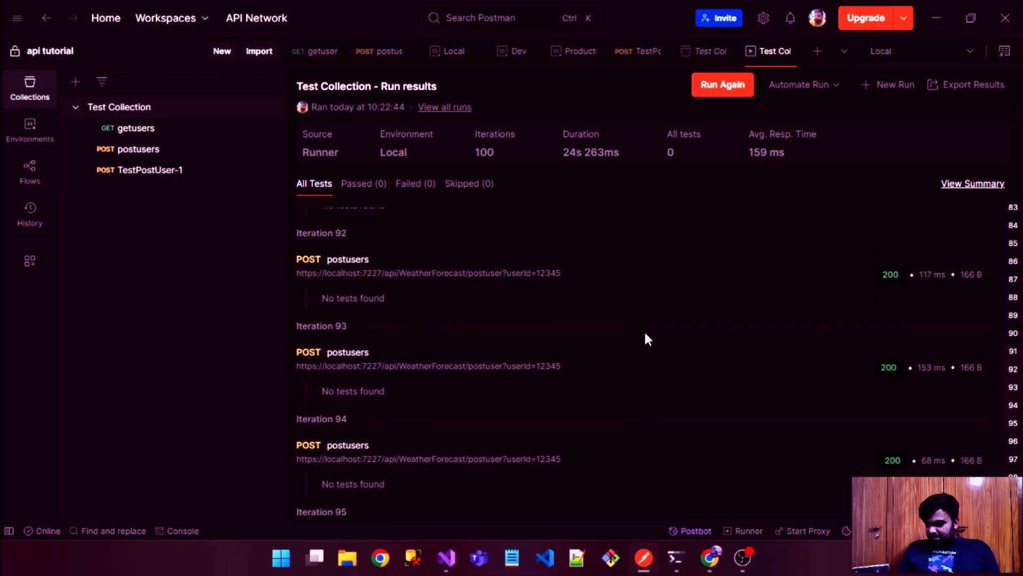
scroll(645, 334, up, 20)
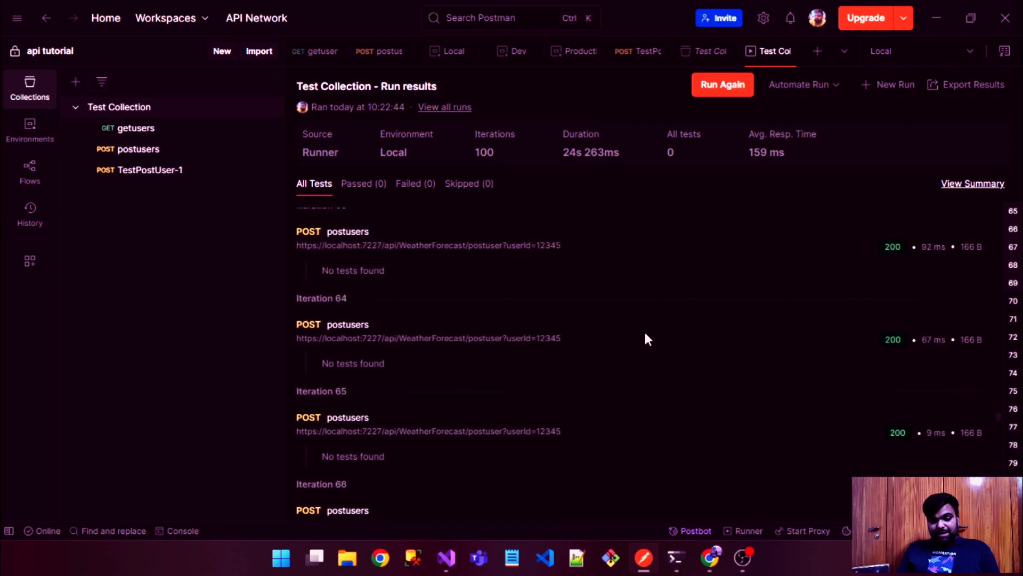
scroll(645, 334, up, 20)
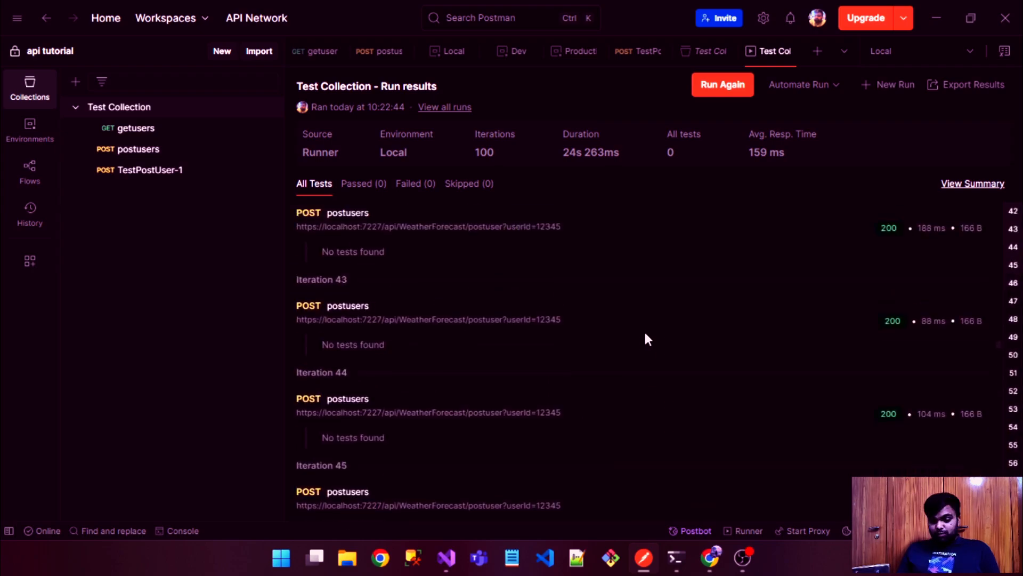
scroll(644, 333, up, 20)
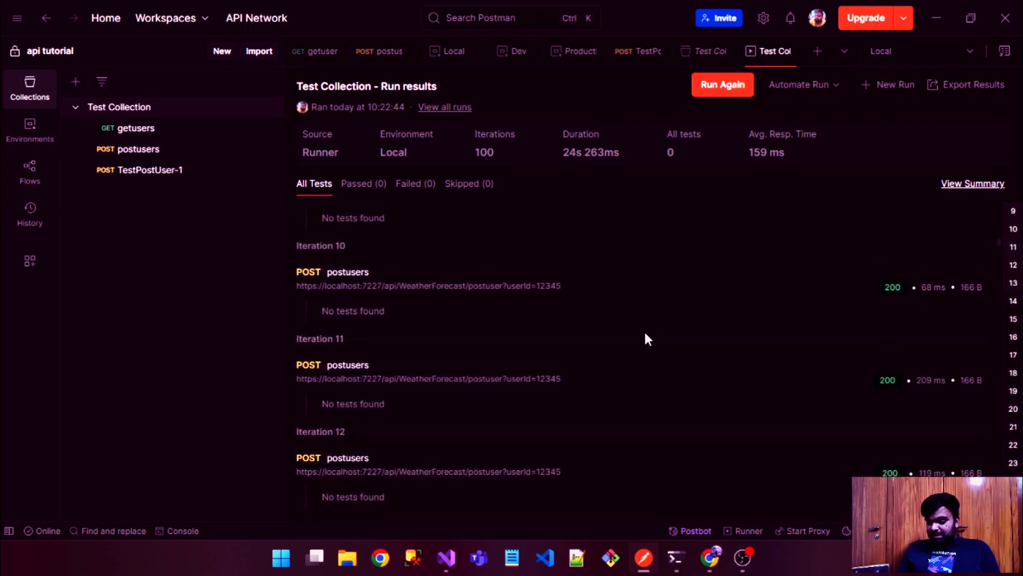
scroll(645, 334, up, 10)
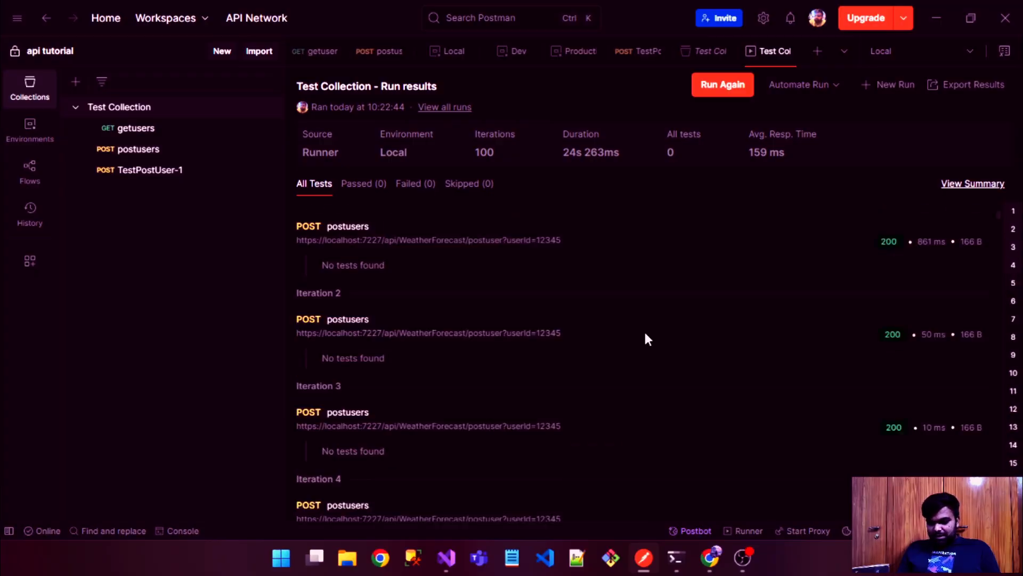
scroll(647, 338, up, 1)
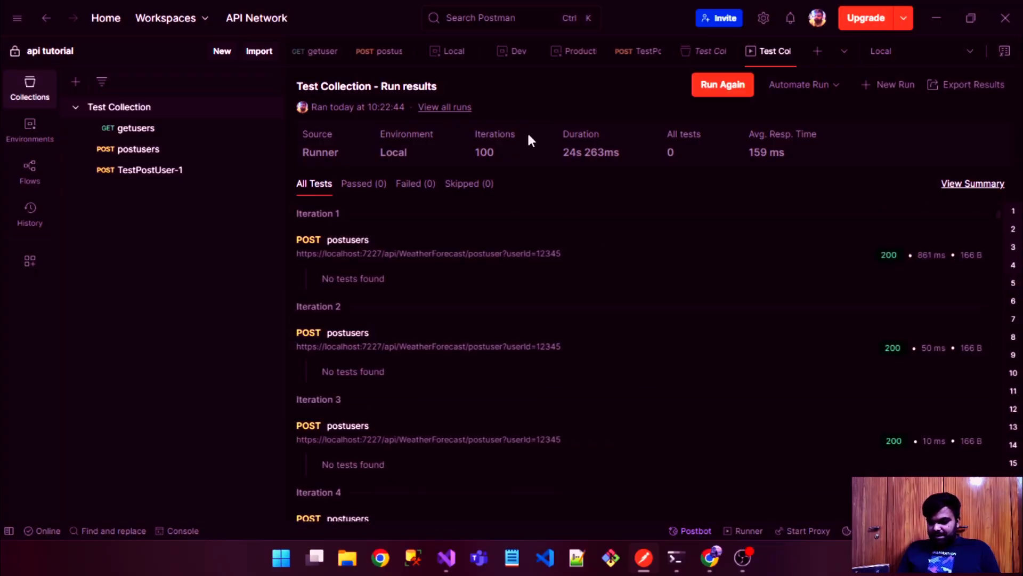
View all runs of Test Collection and check its functional, performance and scheduled run lists.
click(458, 108)
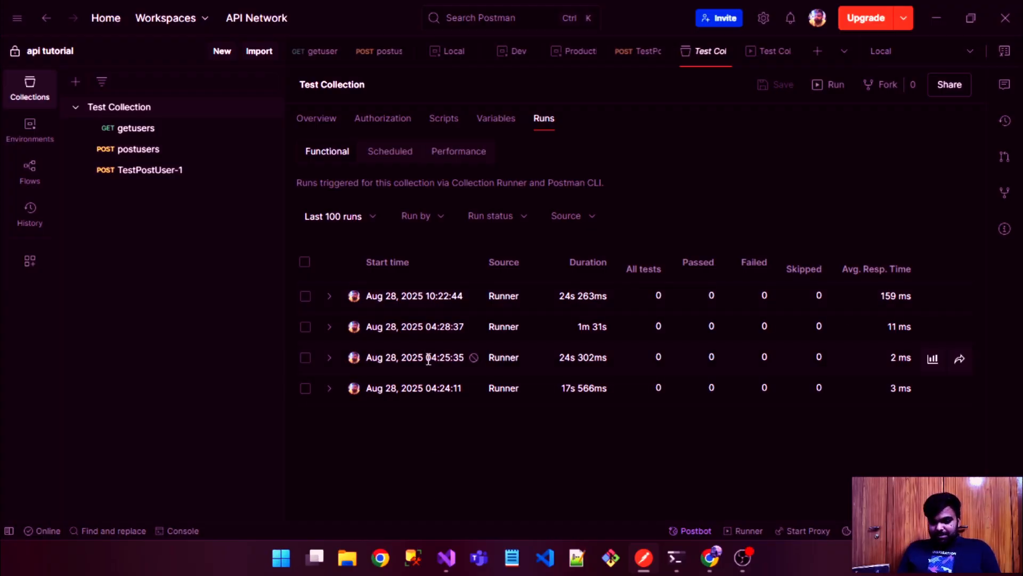
click(474, 153)
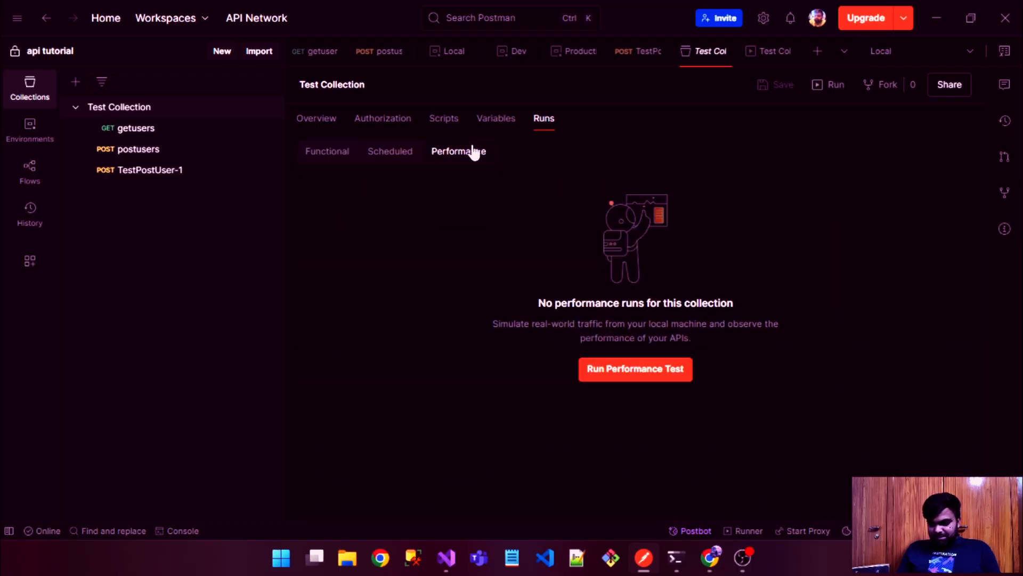
click(377, 153)
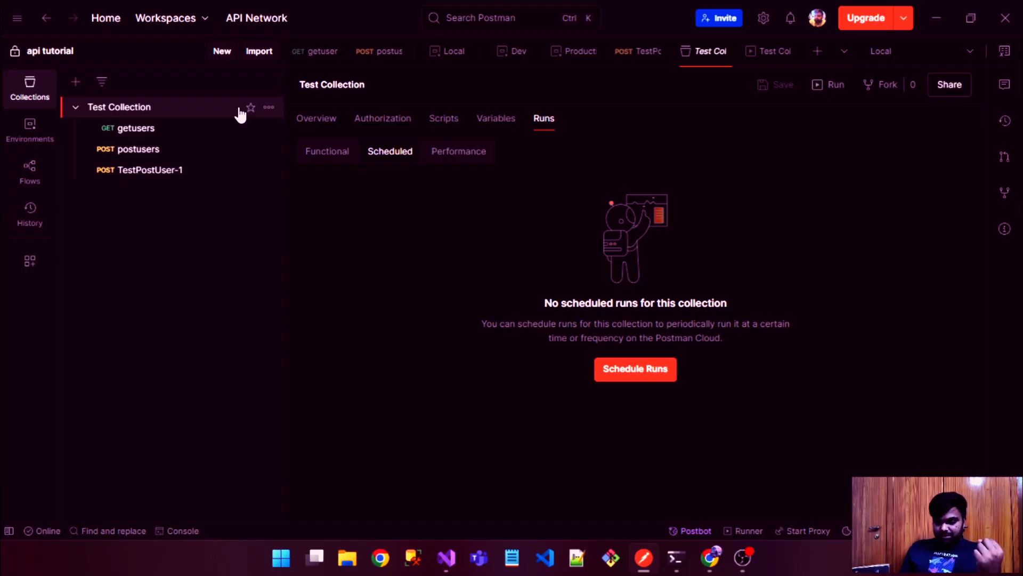
Add a userId variable without a value to the Local environment and save it.
click(194, 152)
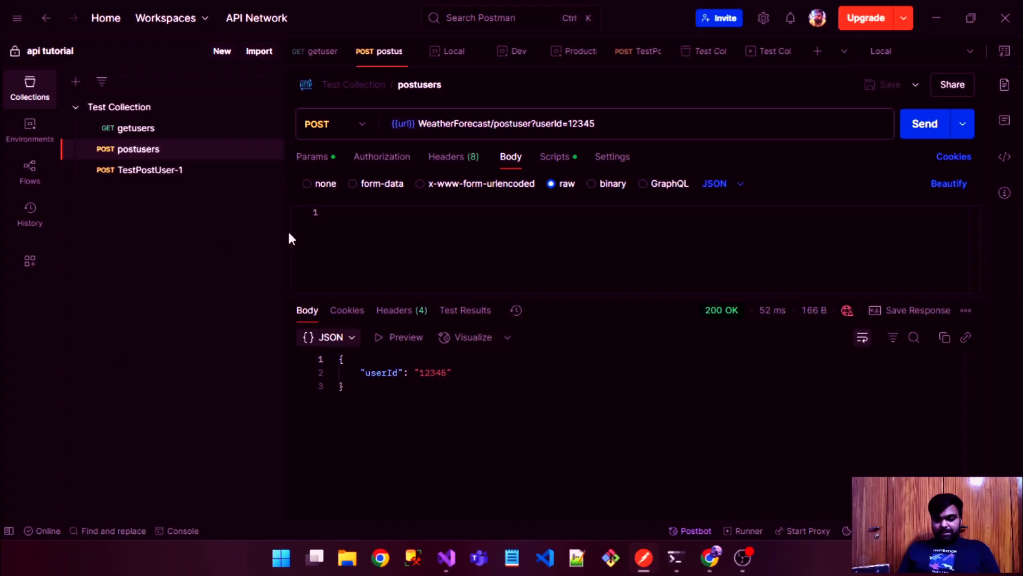
click(30, 133)
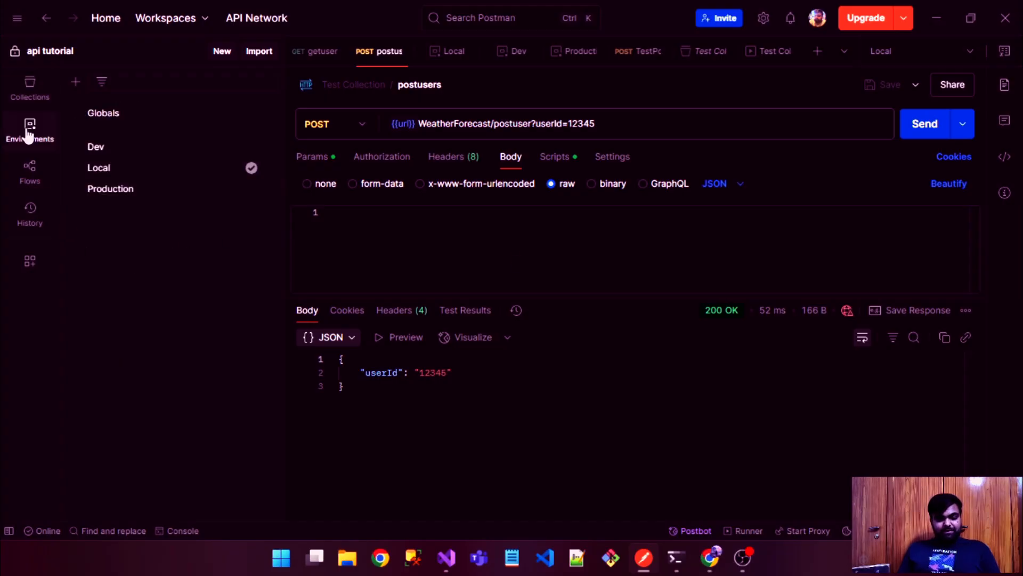
click(162, 176)
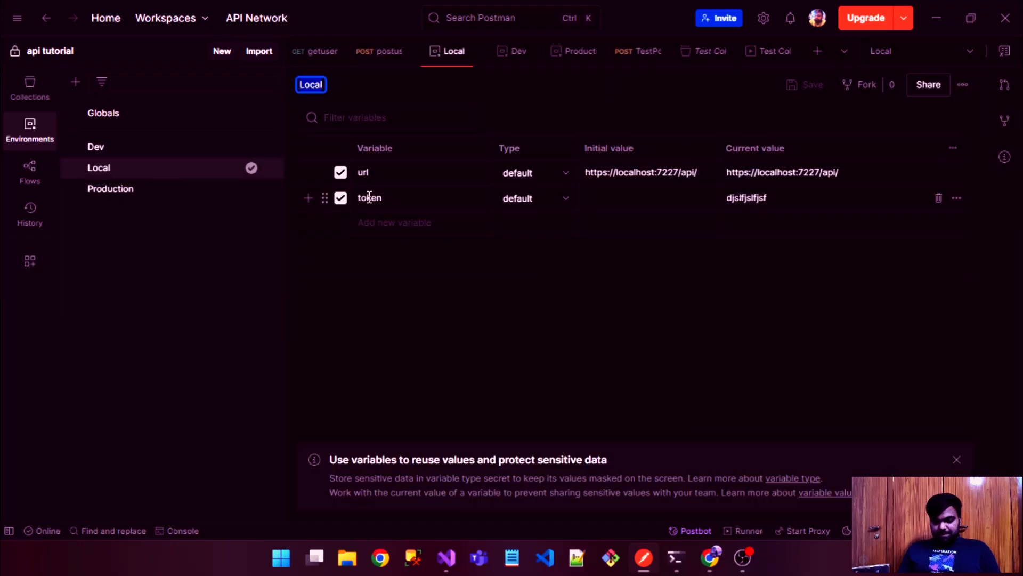
double_click(373, 197)
click(377, 228)
text(user)
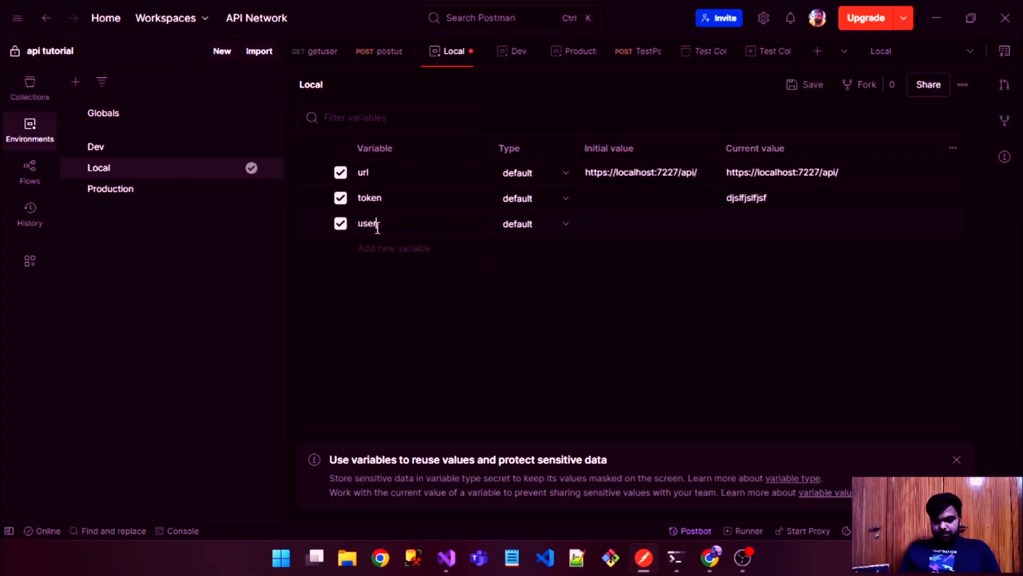
text(Id)
key(ctrl+s)
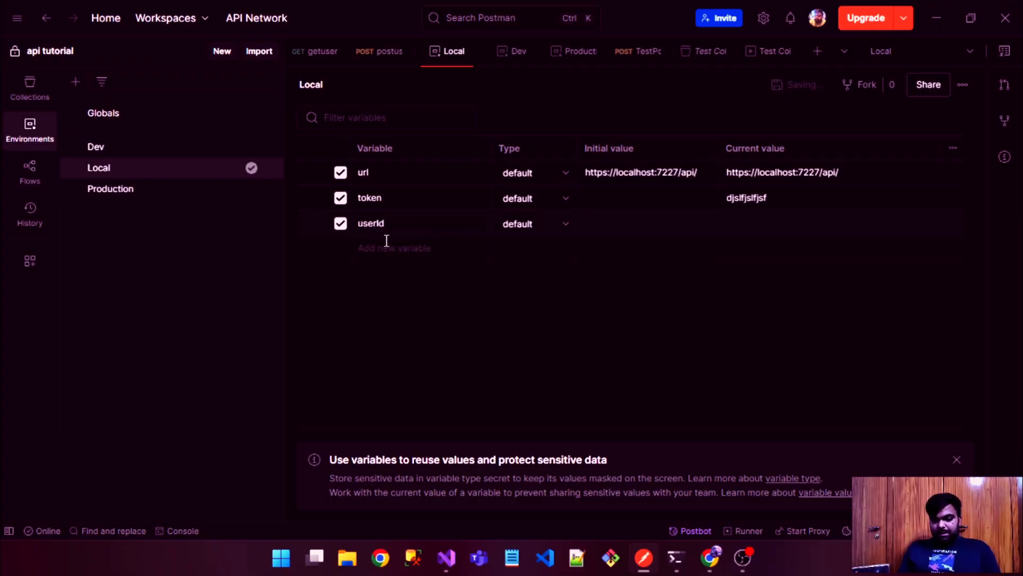
Replace the userId query value in the getusers request URL with the {{userId}} variable and save the request.
click(30, 103)
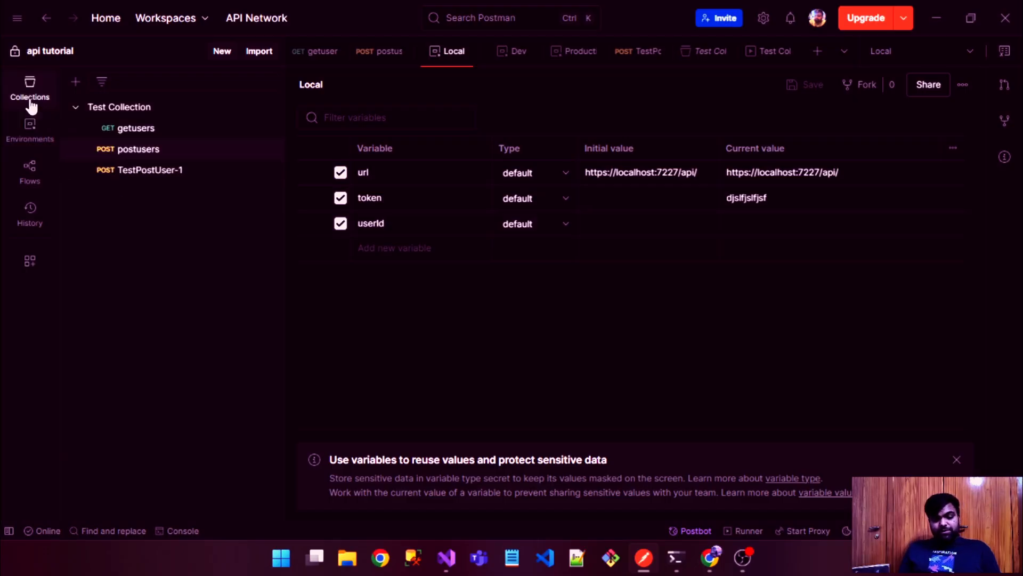
click(138, 149)
click(387, 221)
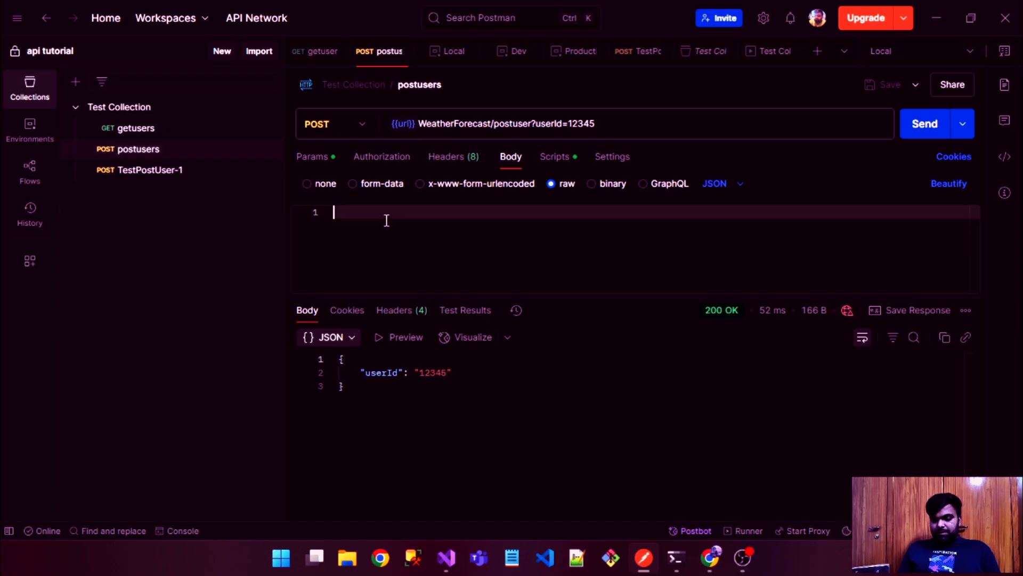
click(169, 128)
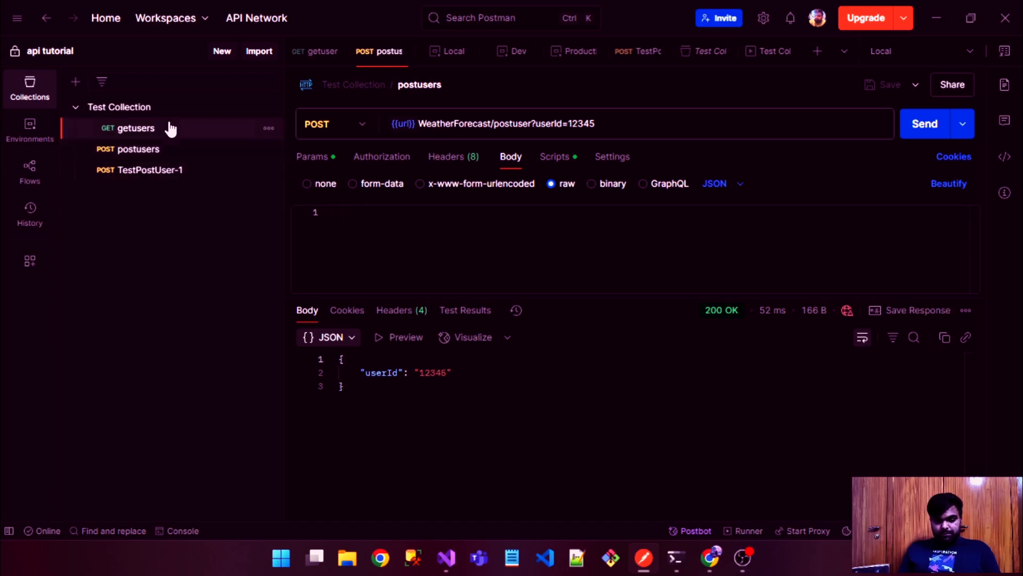
click(602, 126)
key(BackSpace)
key(BackSpace)
key(BackSpace)
key(BackSpace)
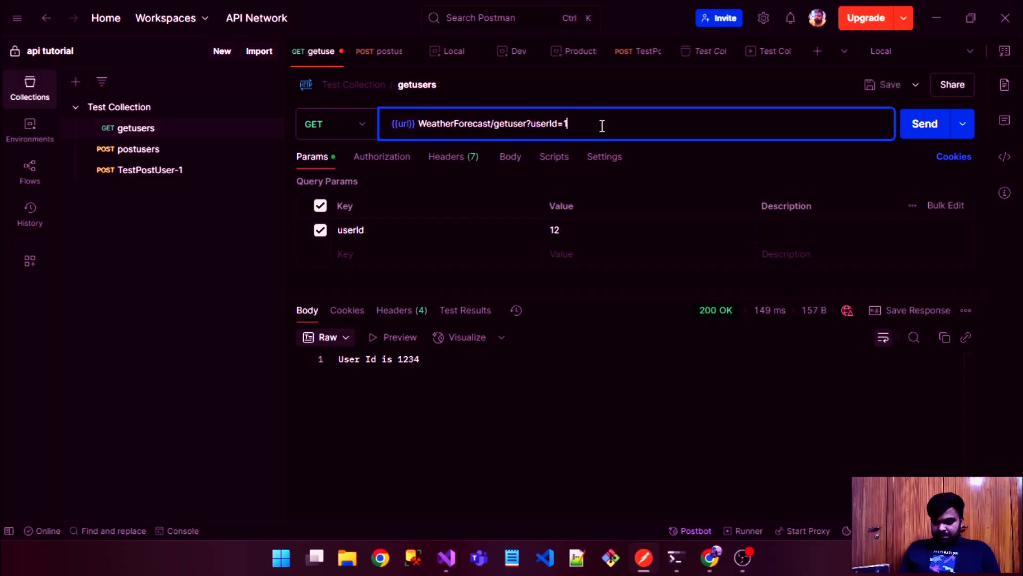
text({{)
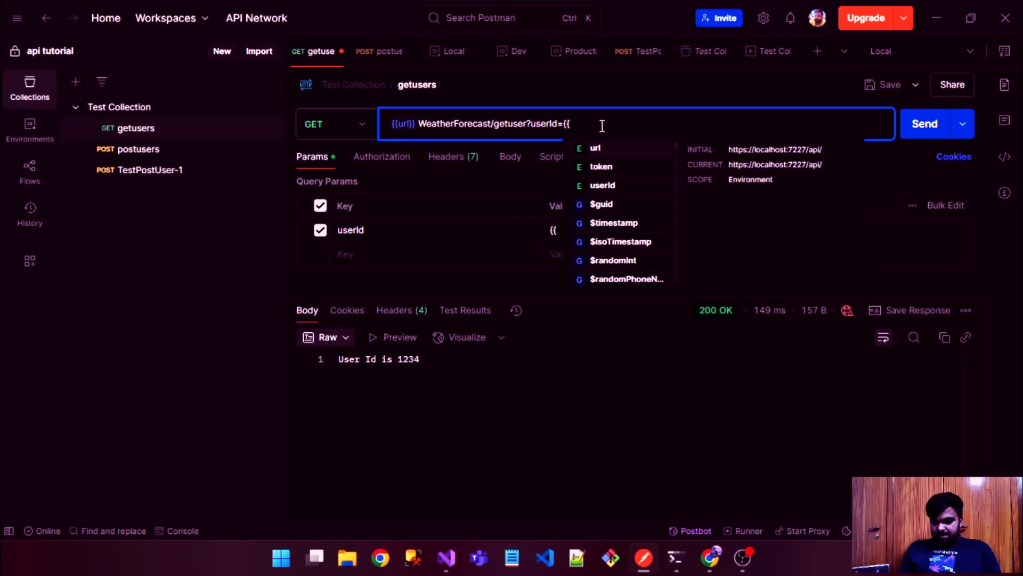
text(us)
key(Return)
key(ctrl+s)
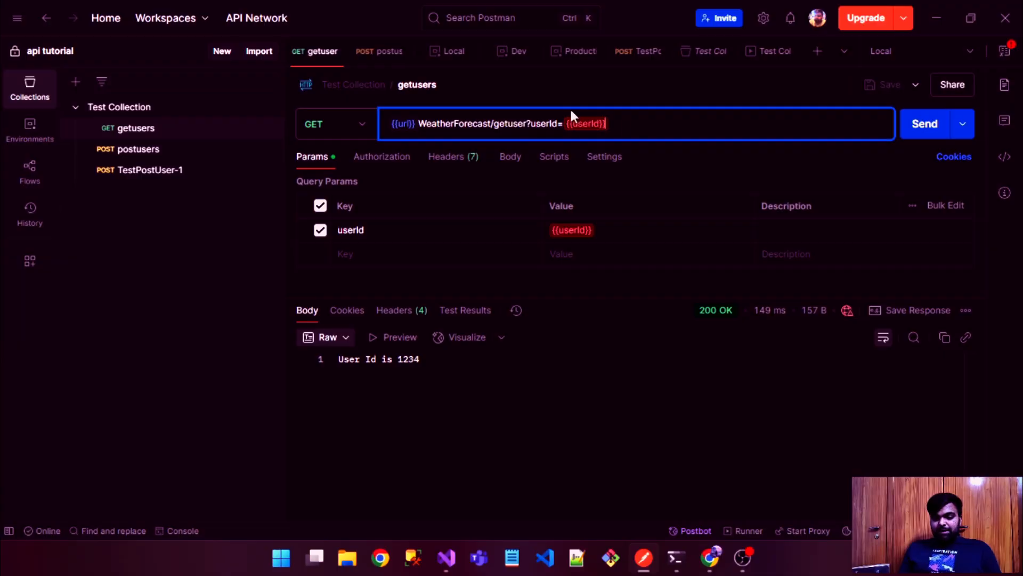
Send the postusers request and select the userId value in its JSON response.
mouse_move(574, 117)
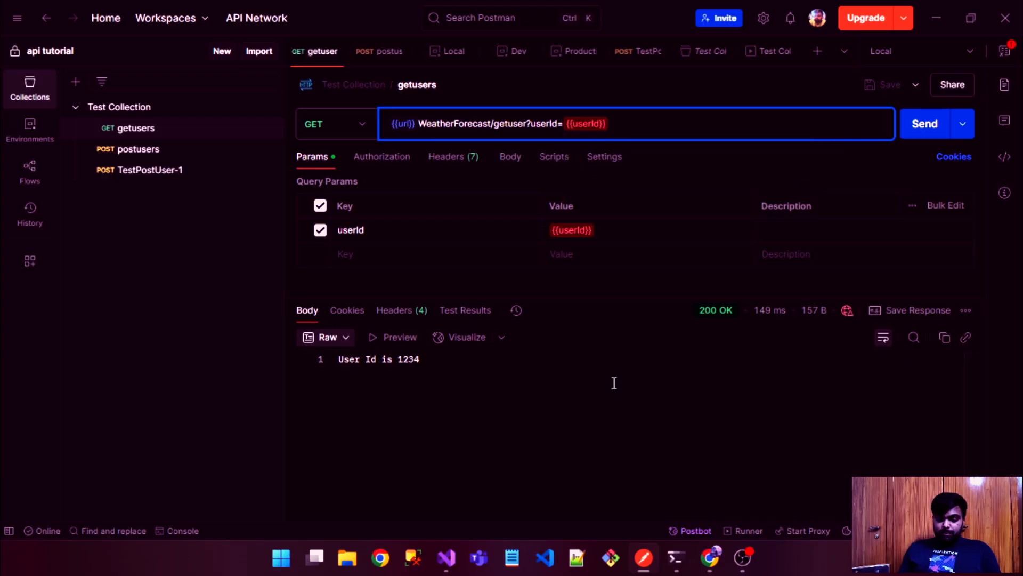
click(461, 357)
click(224, 158)
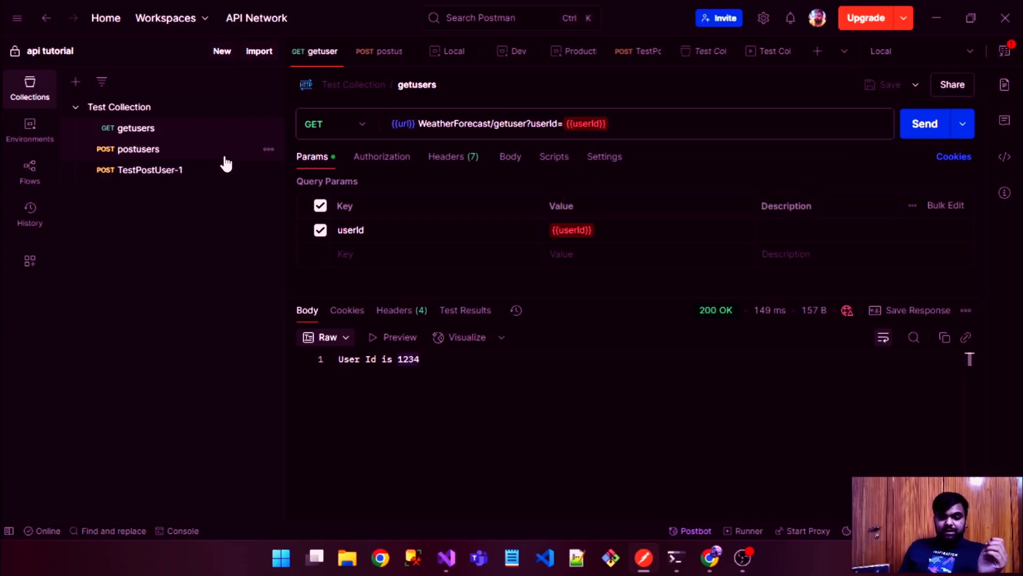
click(225, 158)
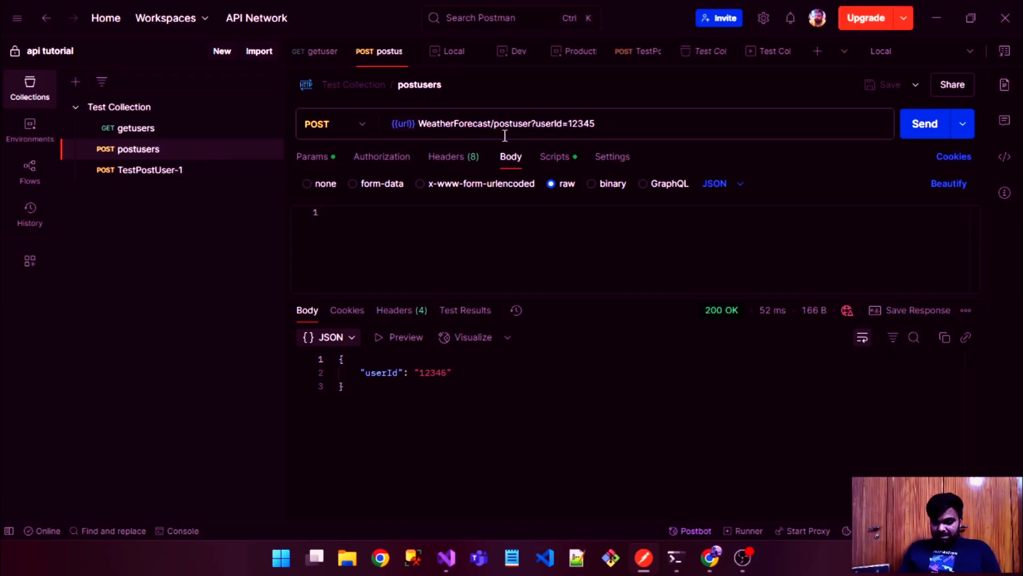
click(672, 211)
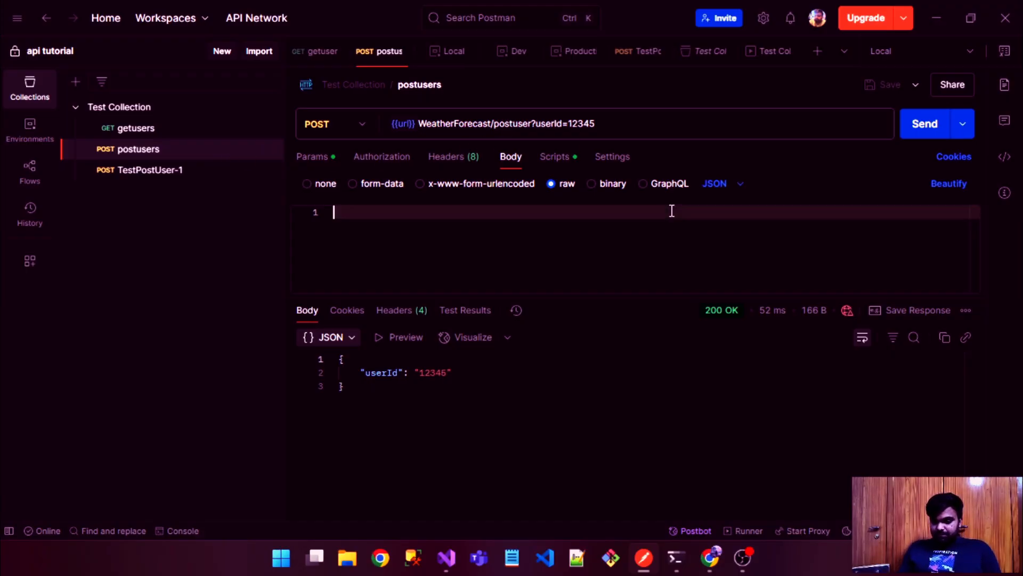
click(918, 132)
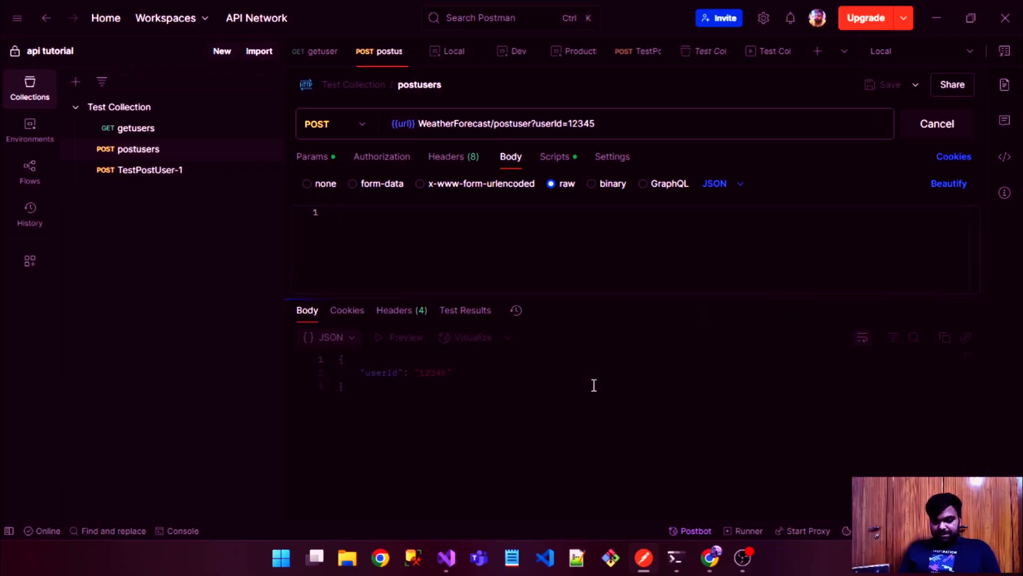
double_click(441, 373)
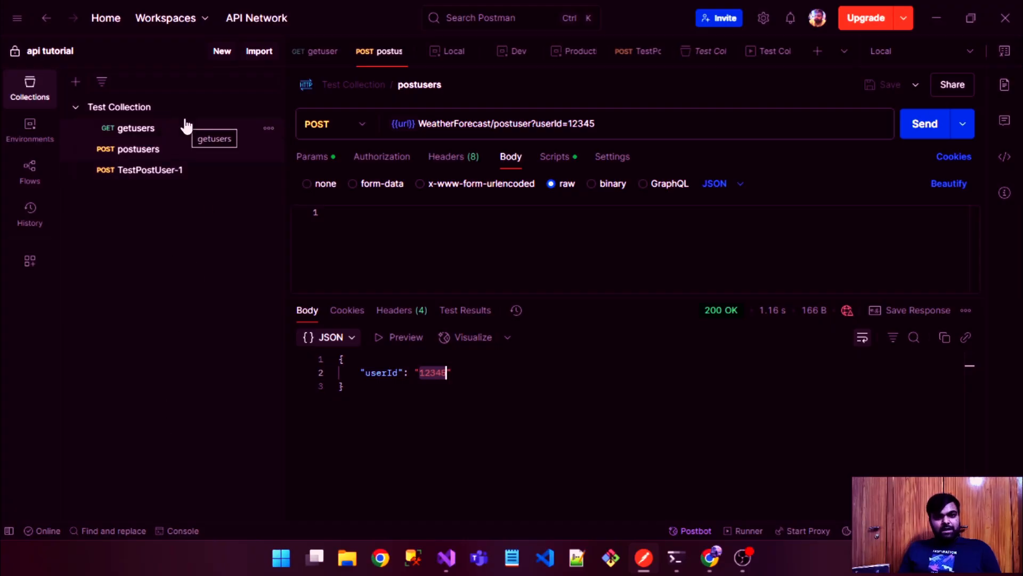
Compare the userId field and value in the postusers response with the userId parameter of the getusers request.
click(429, 359)
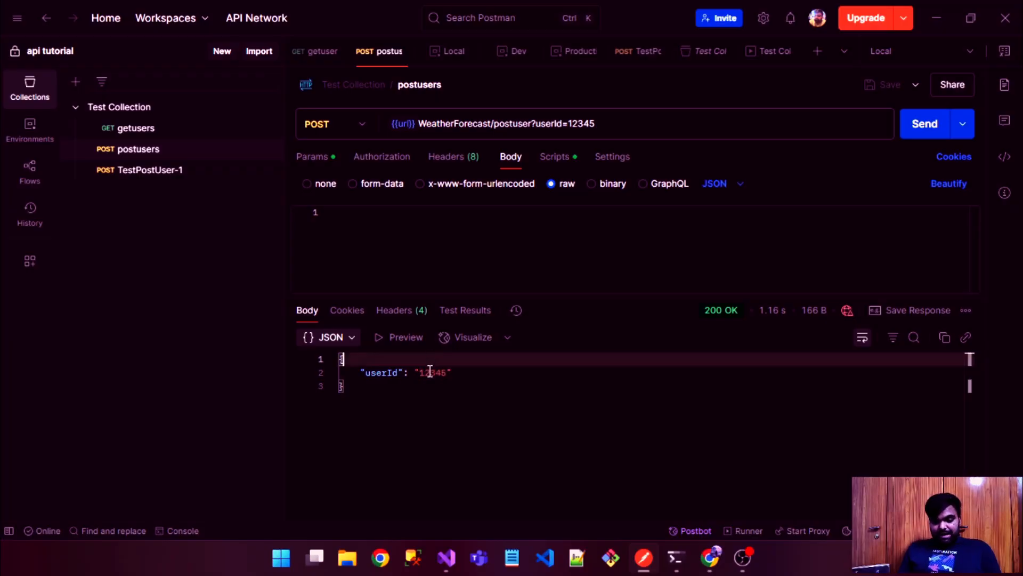
click(429, 372)
double_click(430, 372)
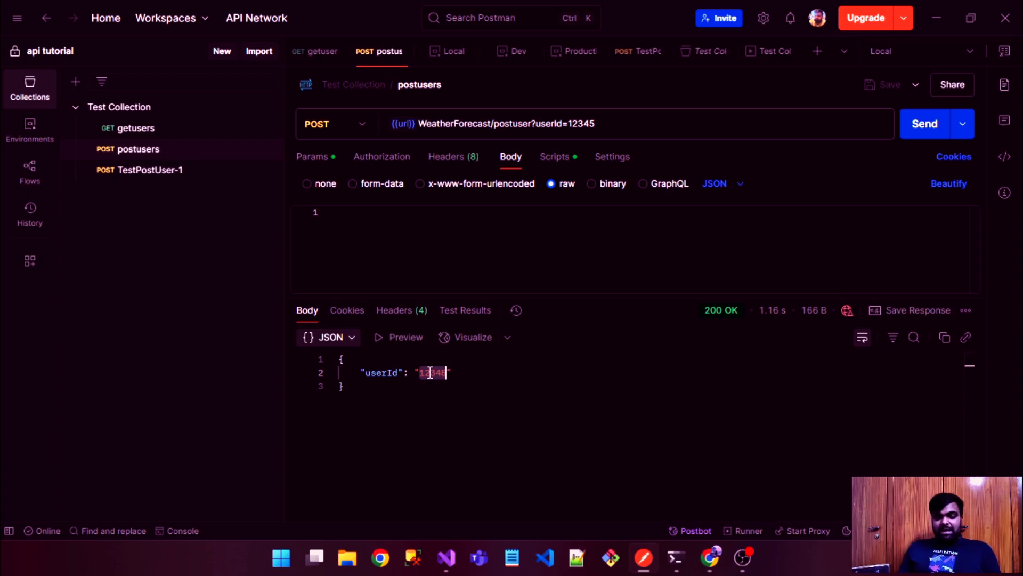
click(187, 253)
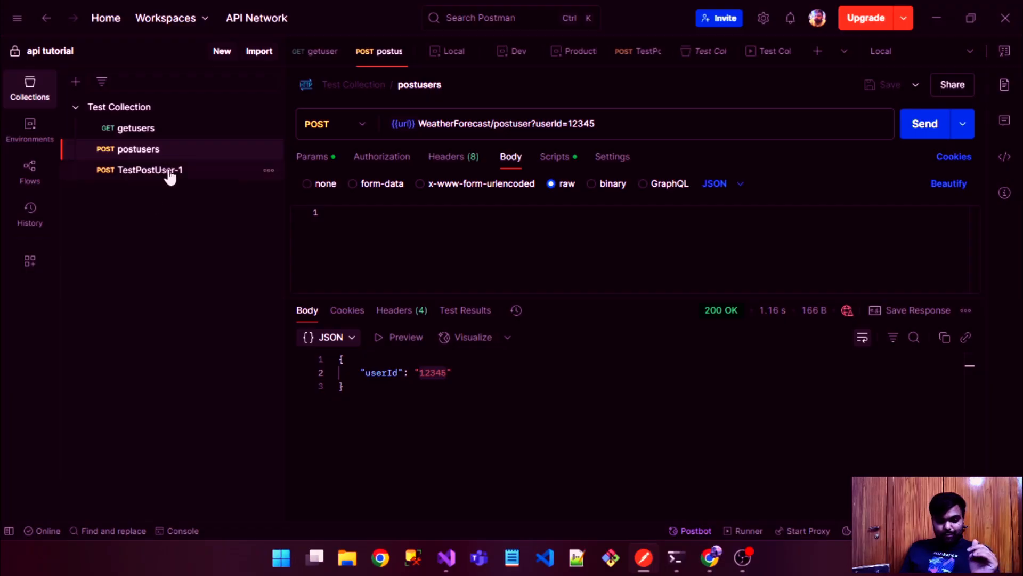
click(193, 131)
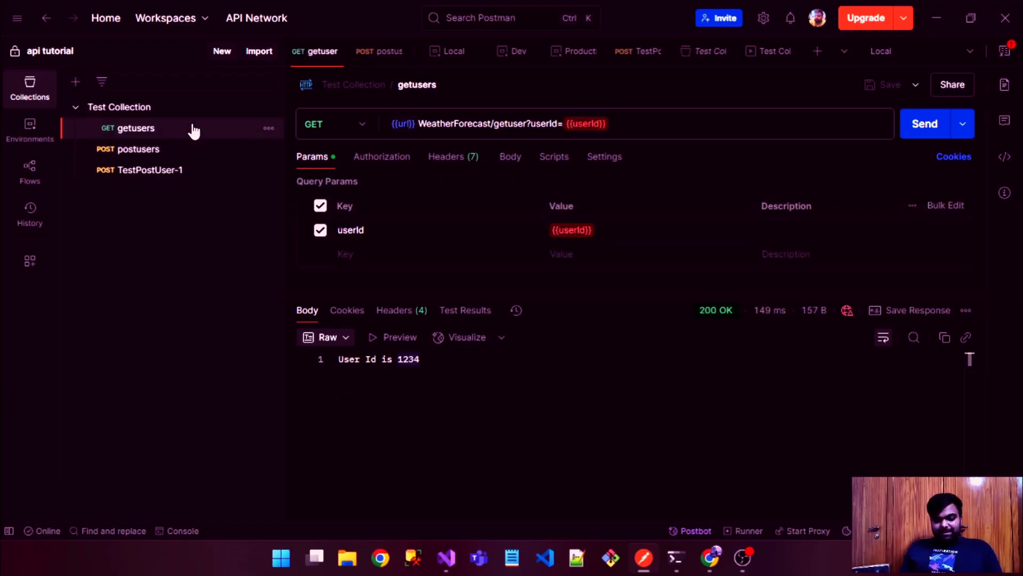
click(187, 154)
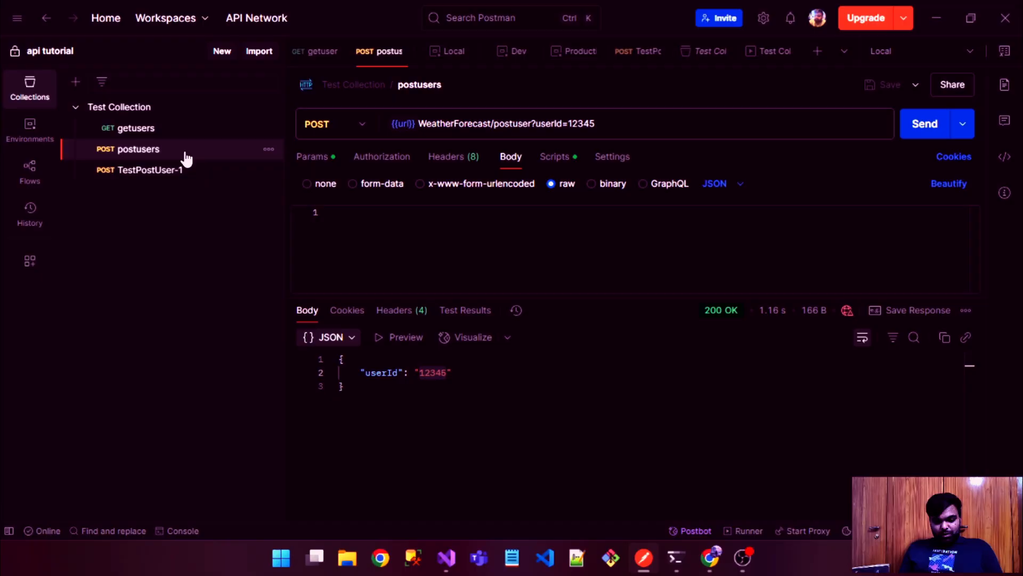
click(447, 391)
click(378, 371)
double_click(378, 372)
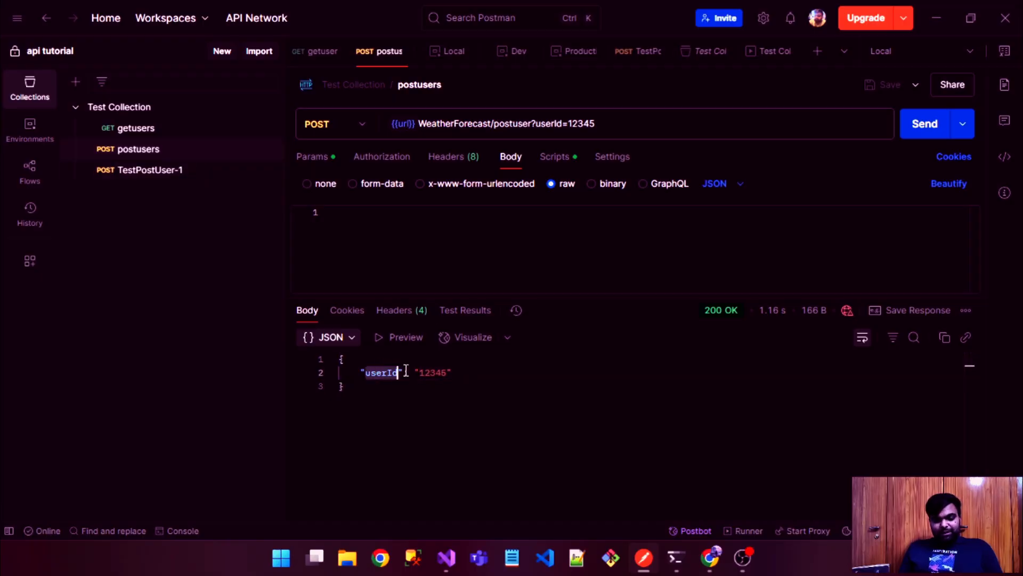
Check the userId value in the postusers response against the {{userId}} variable's value in the getusers request URL.
double_click(427, 371)
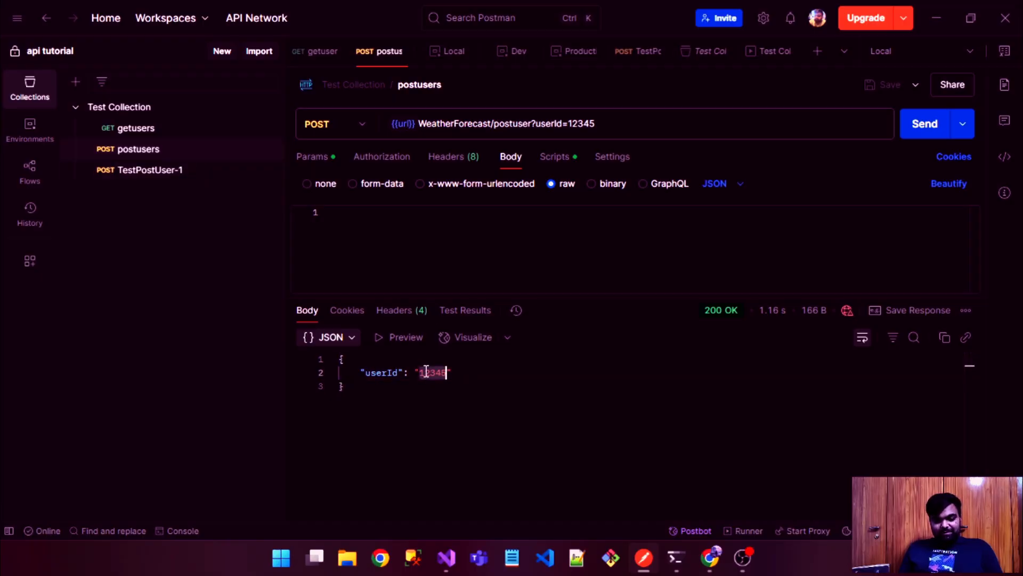
click(211, 133)
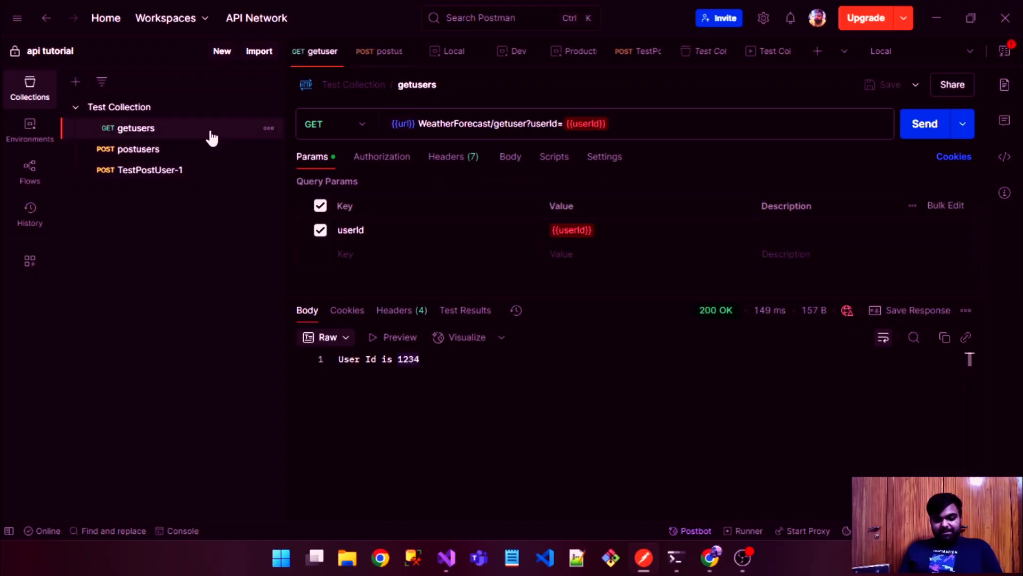
mouse_move(584, 122)
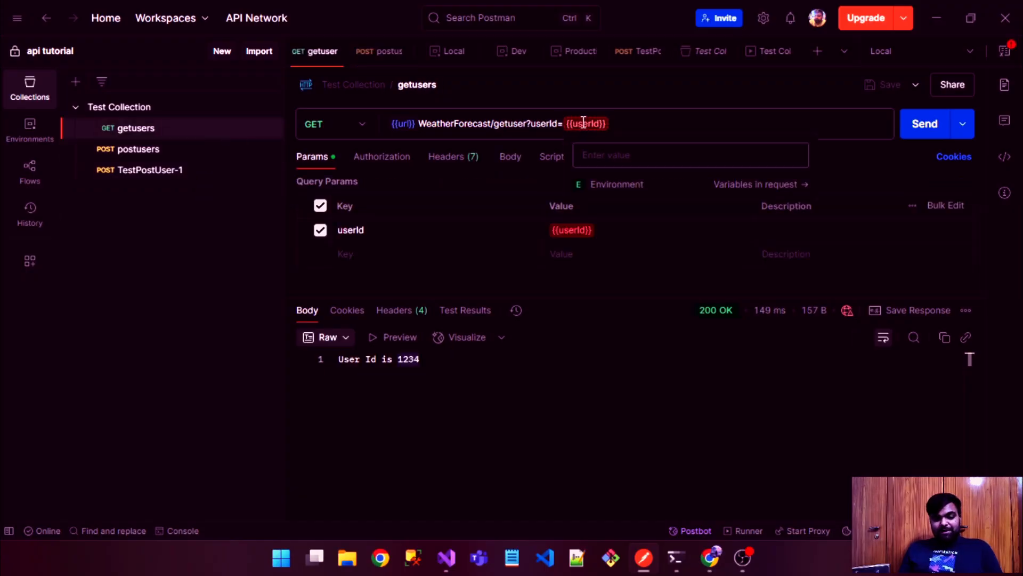
click(597, 155)
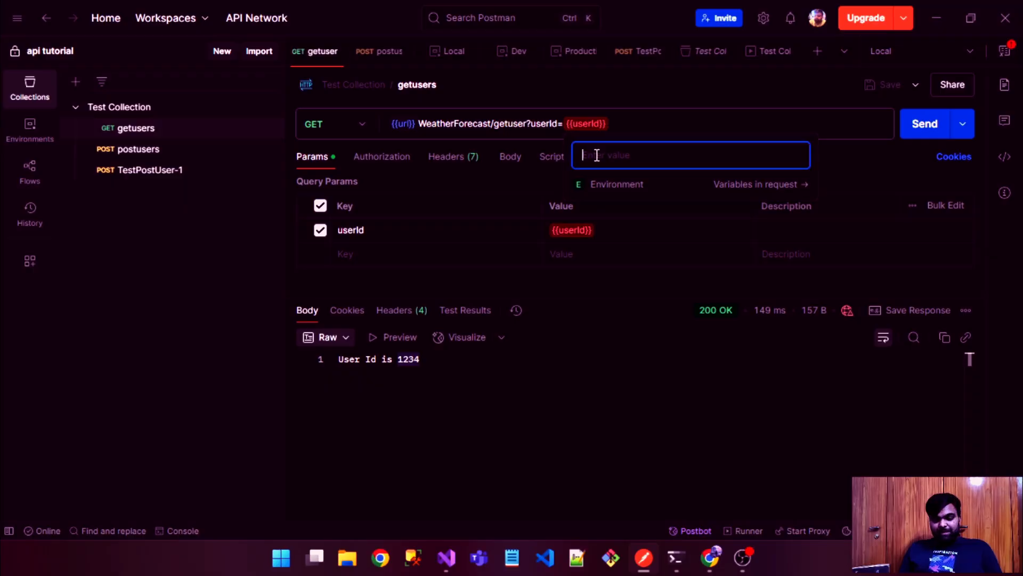
click(513, 450)
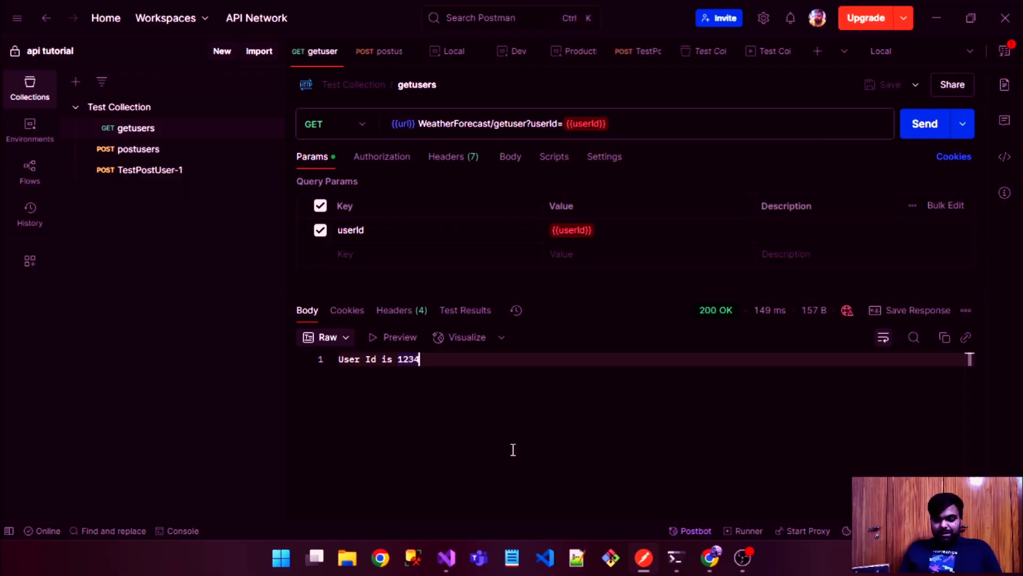
Uncomment both lines of the postusers post-response script that parse the JSON response and set the userId environment variable.
click(183, 152)
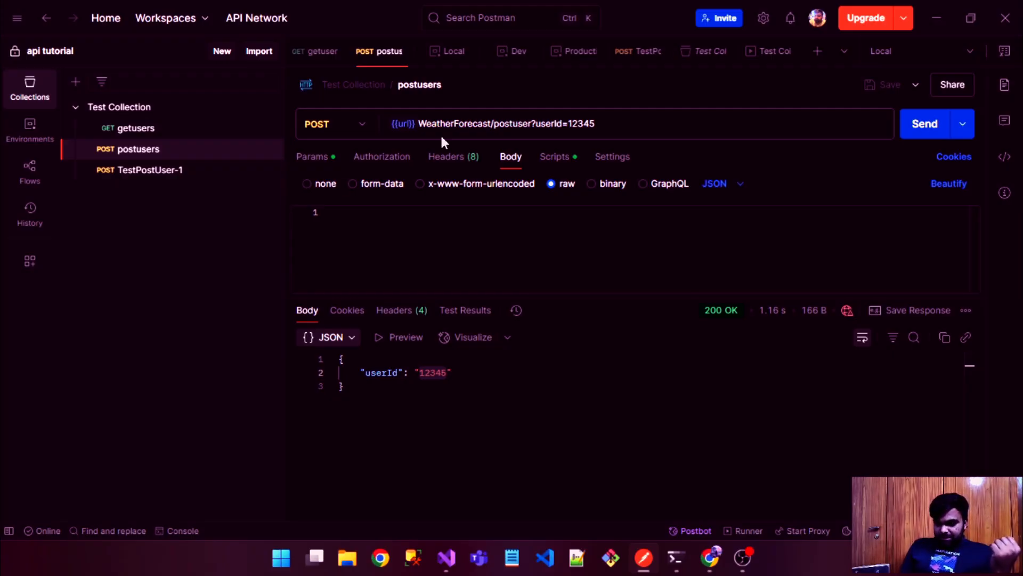
click(553, 168)
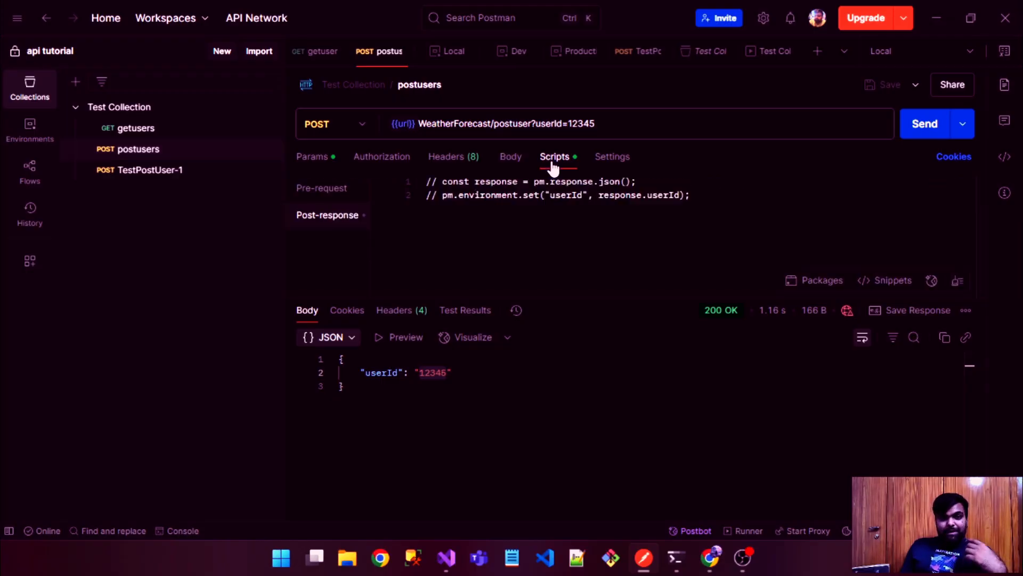
click(478, 262)
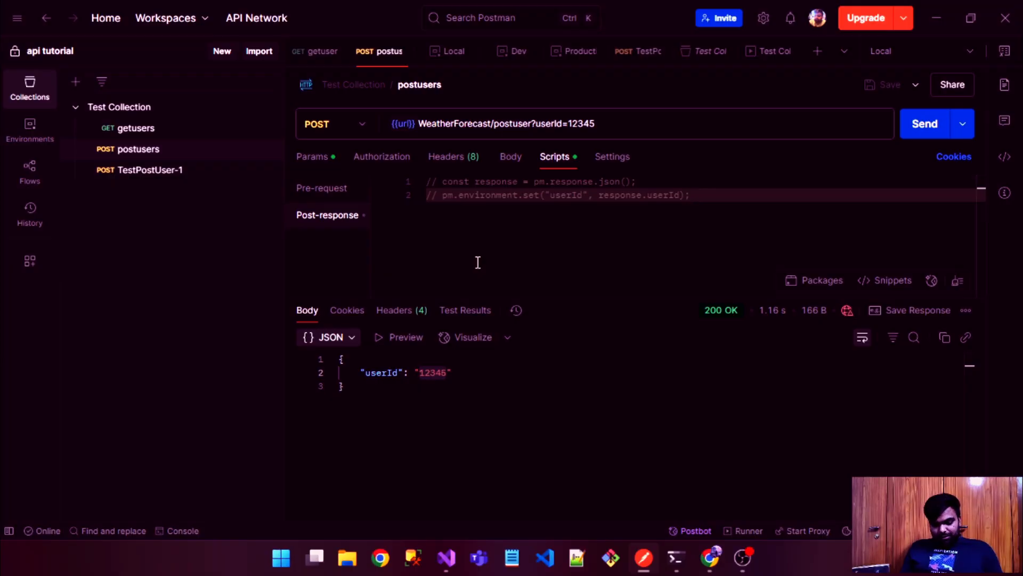
key(ctrl+a)
key(ctrl+k)
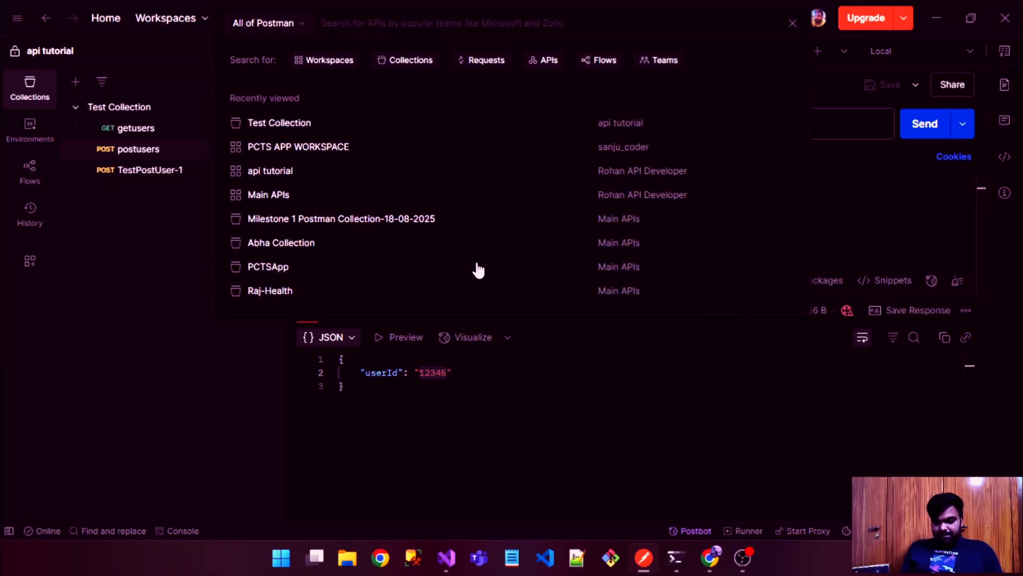
key(Escape)
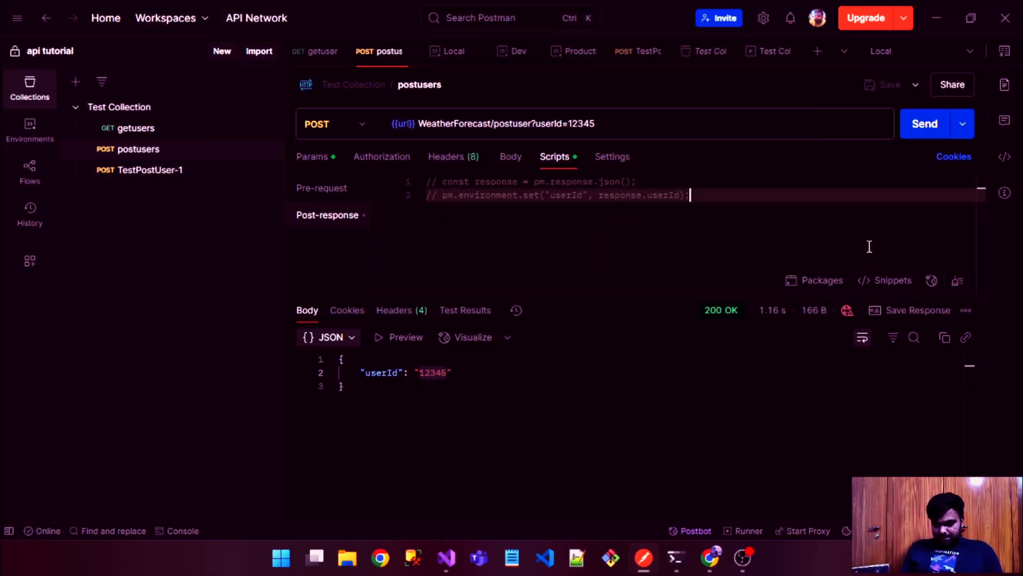
key(ctrl+slash)
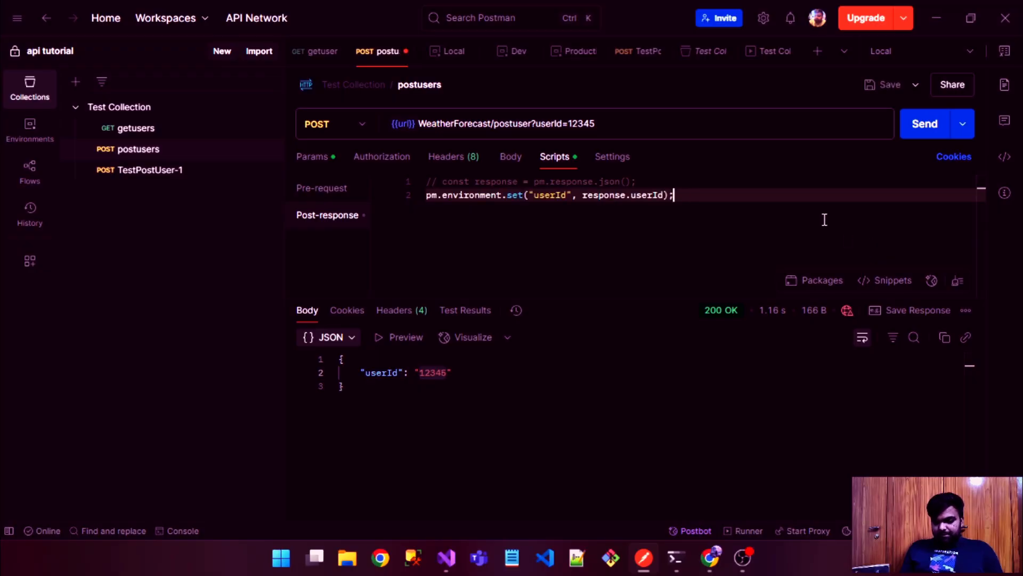
key(Up)
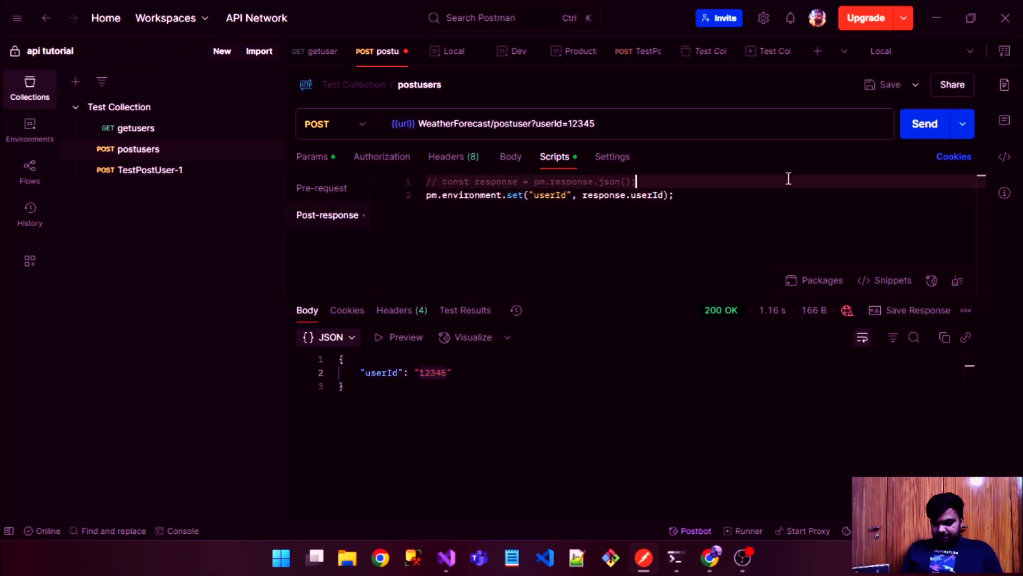
key(ctrl+slash)
click(710, 215)
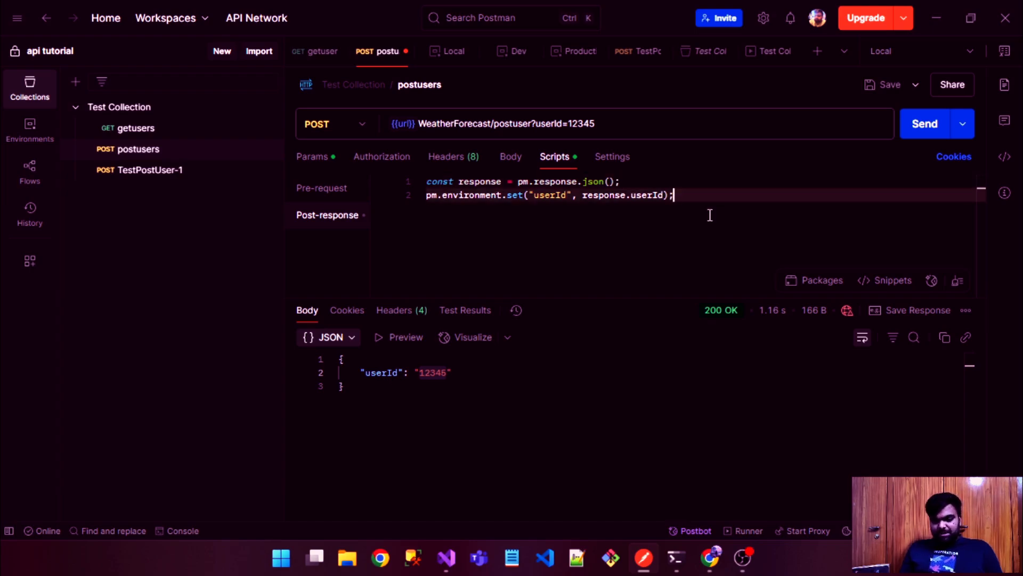
Examine how the post-response script reads the JSON response and passes response.userId to the userId environment variable.
double_click(483, 183)
double_click(559, 181)
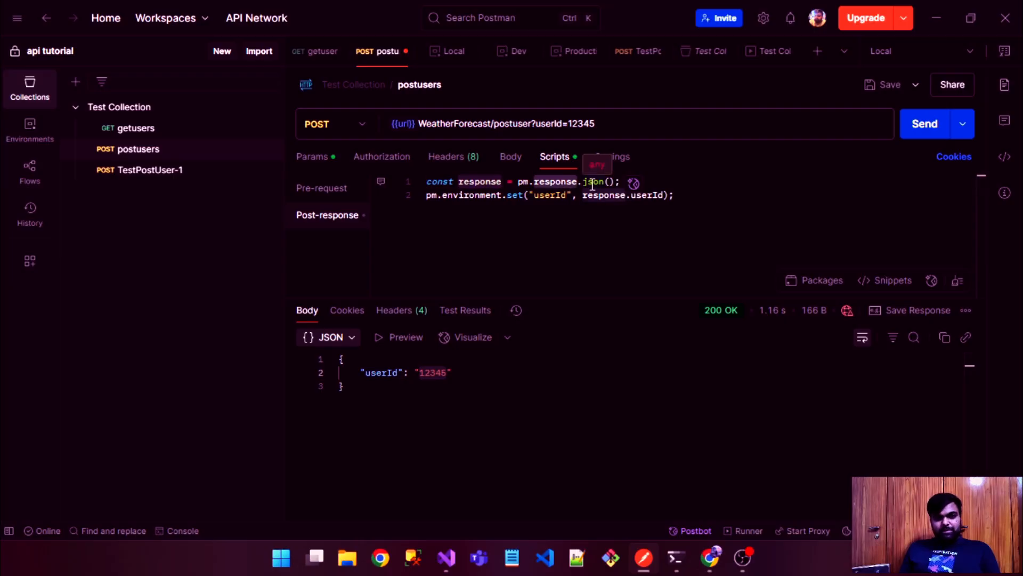
click(593, 183)
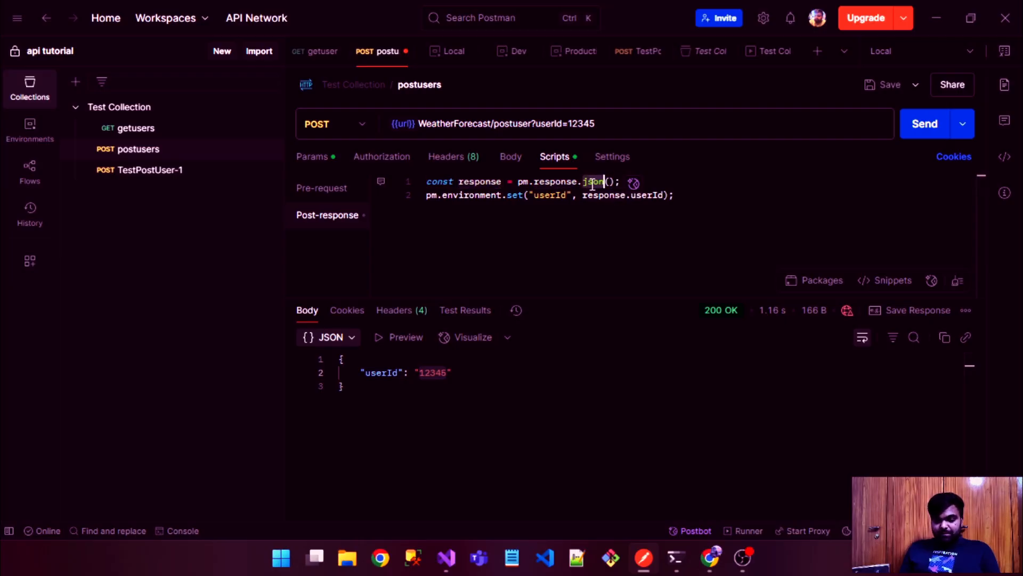
double_click(471, 196)
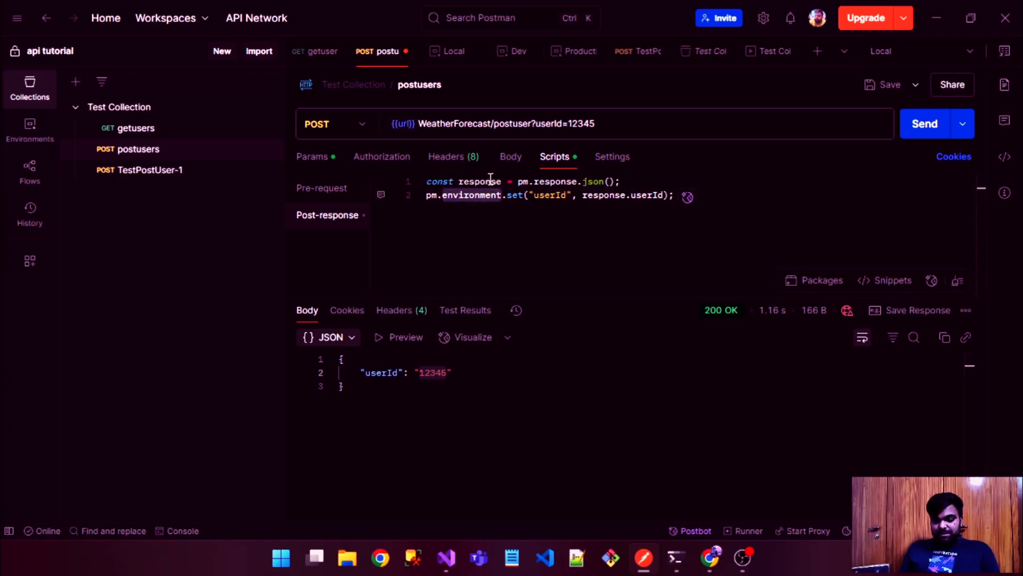
double_click(490, 181)
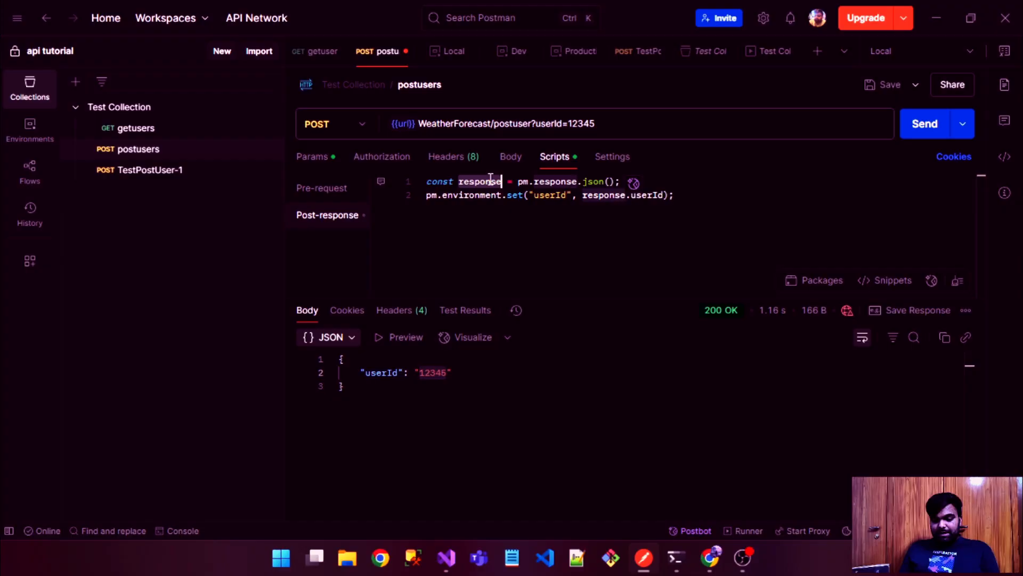
double_click(646, 196)
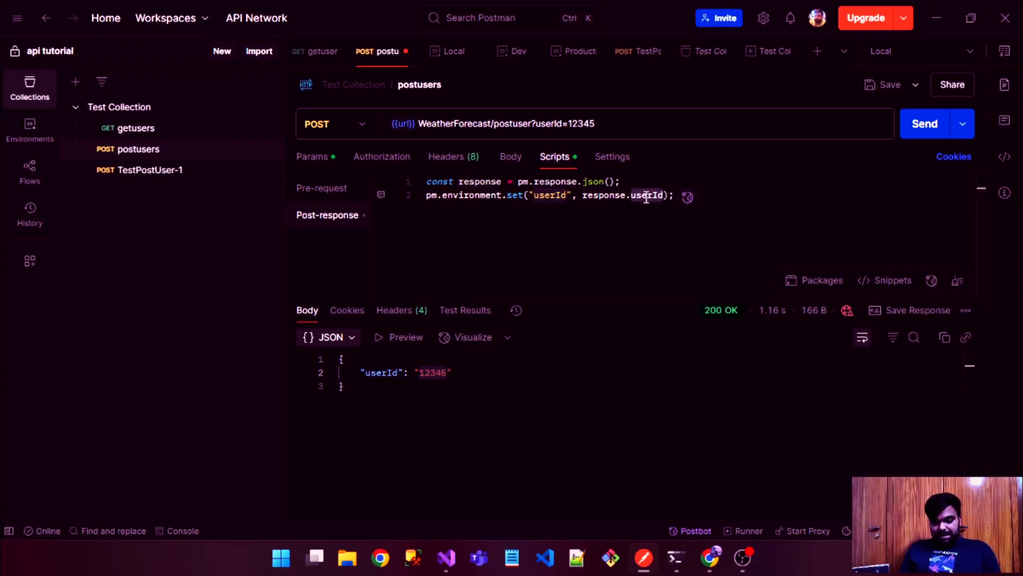
click(584, 210)
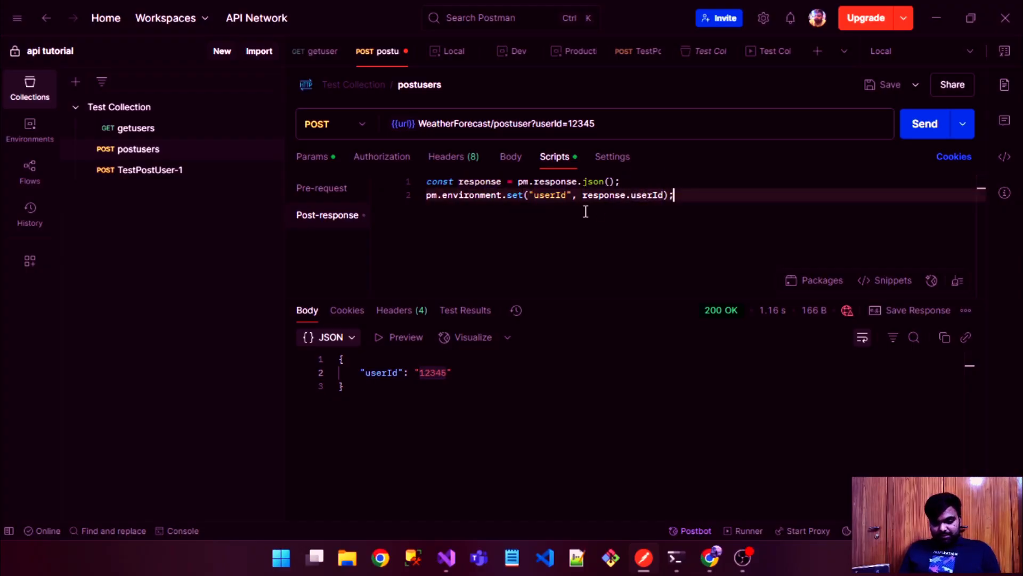
double_click(558, 195)
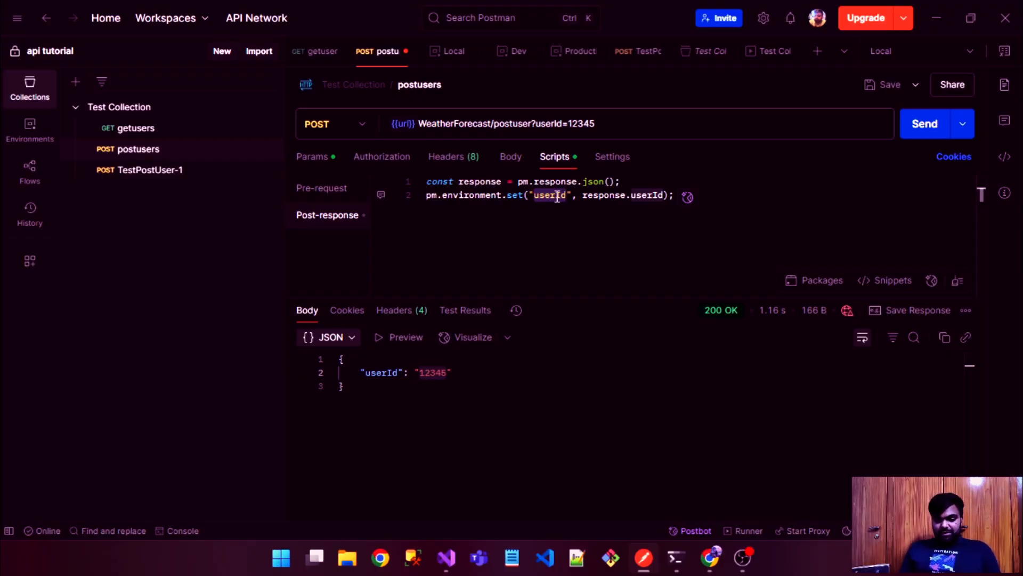
click(677, 230)
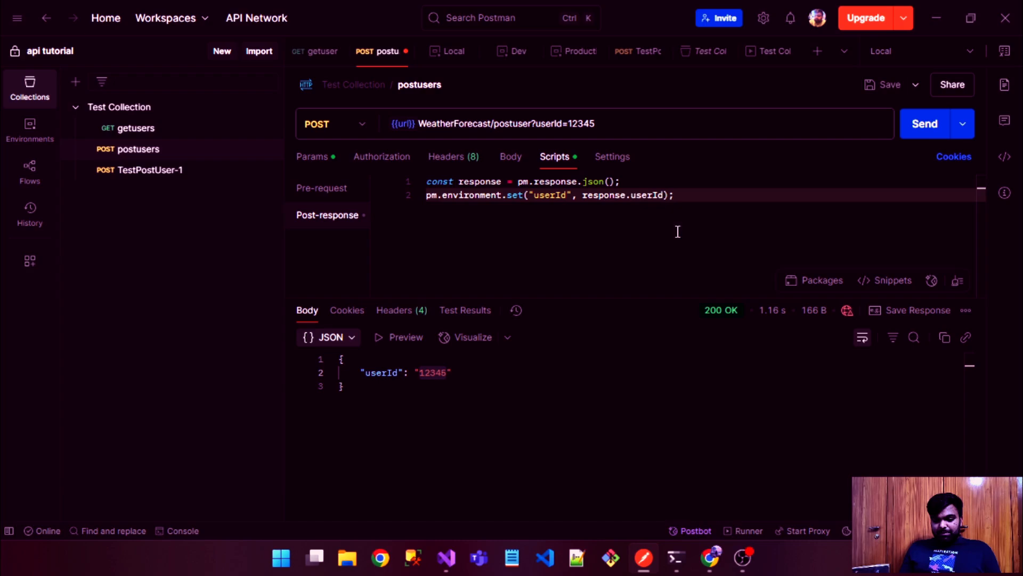
click(632, 181)
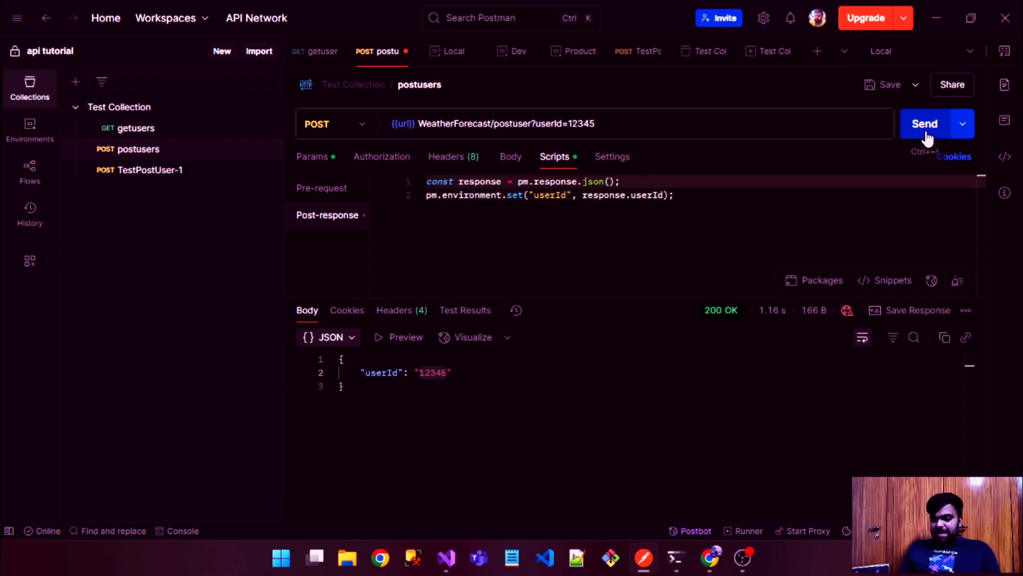
Inspect the {{userId}} variable in getusers again, and review the postusers script alongside the userId field and value in its response.
click(221, 134)
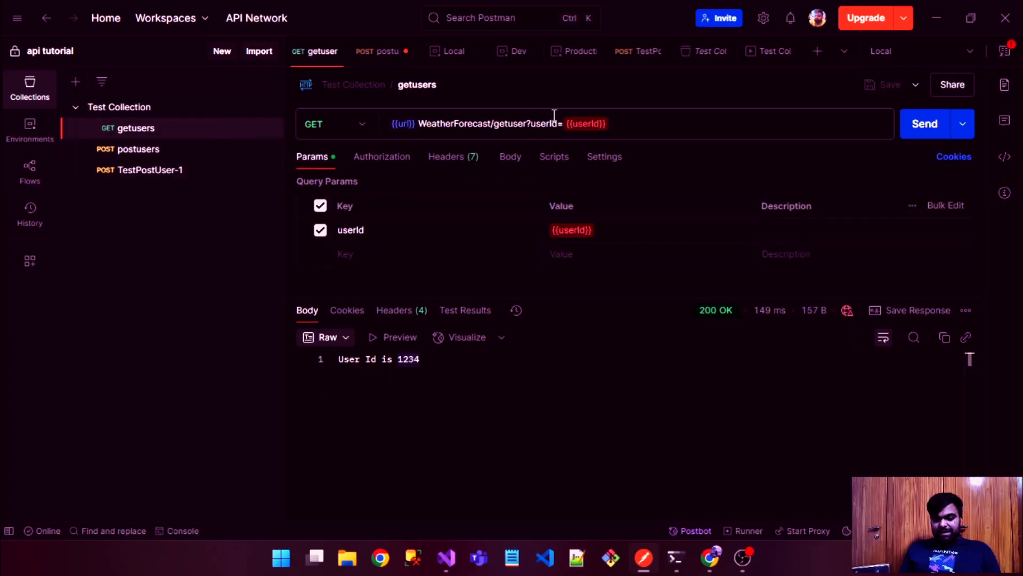
mouse_move(593, 121)
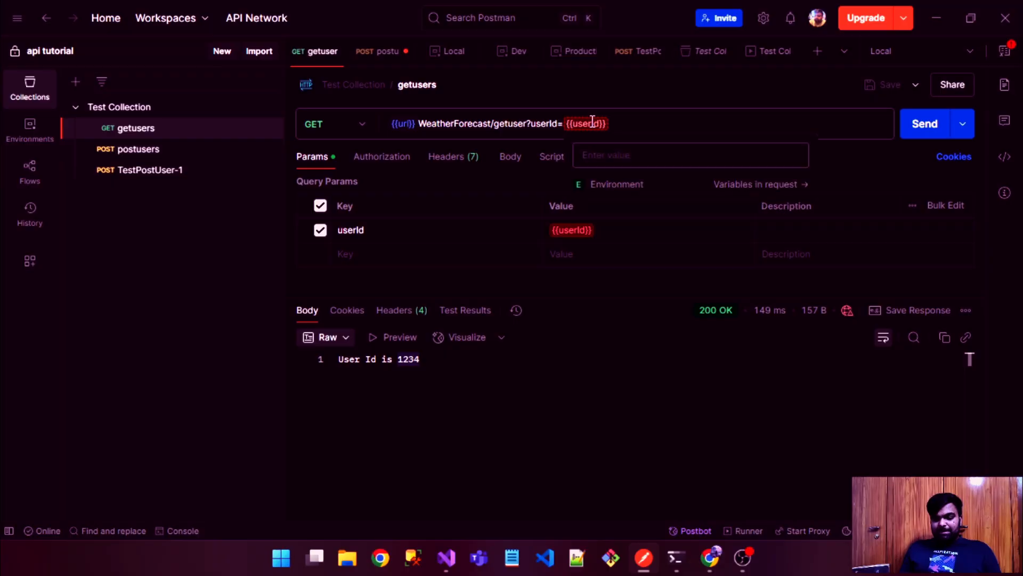
click(202, 158)
click(633, 234)
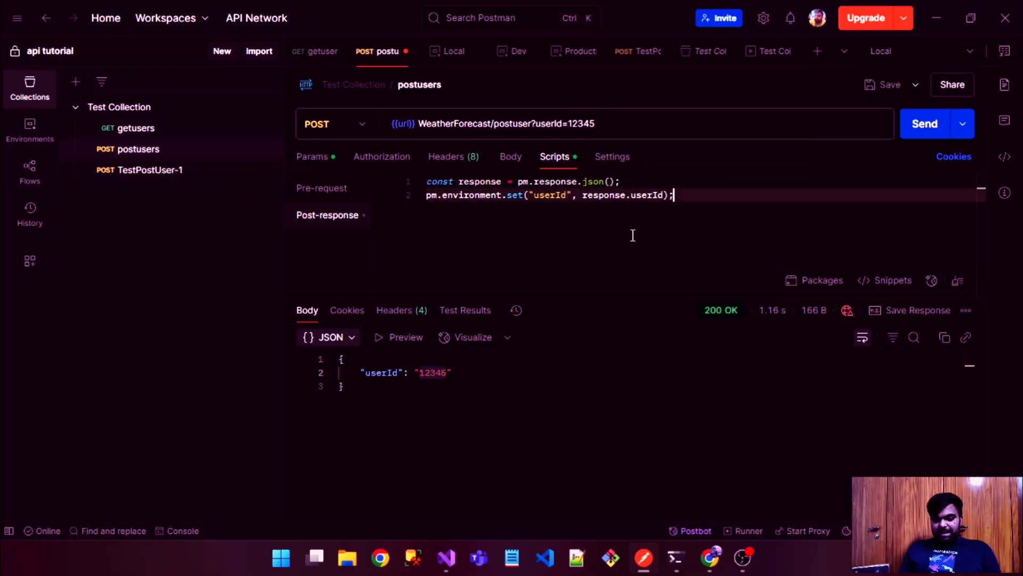
double_click(385, 372)
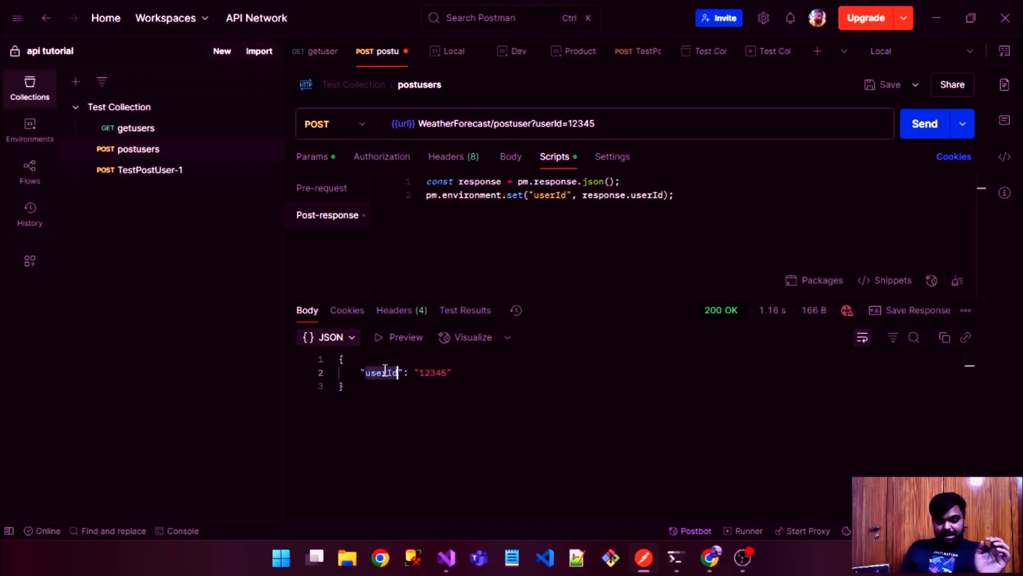
double_click(441, 373)
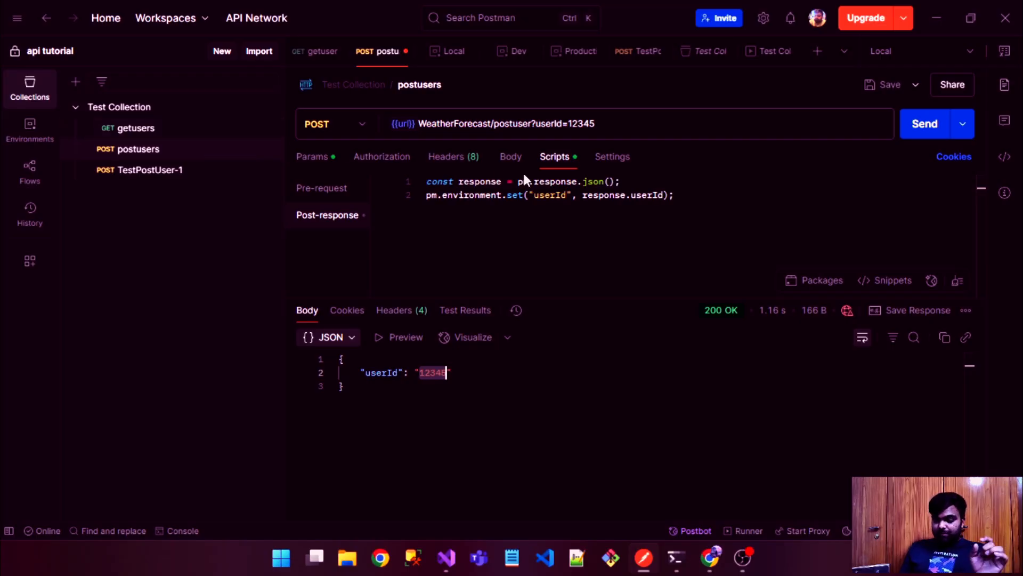
Send the postusers request with the post-response script enabled to store the returned userId in the environment.
click(555, 181)
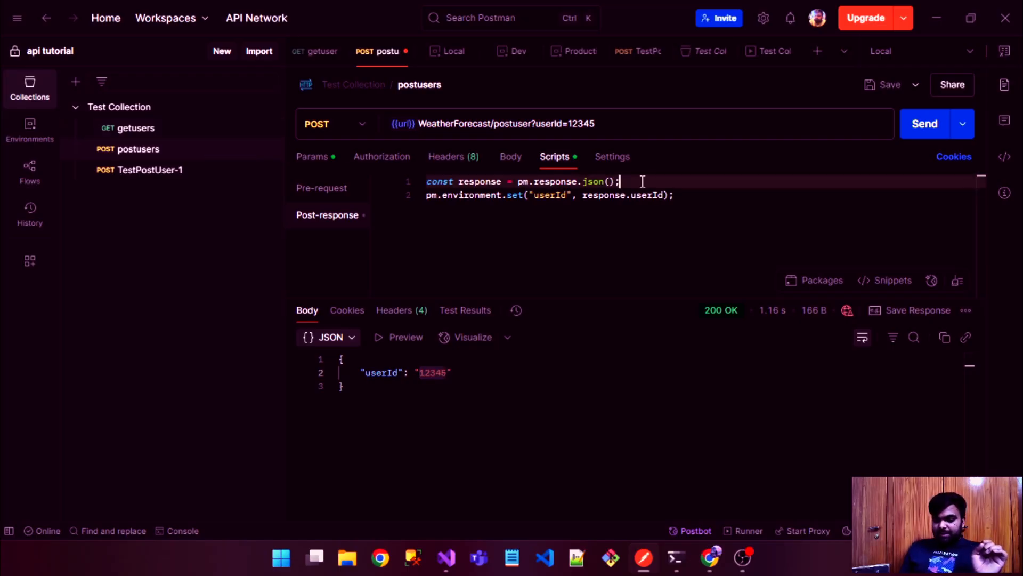
click(914, 133)
click(913, 133)
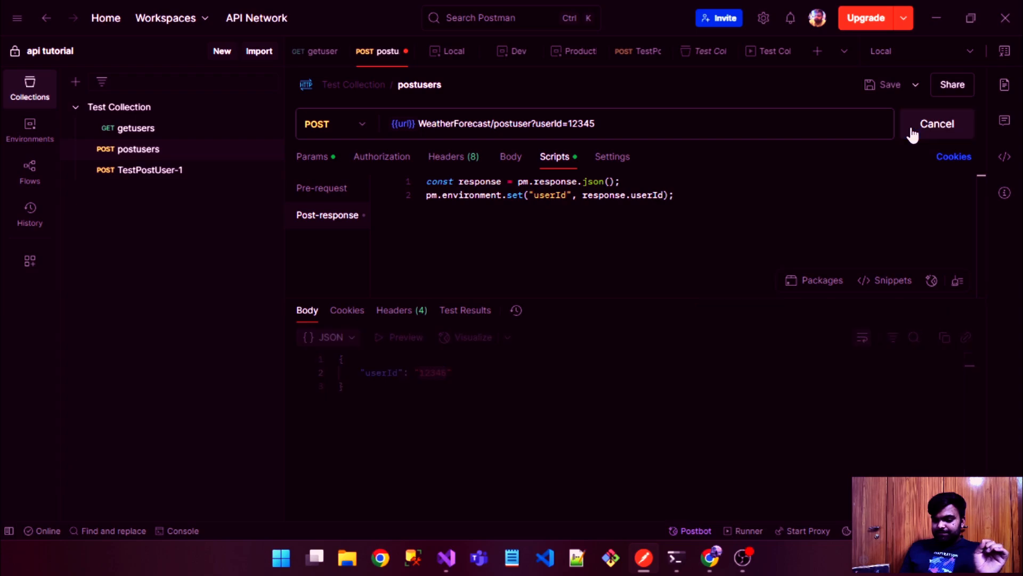
click(490, 431)
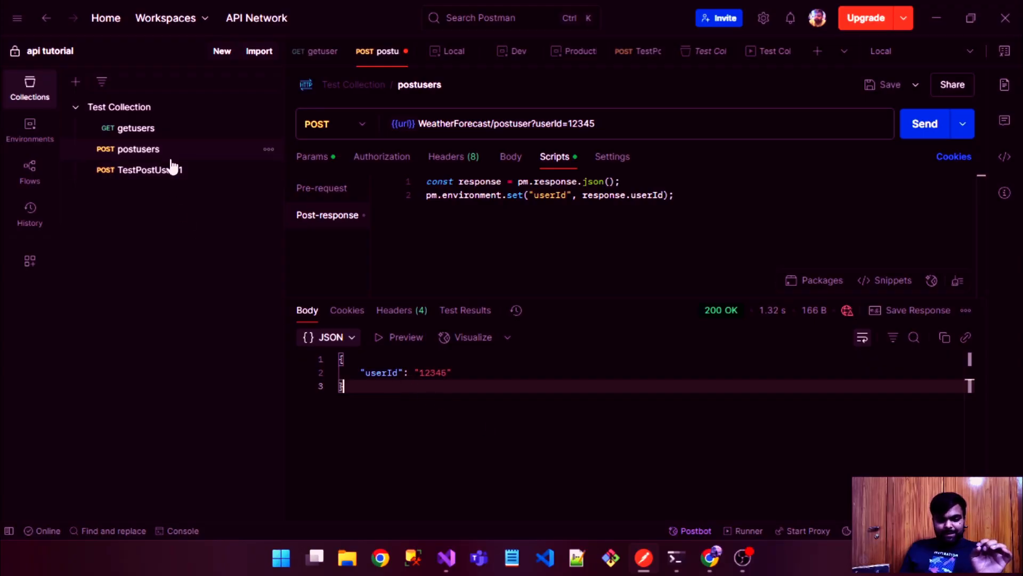
Check the value of {{userId}} in the getusers request URL and send the getusers request.
click(184, 135)
click(185, 135)
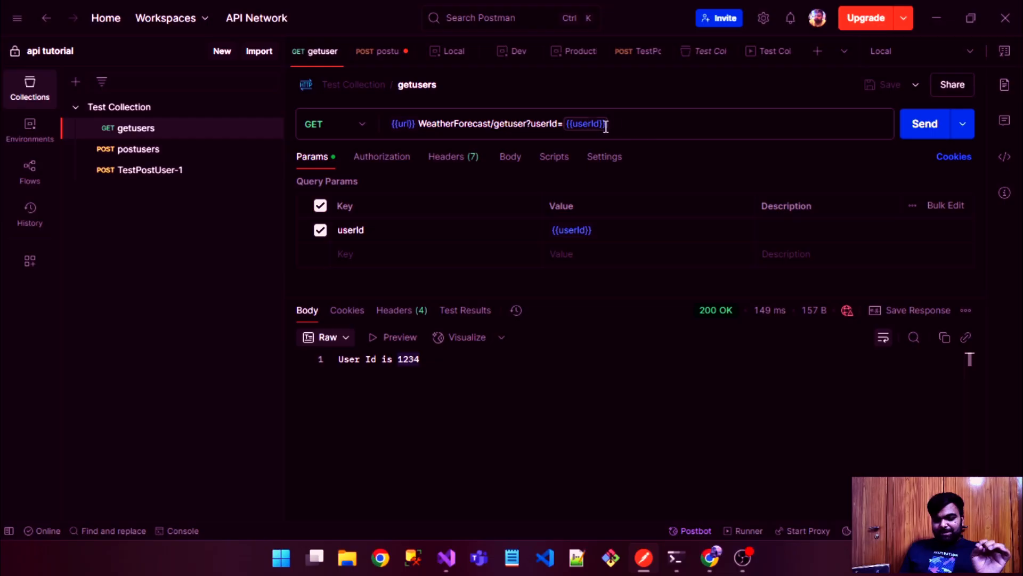
mouse_move(597, 125)
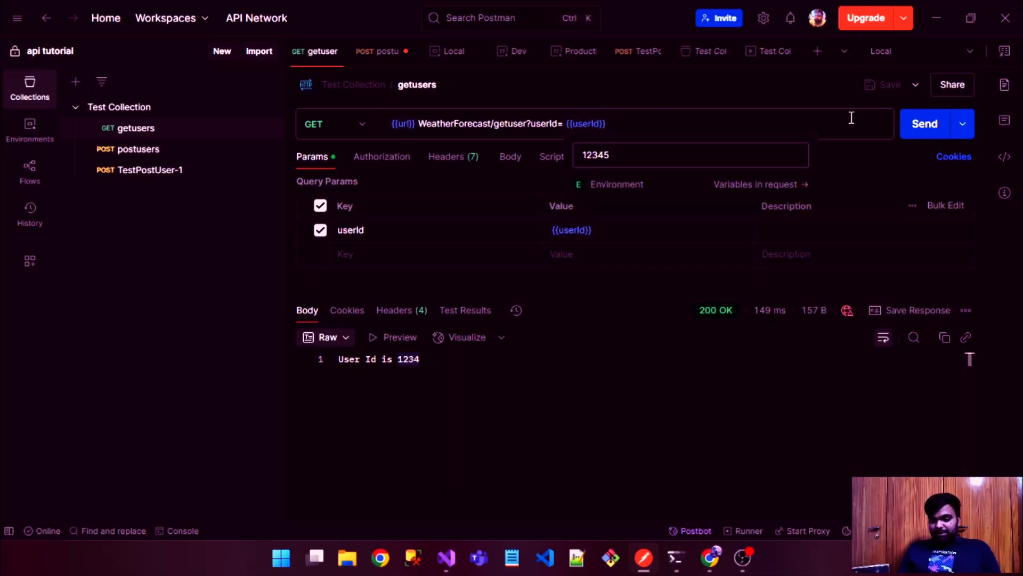
click(920, 125)
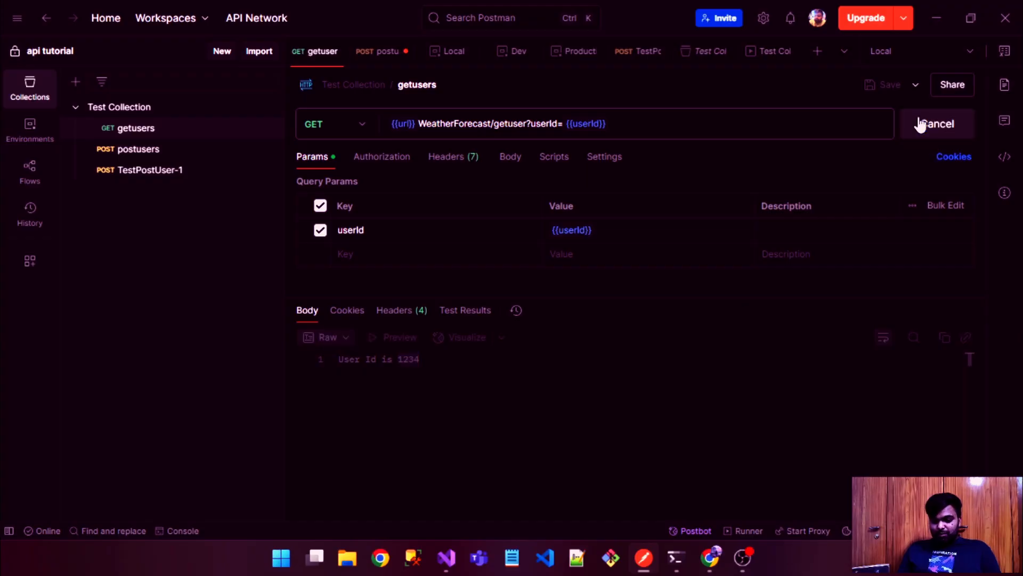
click(503, 473)
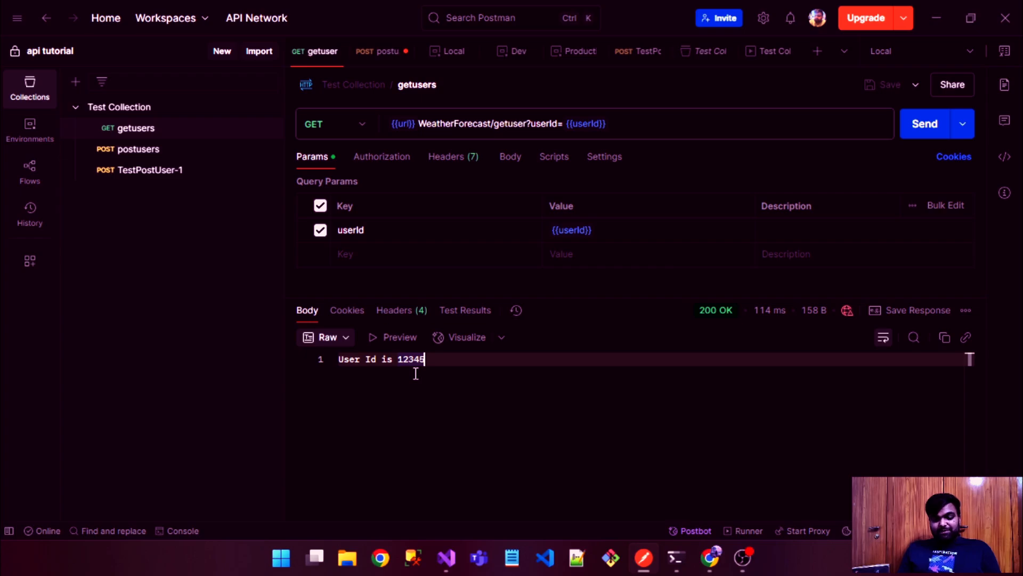
Compare the userId in the postusers response with the {{userId}} variable and the returned user ID in getusers.
click(175, 150)
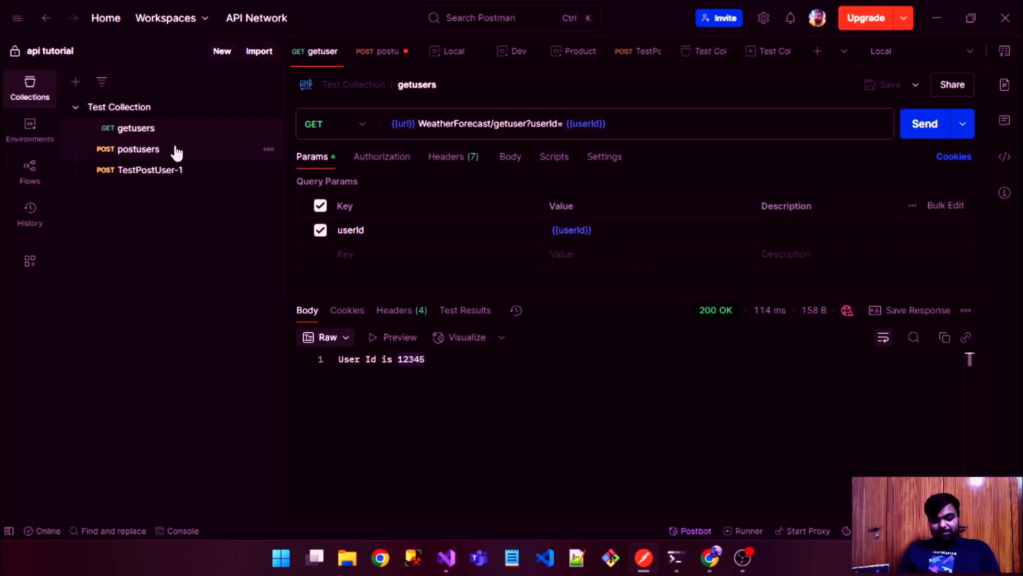
click(176, 152)
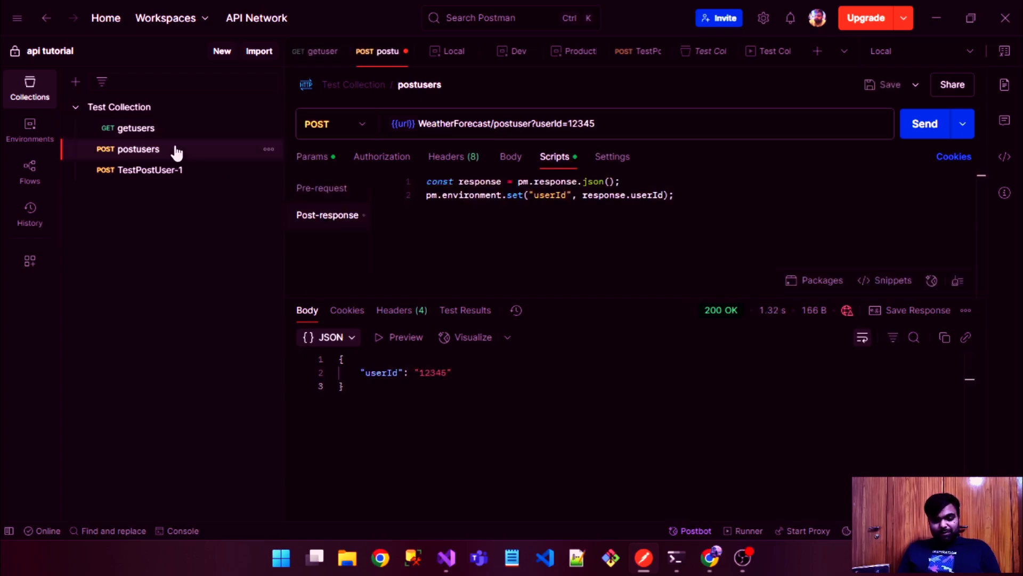
click(181, 129)
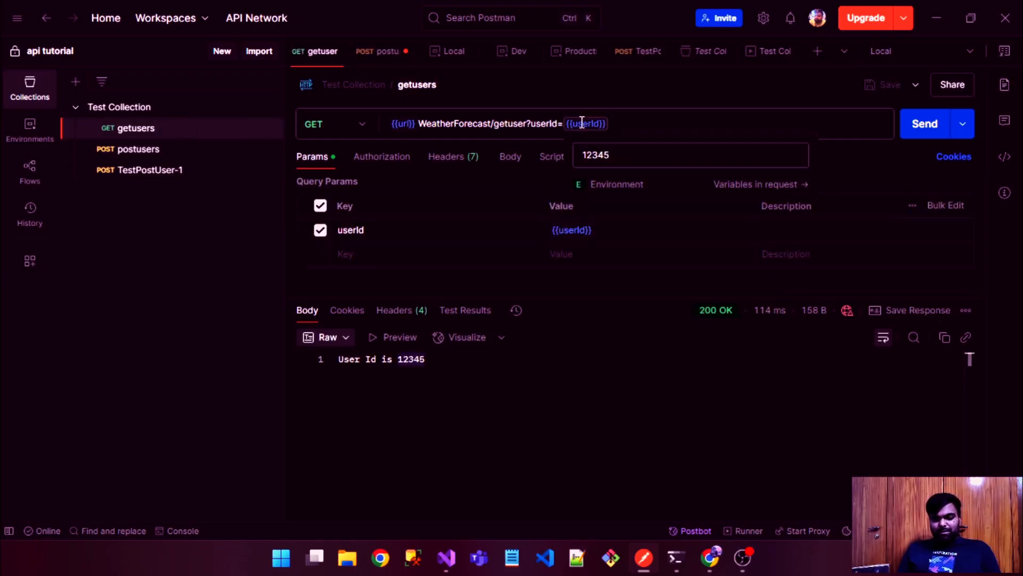
click(555, 428)
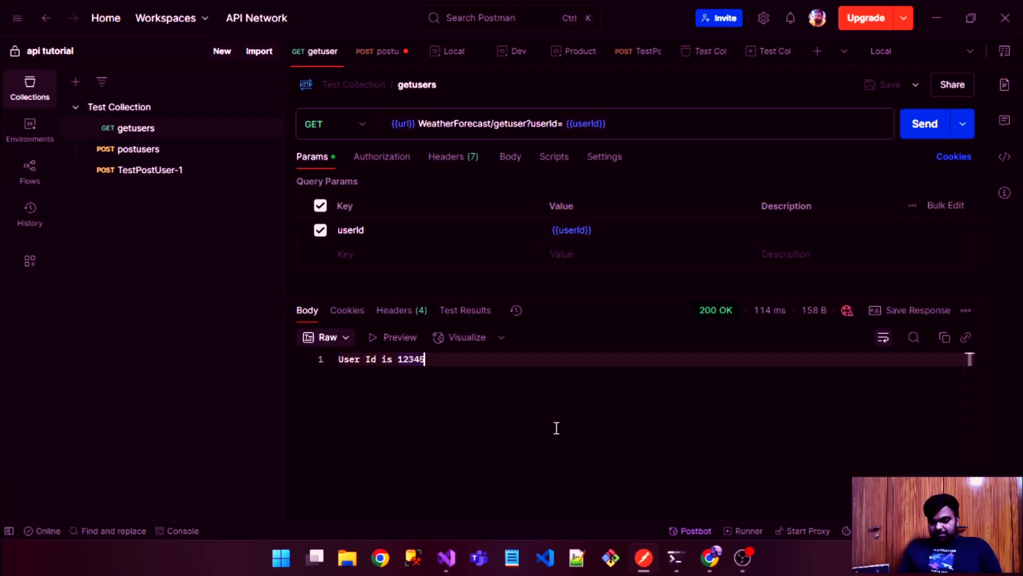
double_click(412, 359)
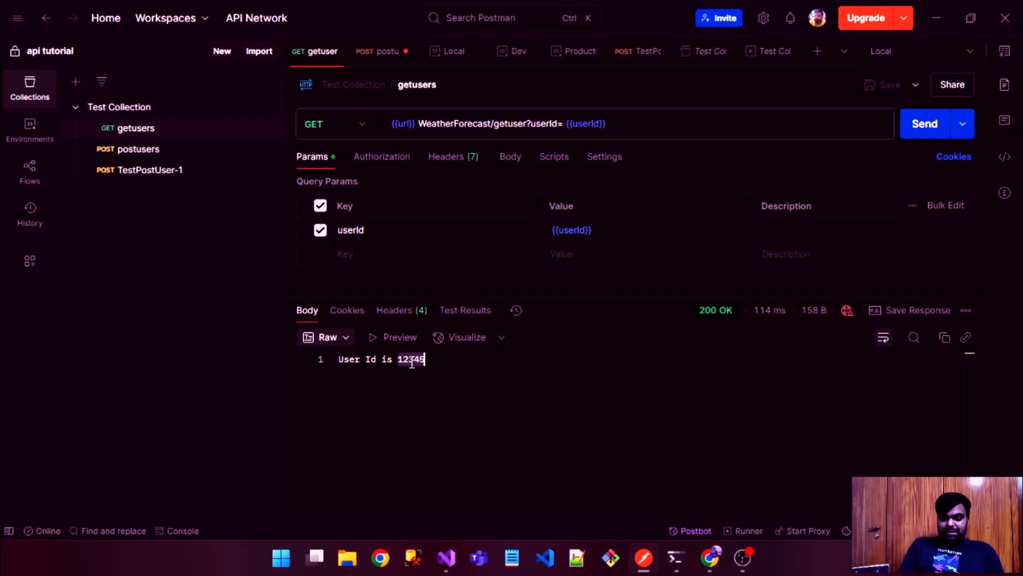
click(412, 362)
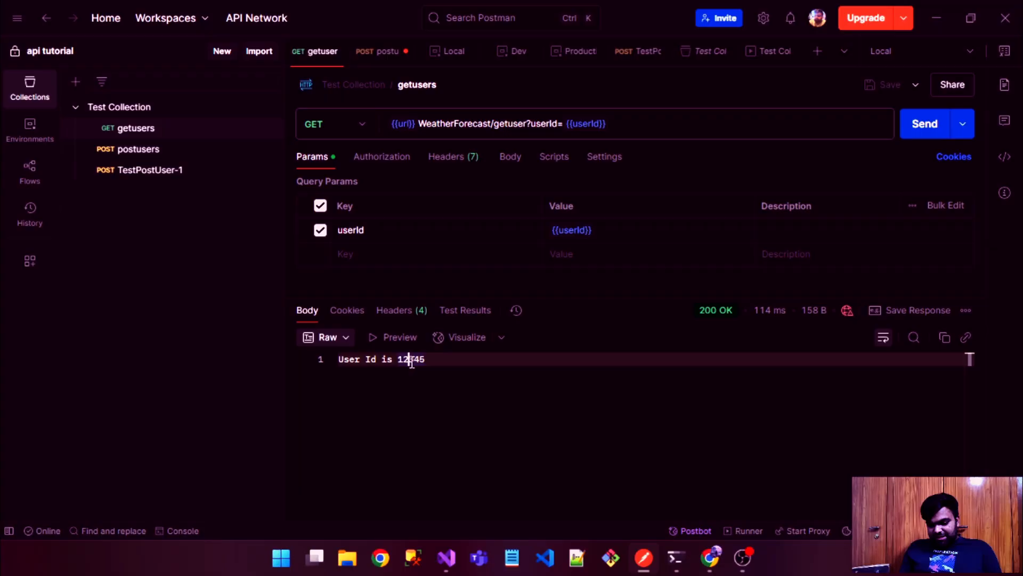
click(463, 361)
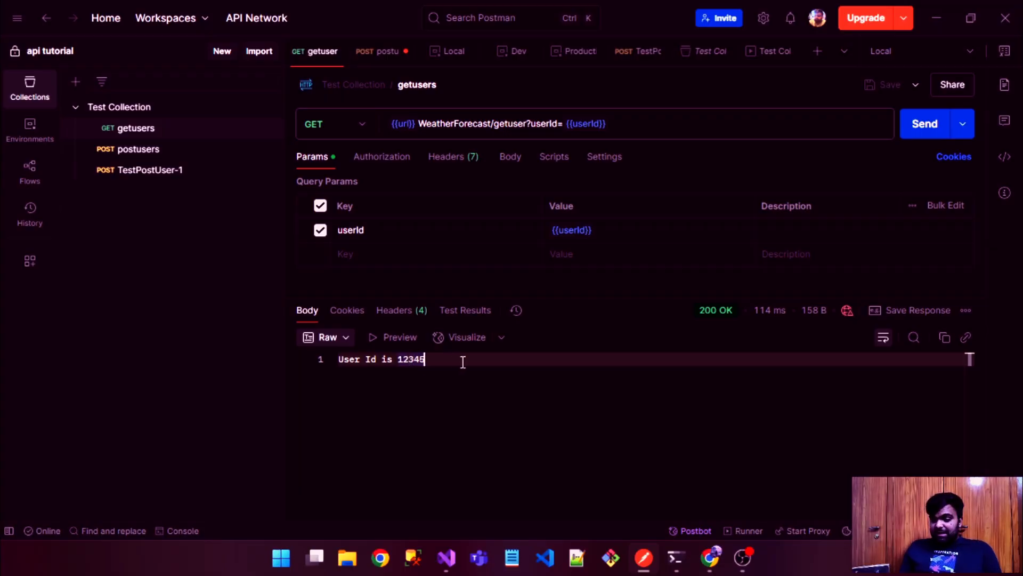